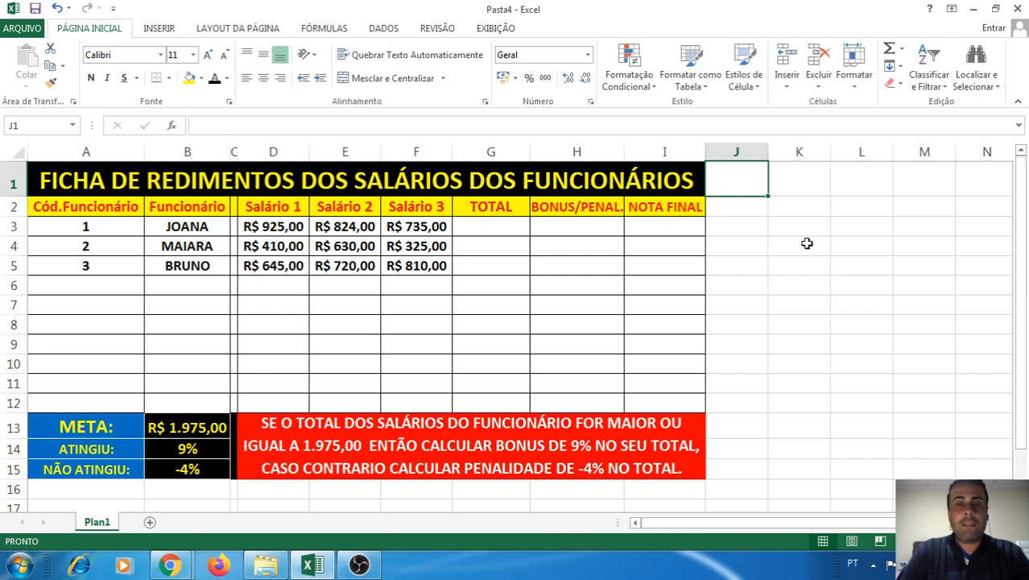
- Examine the employee codes and the empty TOTAL and BONUS/PENAL. columns in the salary table
click(483, 226)
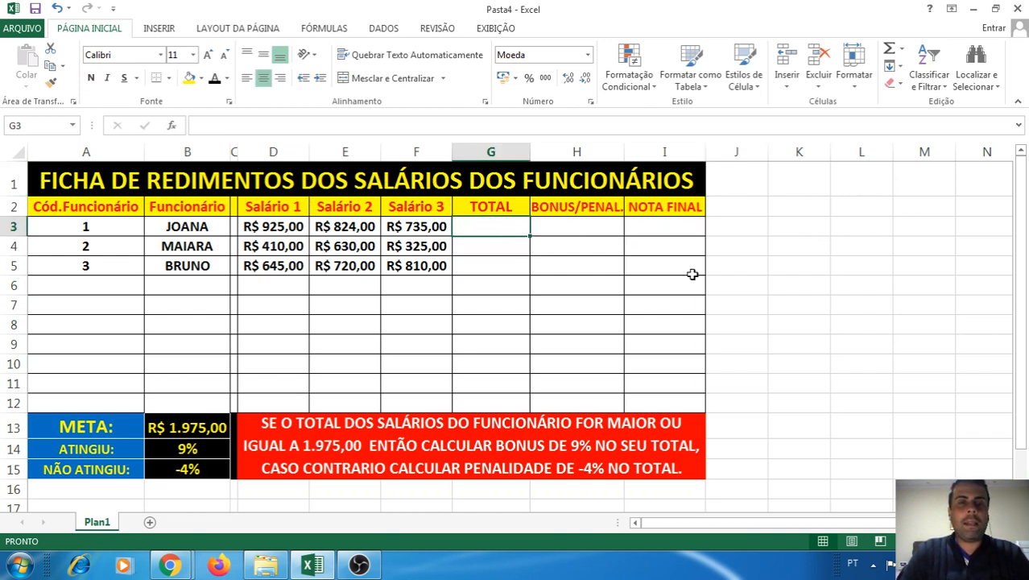
click(473, 280)
click(89, 225)
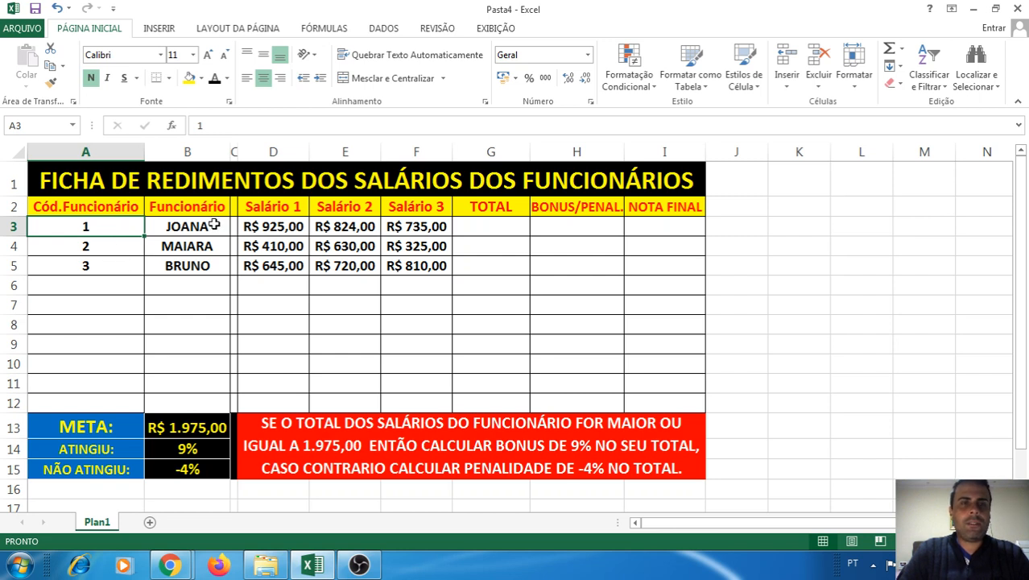
click(71, 397)
click(112, 230)
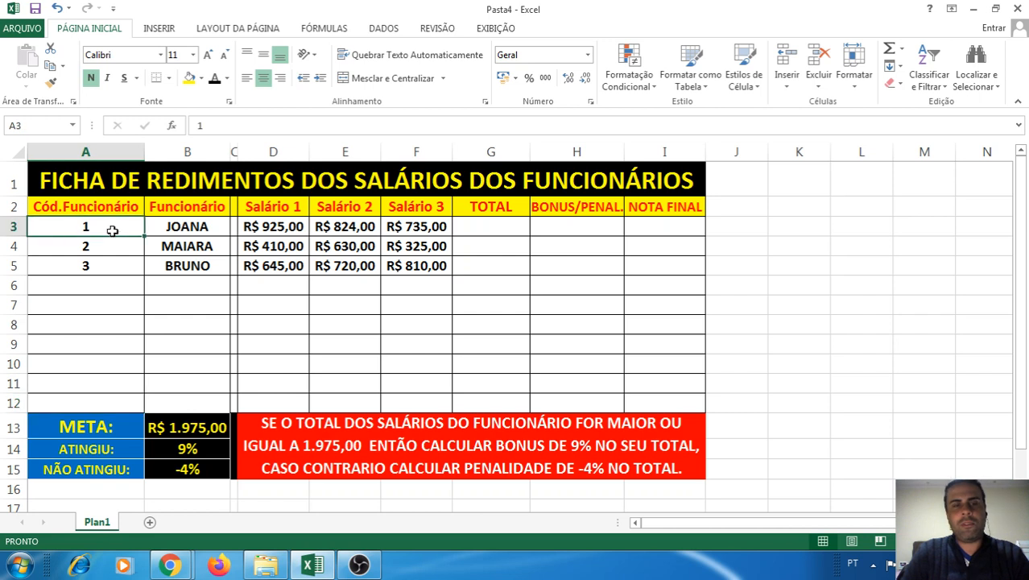
drag(112, 230, 110, 264)
click(506, 223)
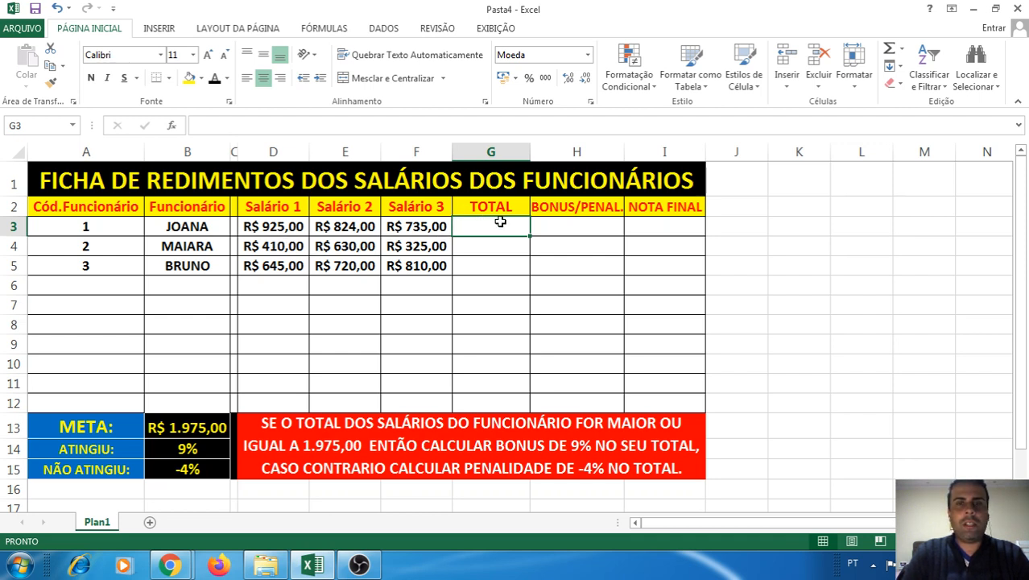
click(592, 230)
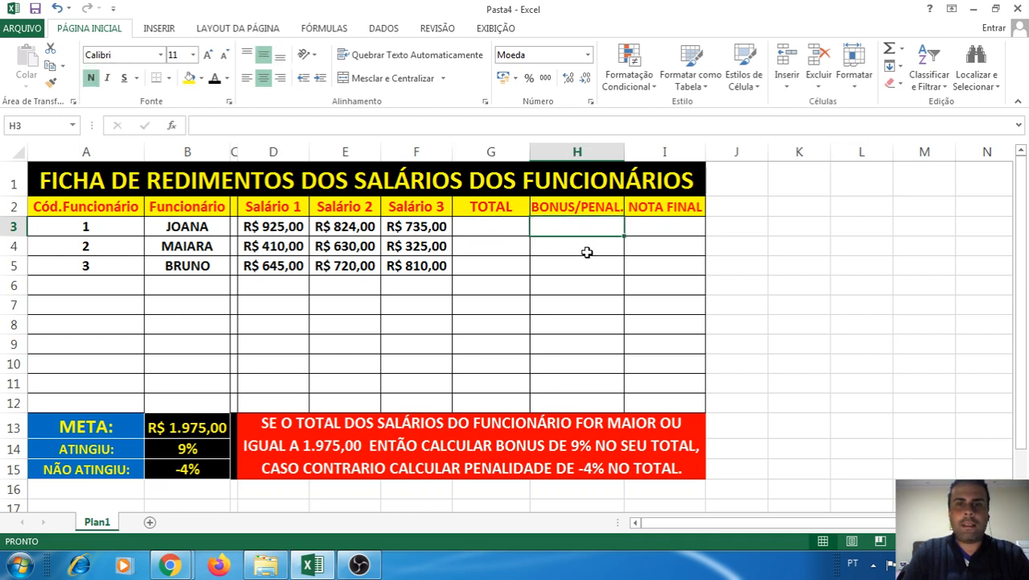
drag(577, 227, 620, 322)
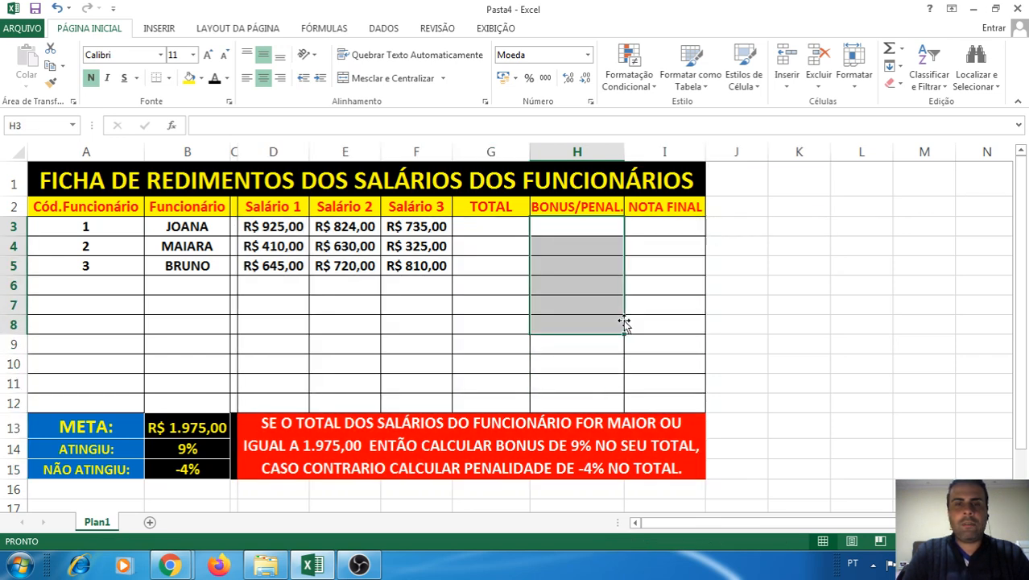
- Read the bonus and penalty rule in the red box and the META, ATINGIU and NÃO ATINGIU cells
click(489, 222)
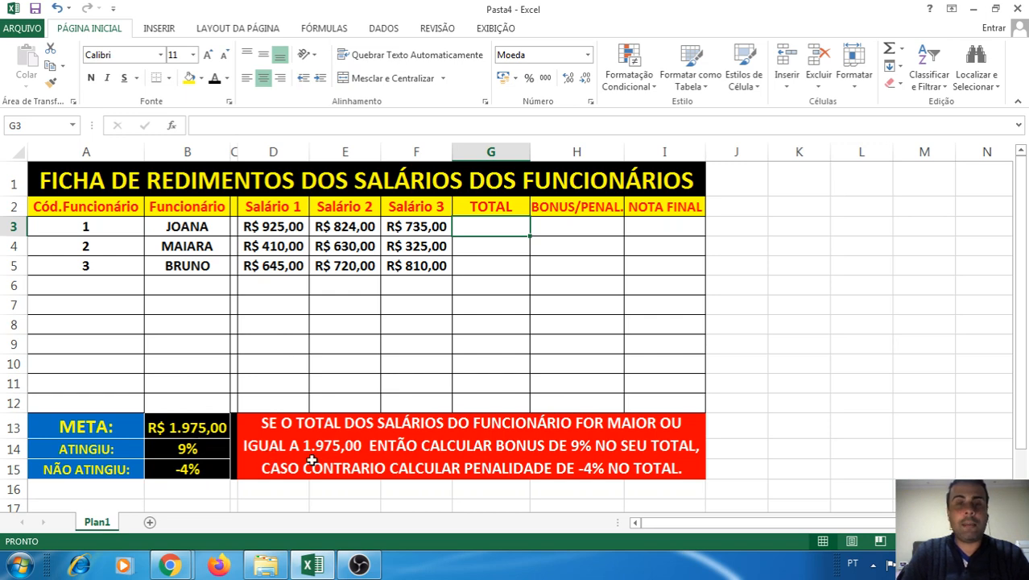
double_click(264, 429)
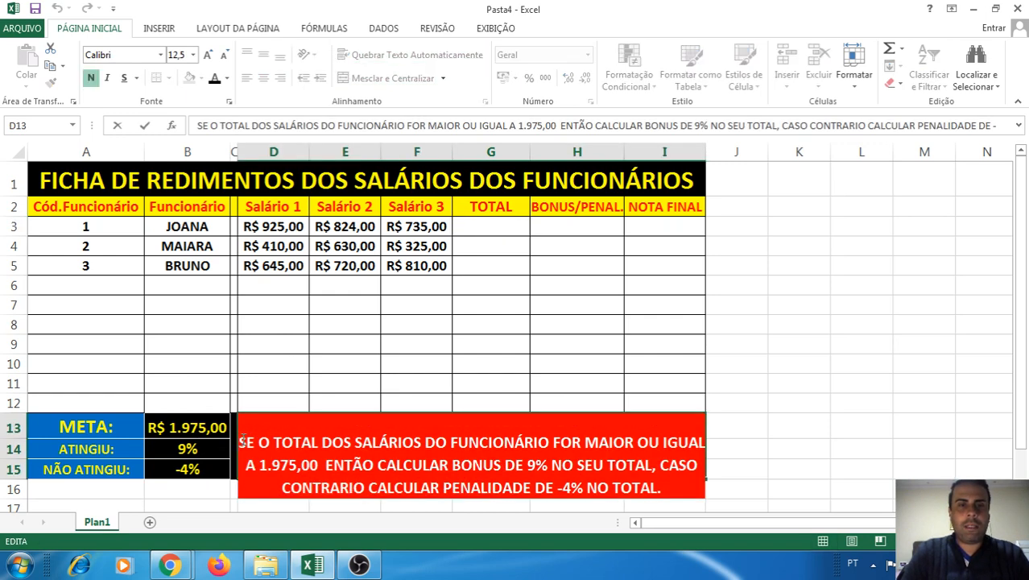
drag(243, 441, 678, 489)
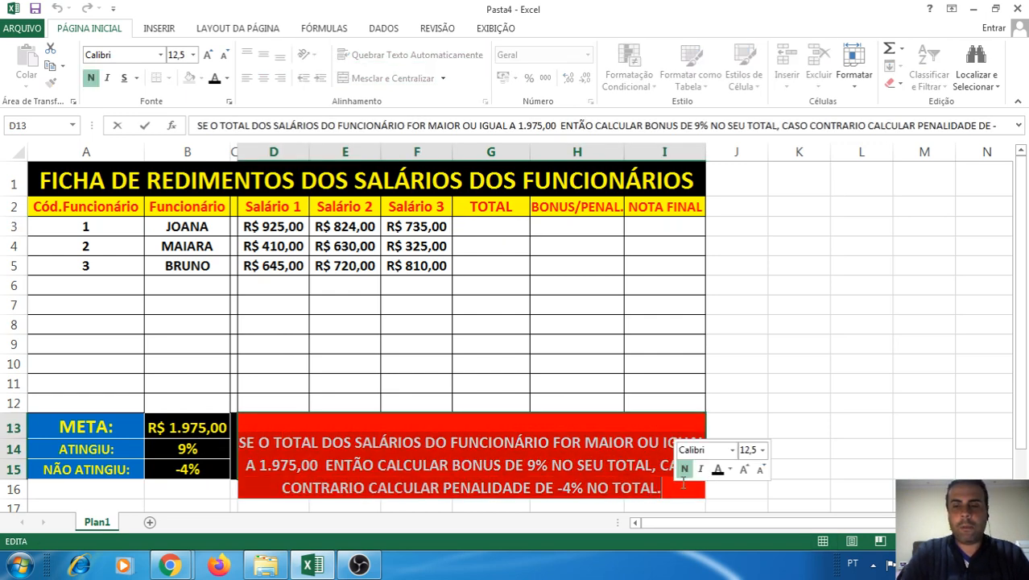
key(Return)
click(367, 429)
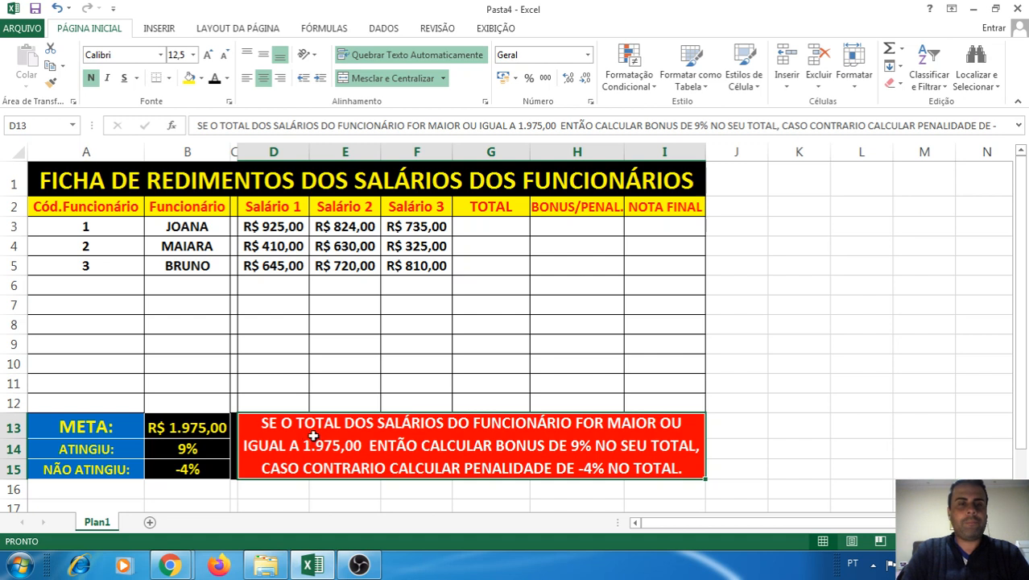
click(120, 429)
drag(121, 429, 177, 472)
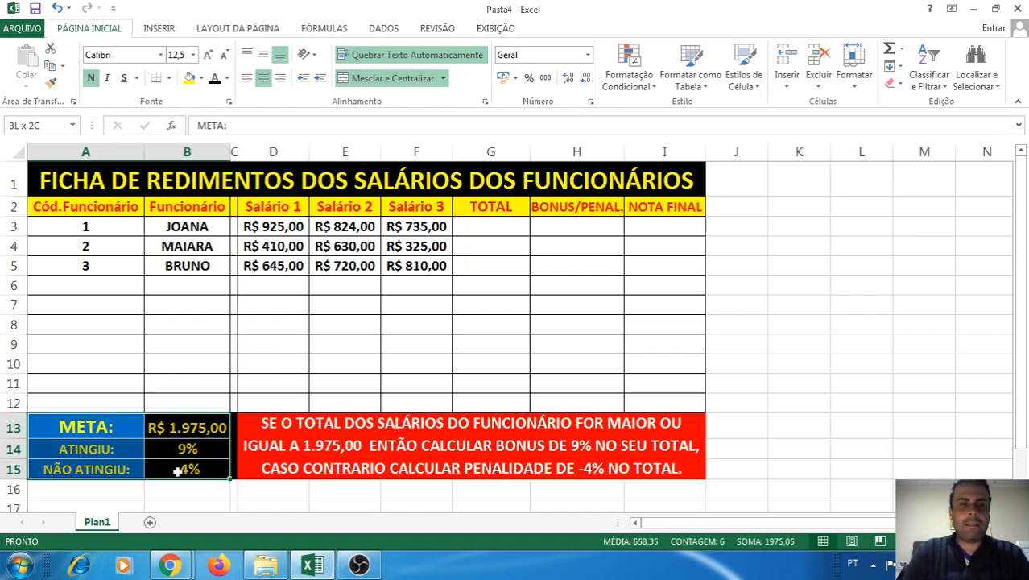
click(497, 226)
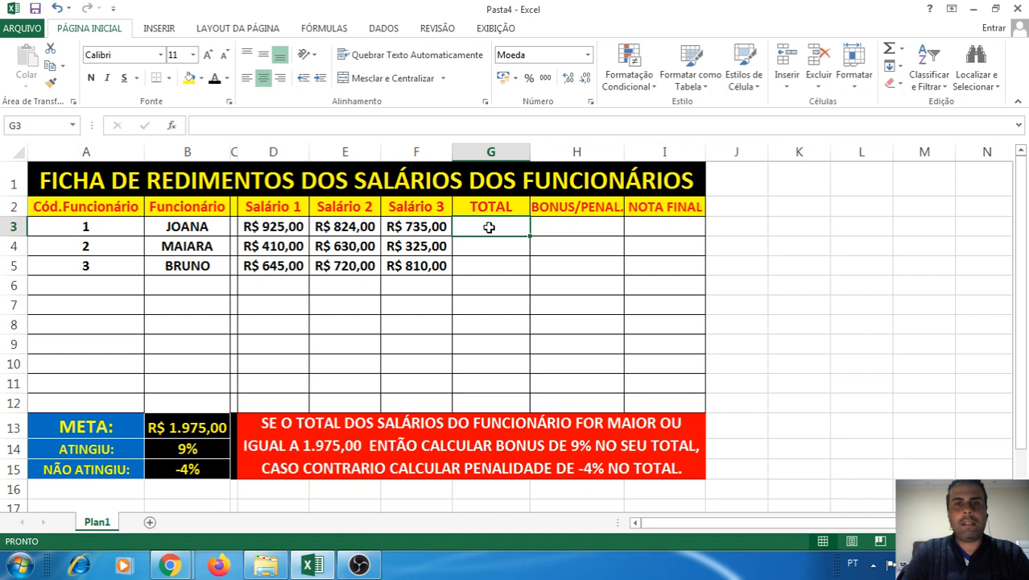
- Review the three salary columns for each employee in D3:F5 against the TOTAL column and the META cell
double_click(489, 227)
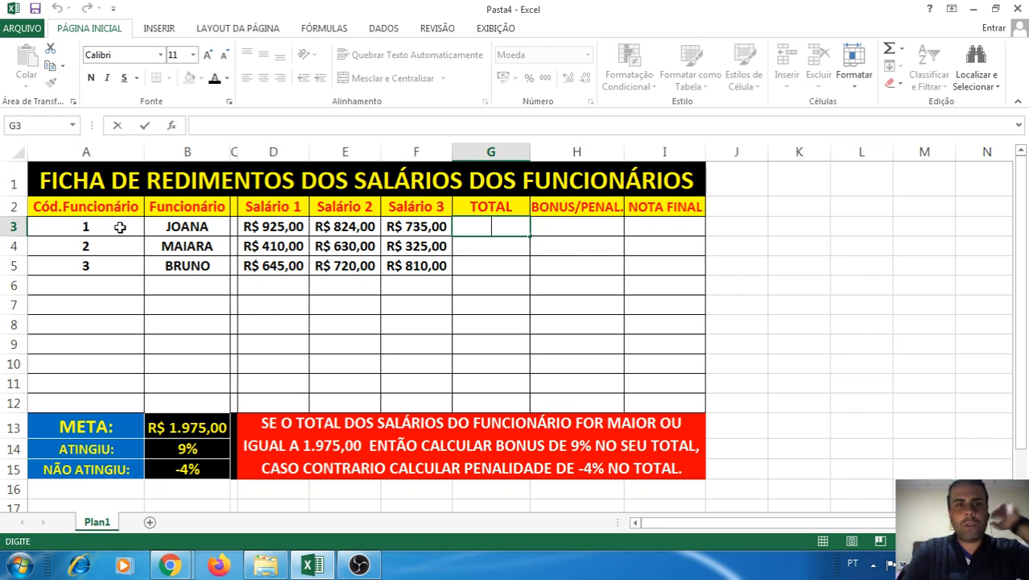
click(219, 271)
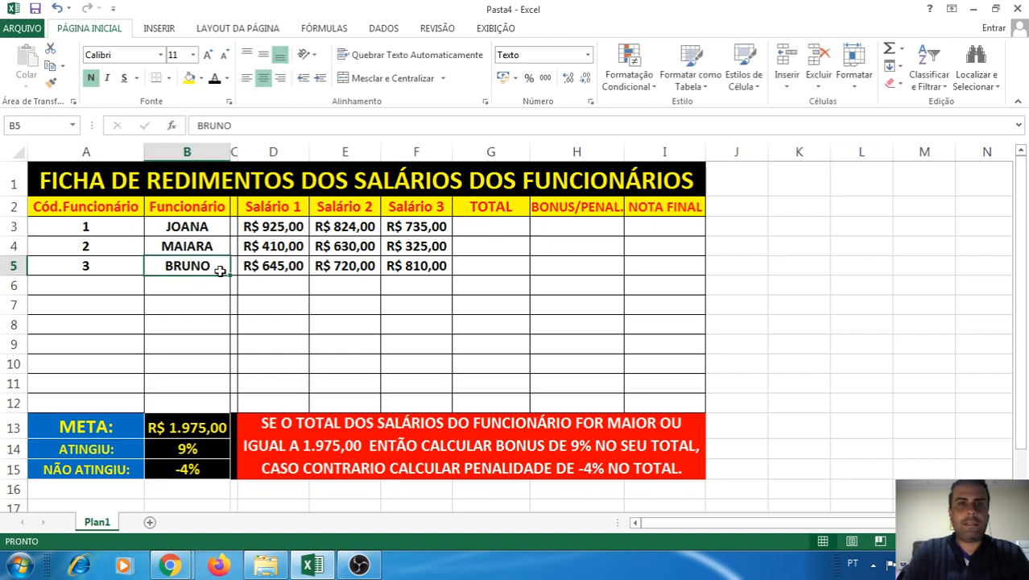
click(276, 229)
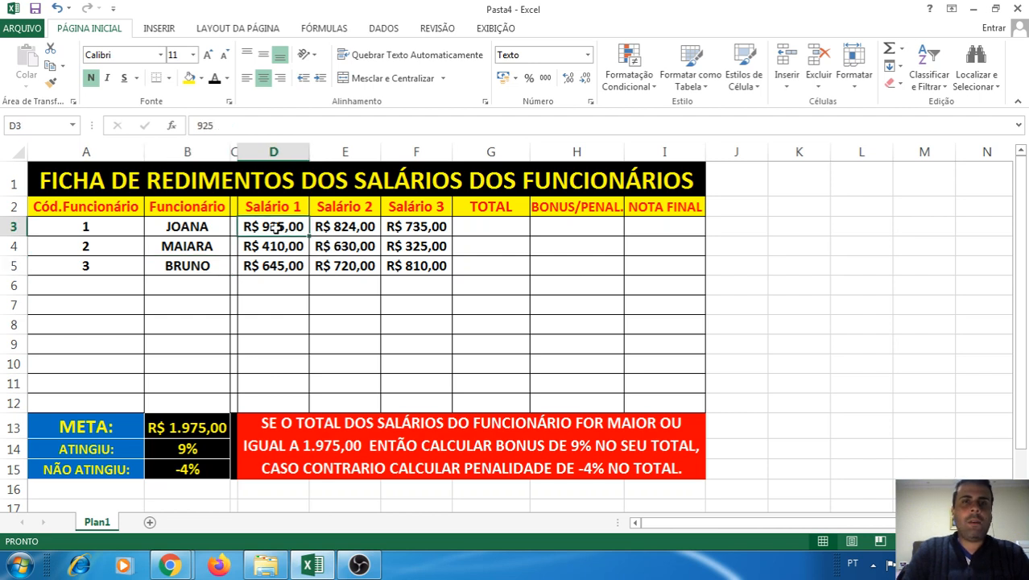
drag(276, 229, 417, 224)
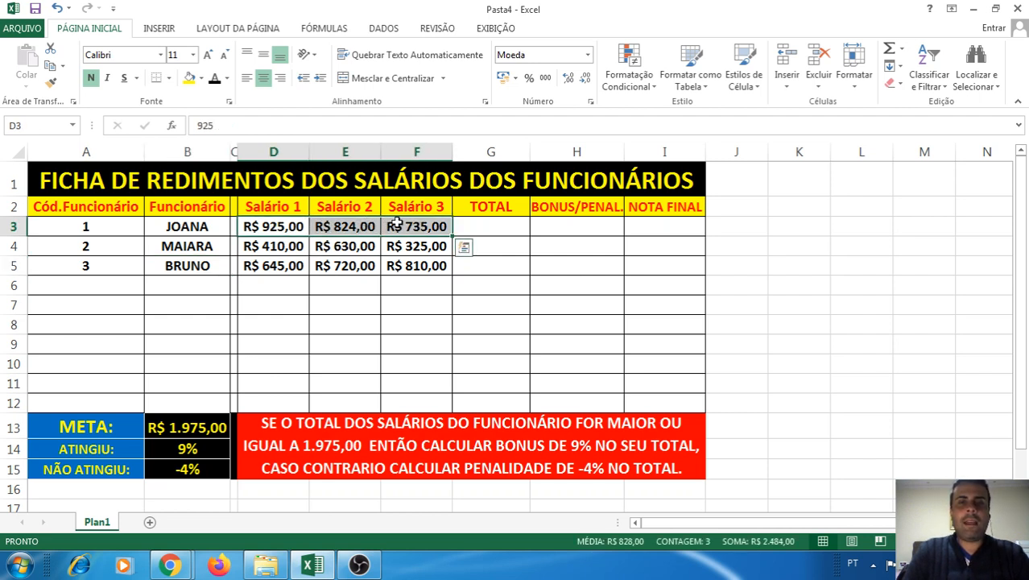
click(283, 226)
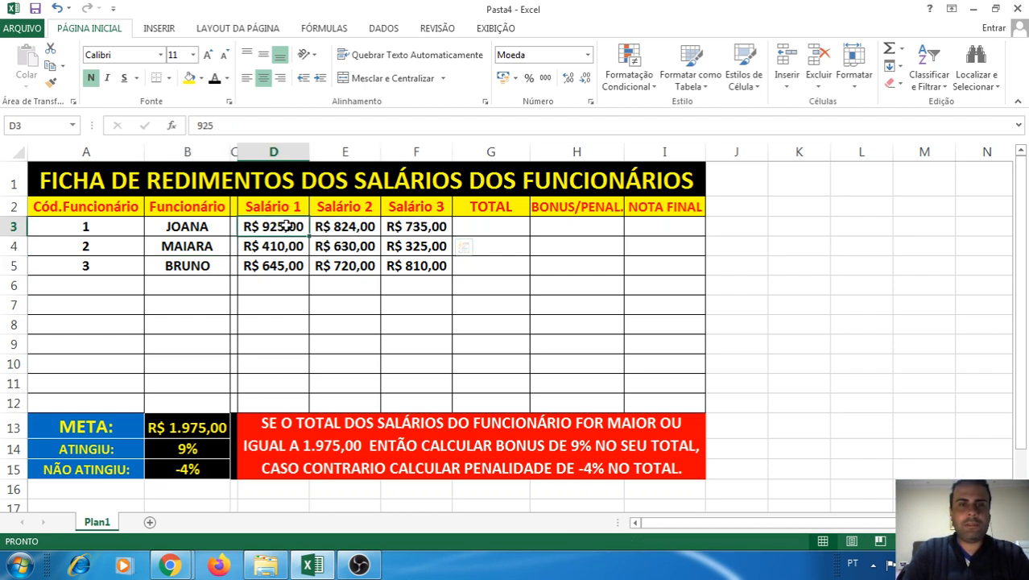
drag(286, 227, 417, 245)
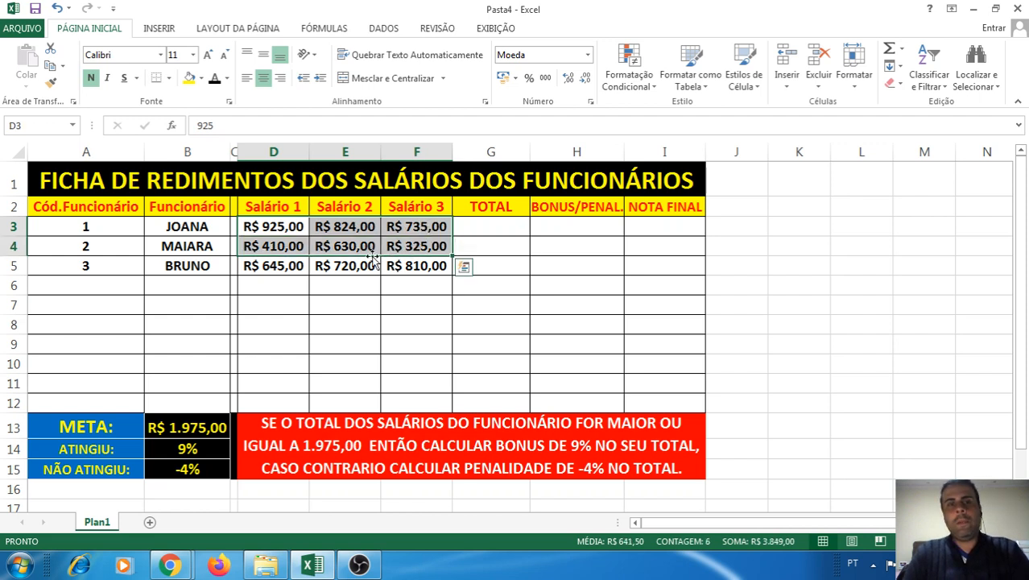
click(278, 248)
drag(272, 252, 342, 264)
drag(415, 266, 284, 228)
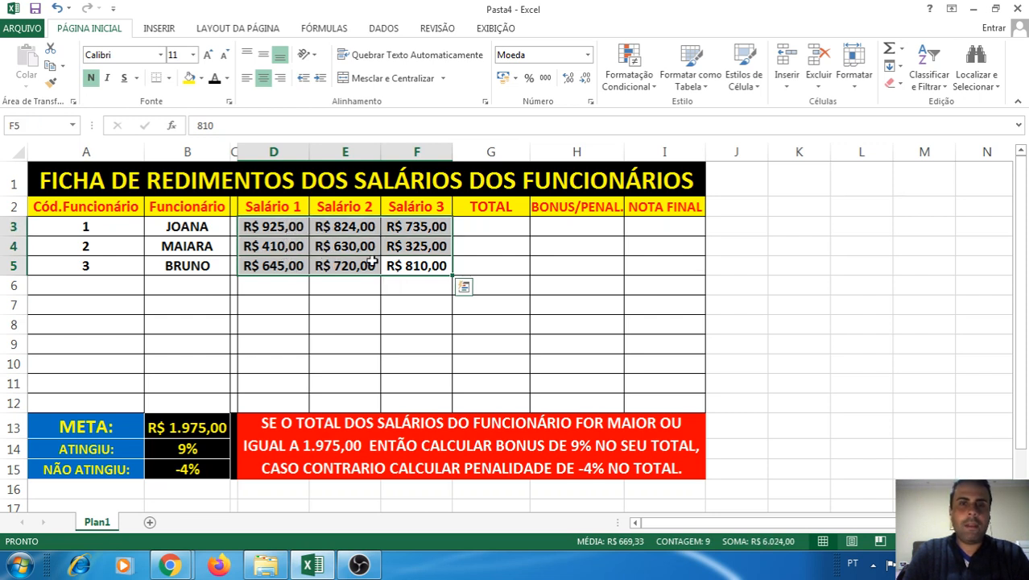
drag(417, 267, 288, 228)
drag(478, 226, 472, 266)
drag(482, 224, 482, 267)
click(288, 233)
drag(292, 232, 487, 225)
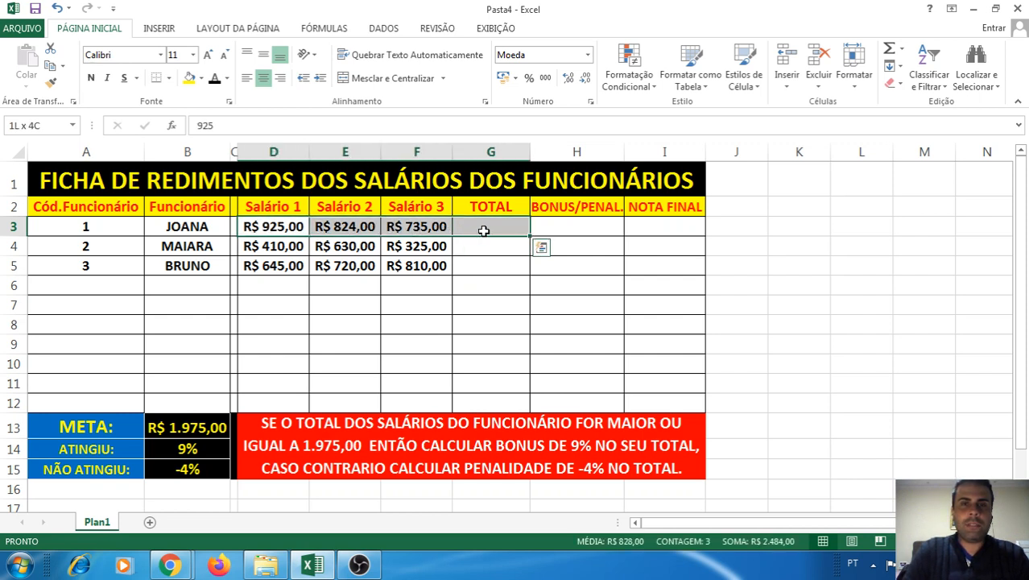
click(490, 227)
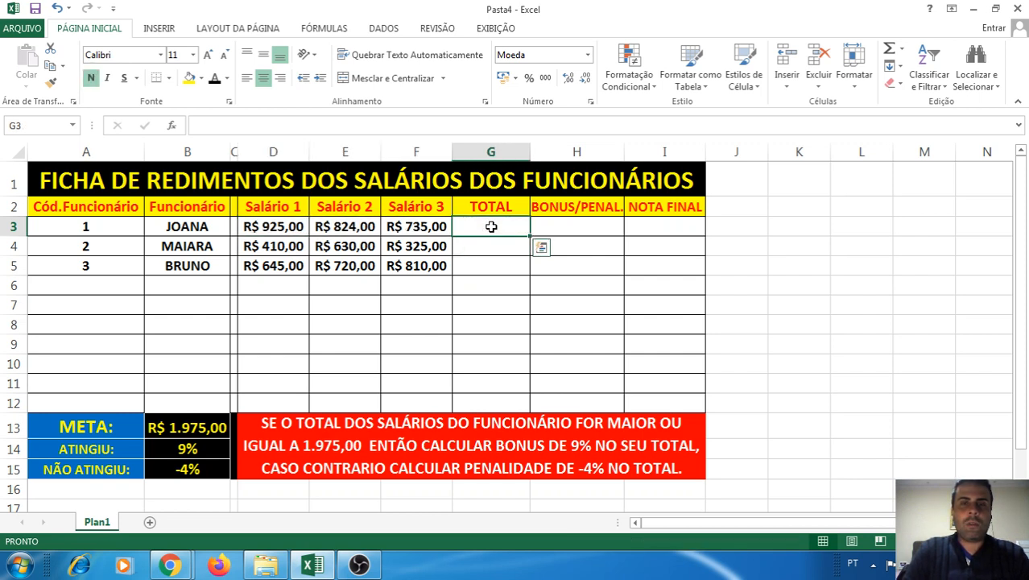
click(85, 420)
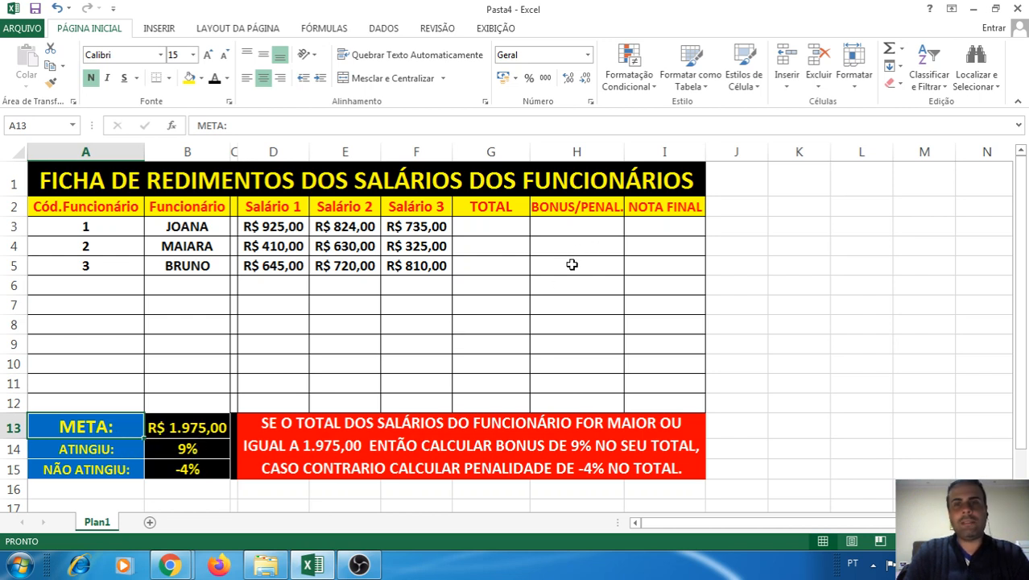
- Change the NOTA FINAL header in I2 to SALÁRIO FINAL and widen column I to fit the text
double_click(648, 203)
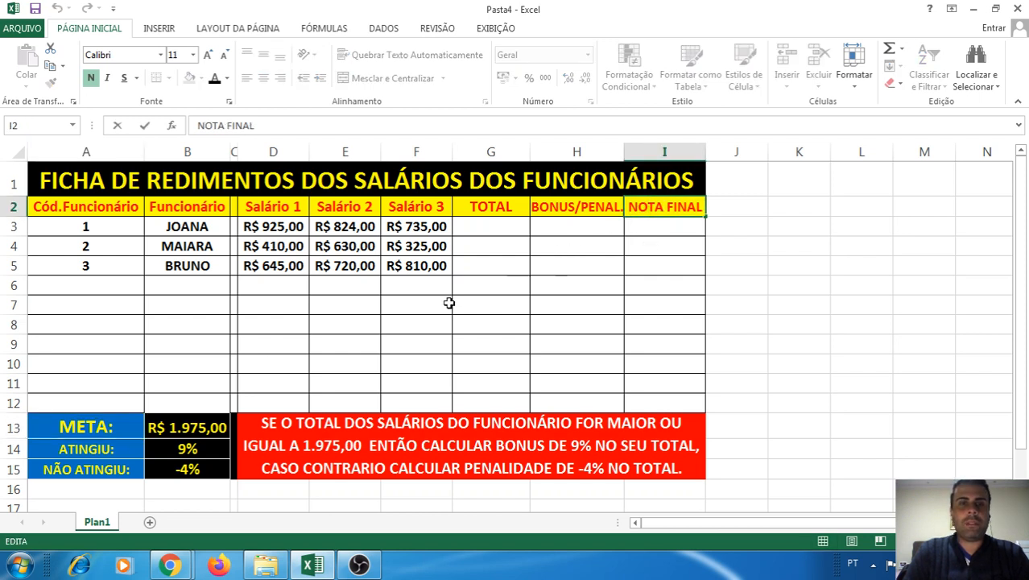
drag(668, 208, 627, 208)
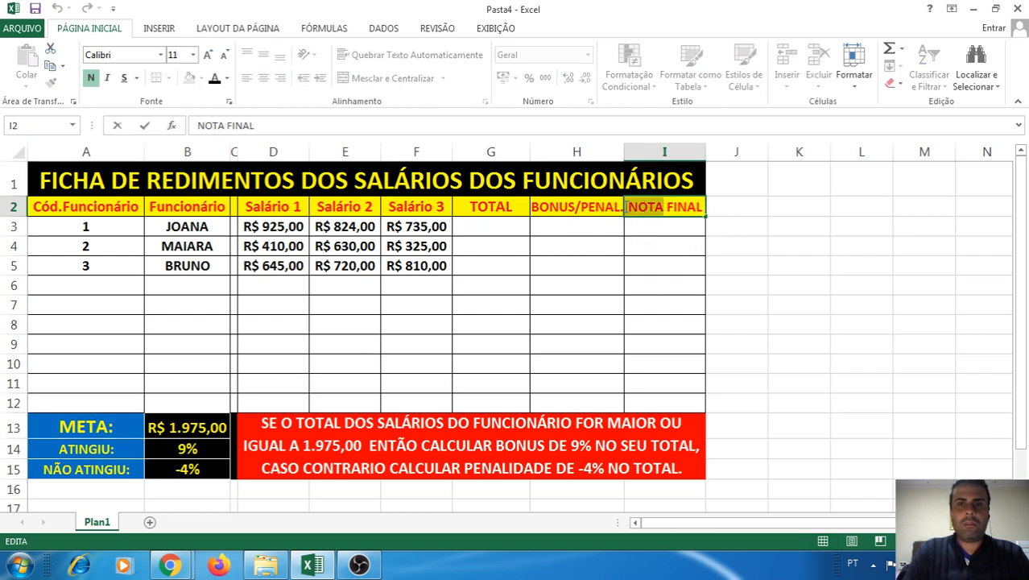
text(sS)
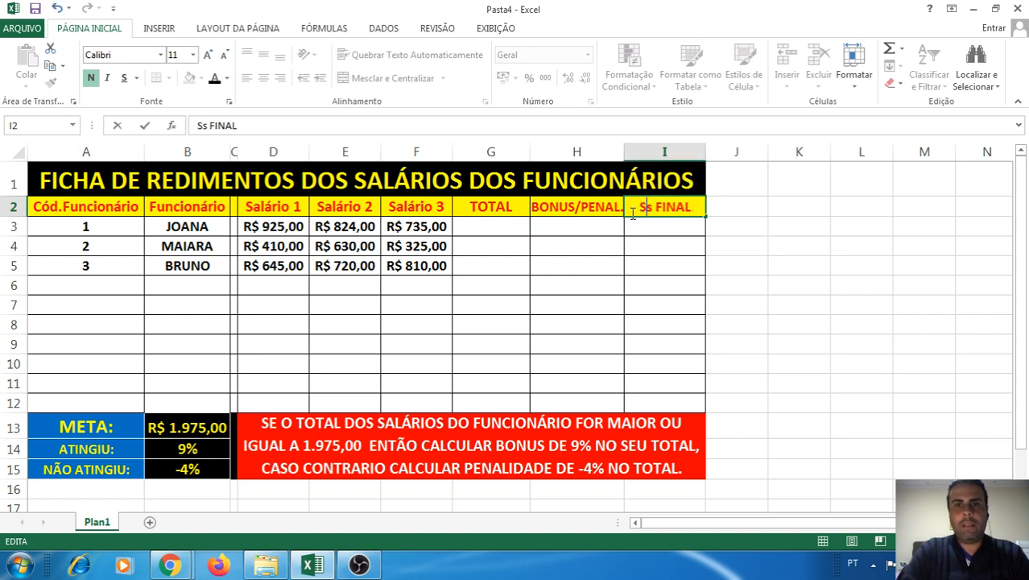
key(BackSpace)
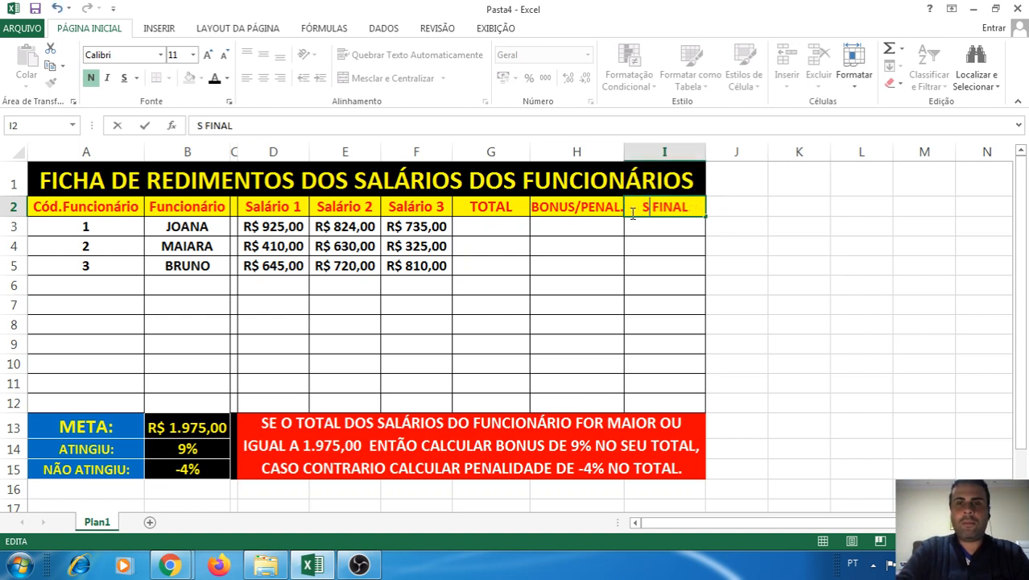
text(ALÁRIO)
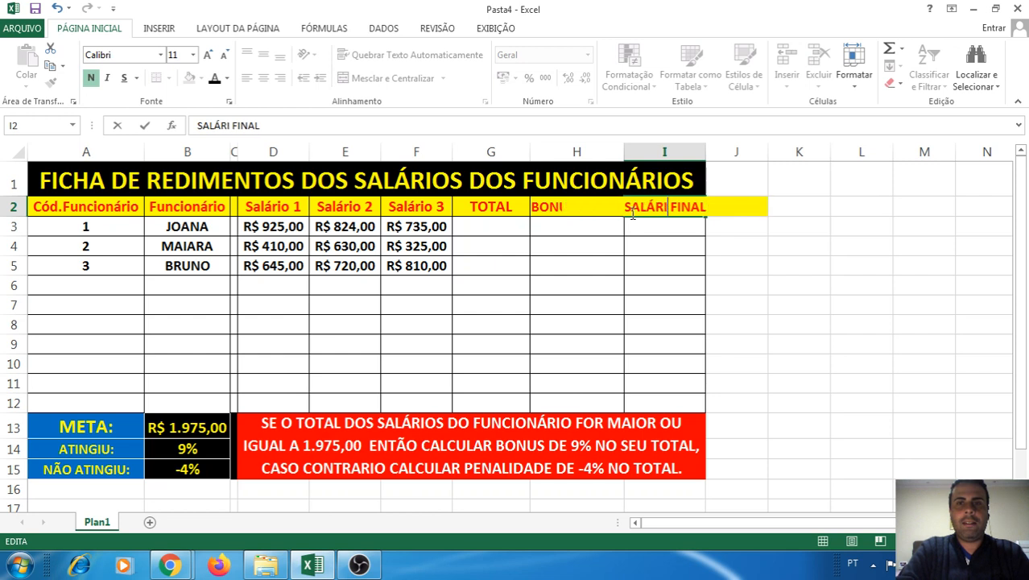
key(Return)
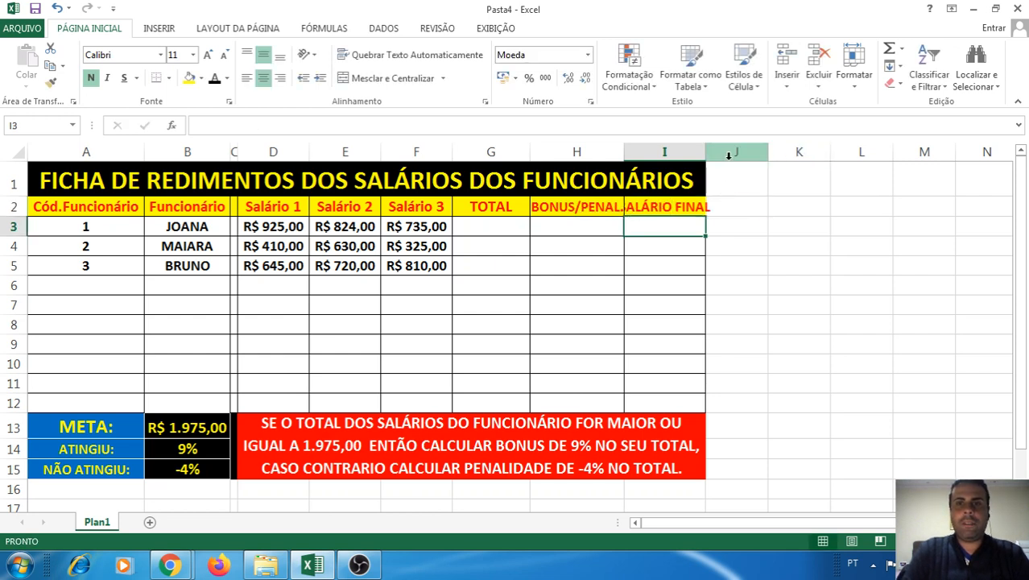
drag(704, 152, 718, 152)
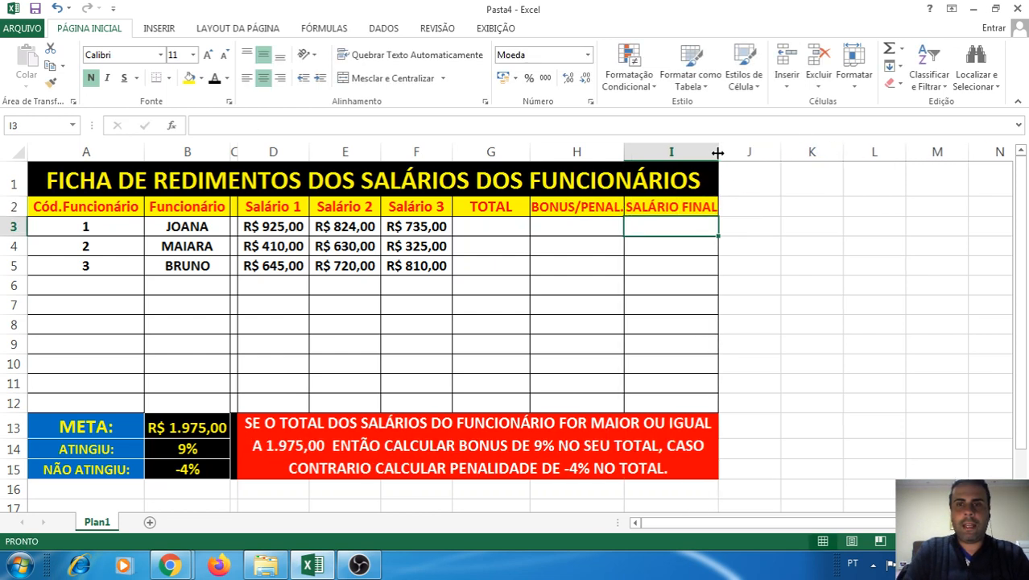
click(567, 319)
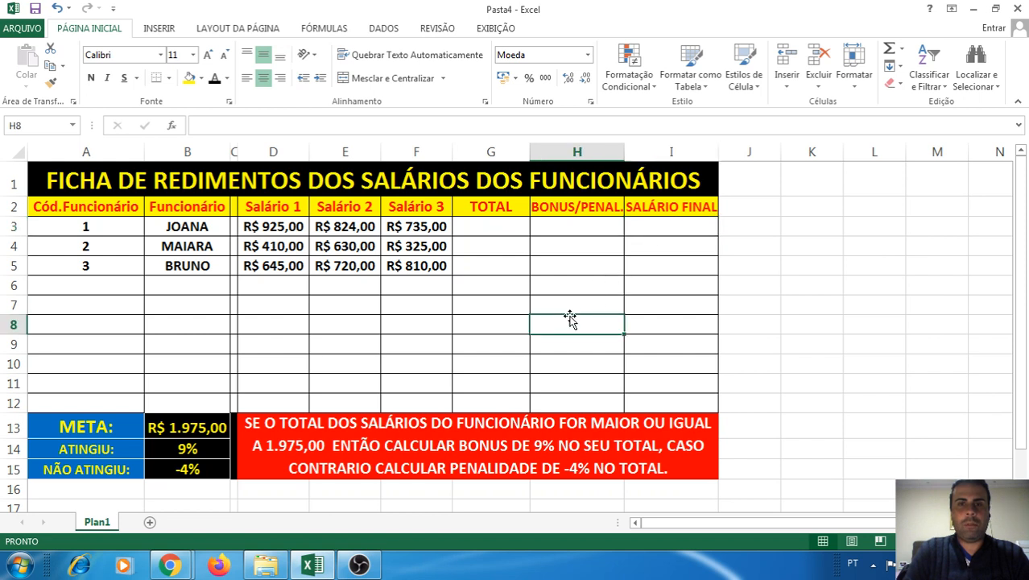
click(495, 226)
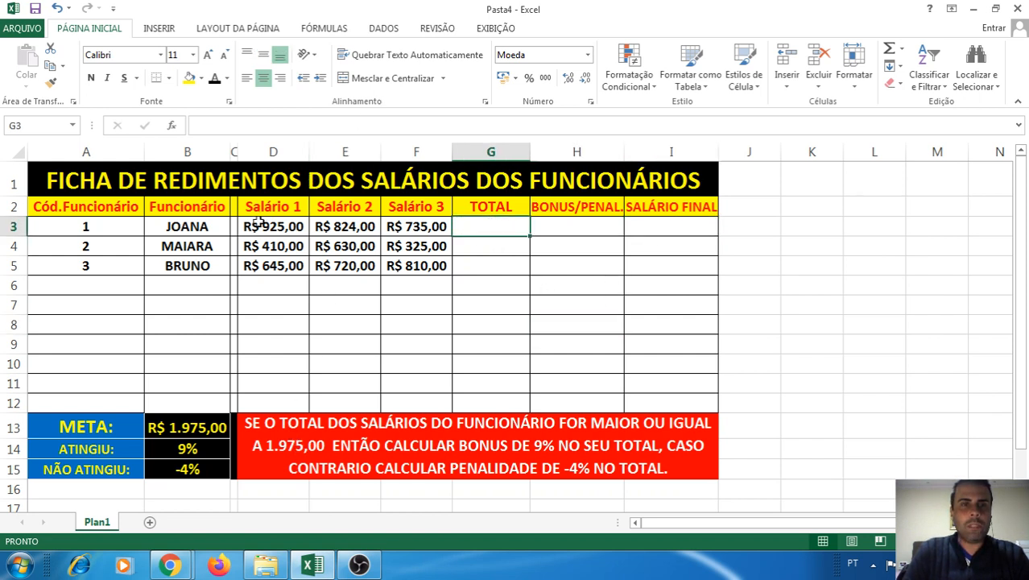
click(346, 228)
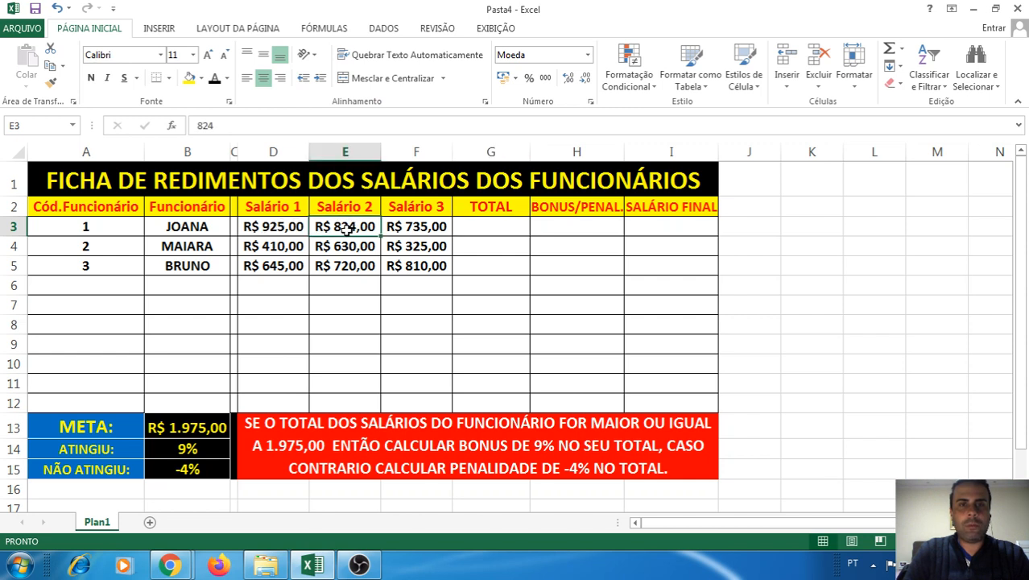
click(431, 227)
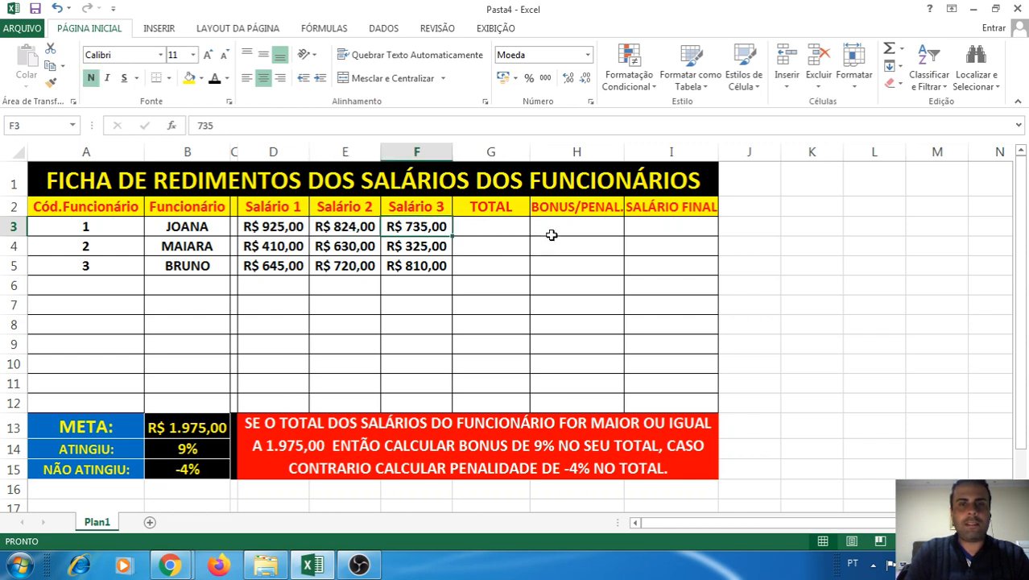
click(491, 225)
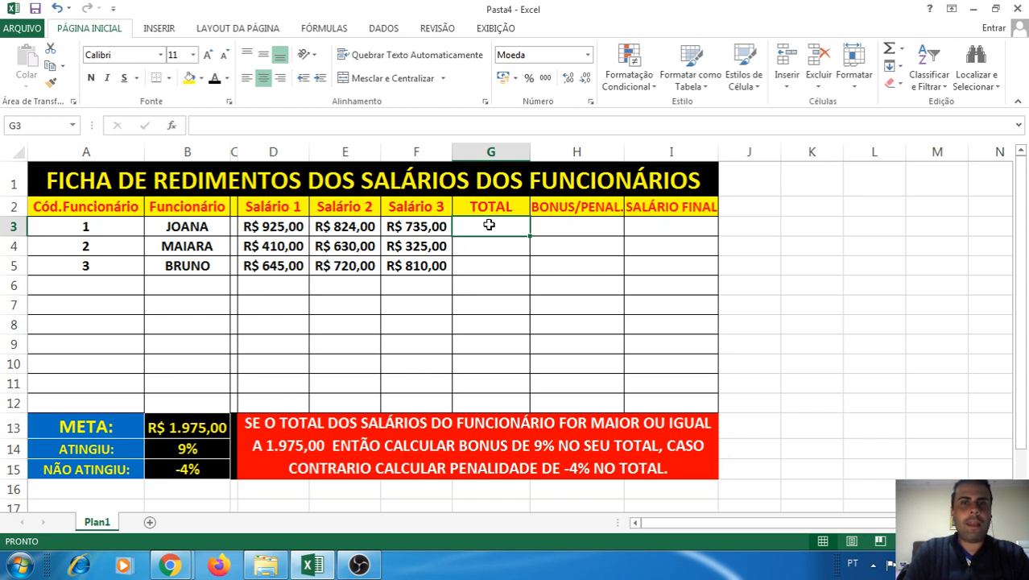
click(585, 226)
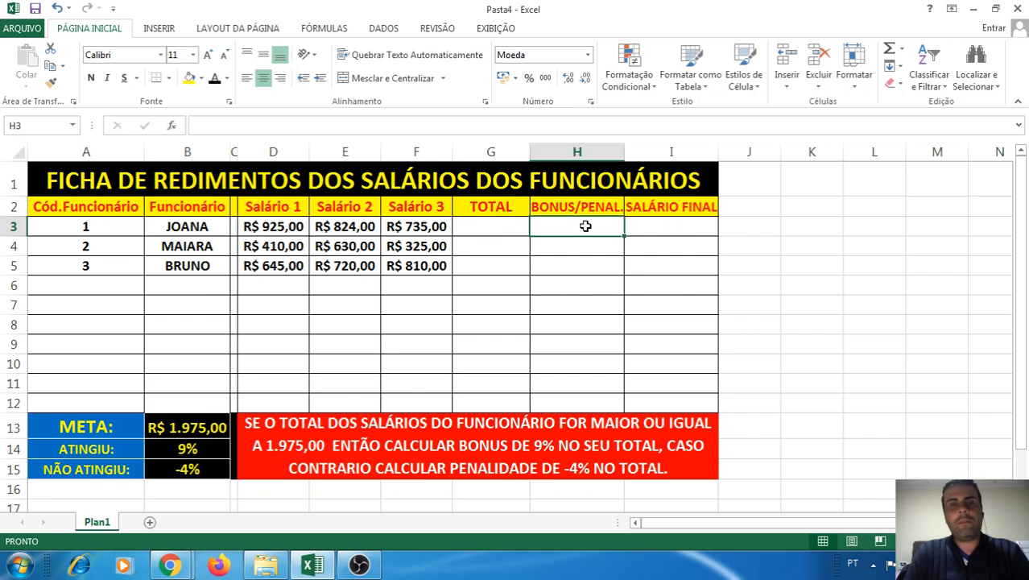
- Review how the META, ATINGIU and NÃO ATINGIU values in B13:B15 relate to the TOTAL and SALÁRIO FINAL columns
click(173, 454)
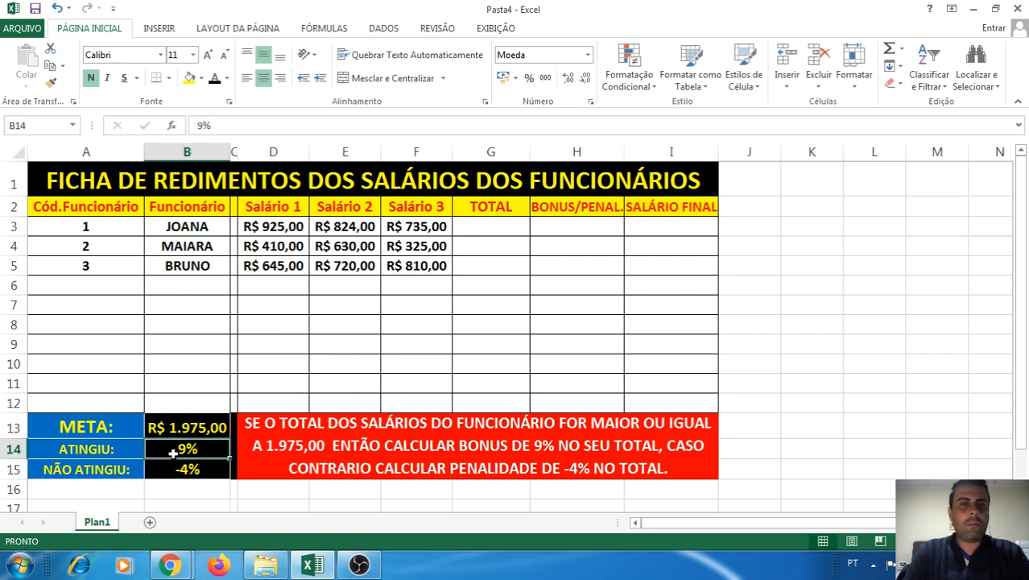
drag(172, 453, 192, 423)
click(190, 466)
click(191, 424)
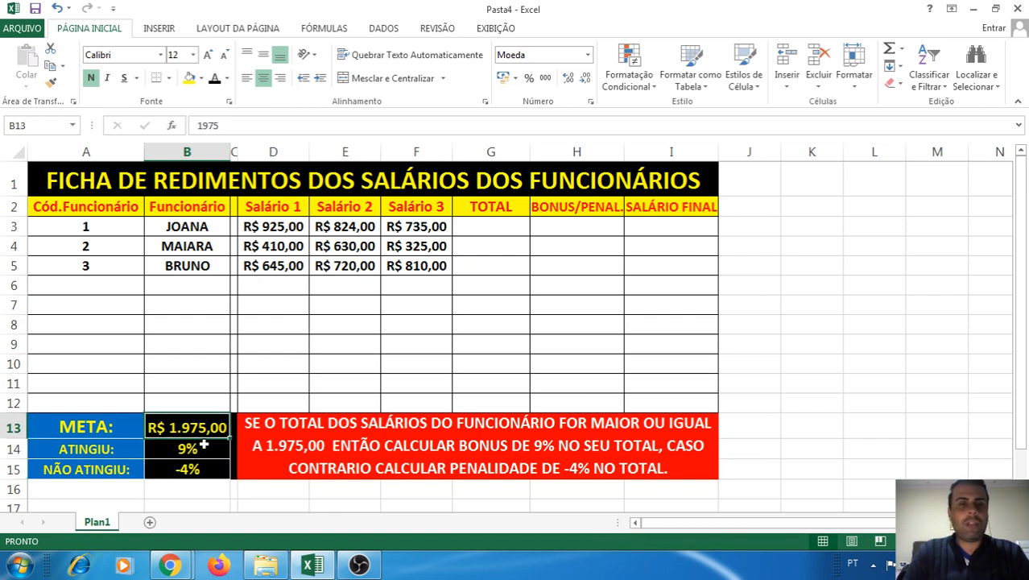
click(191, 449)
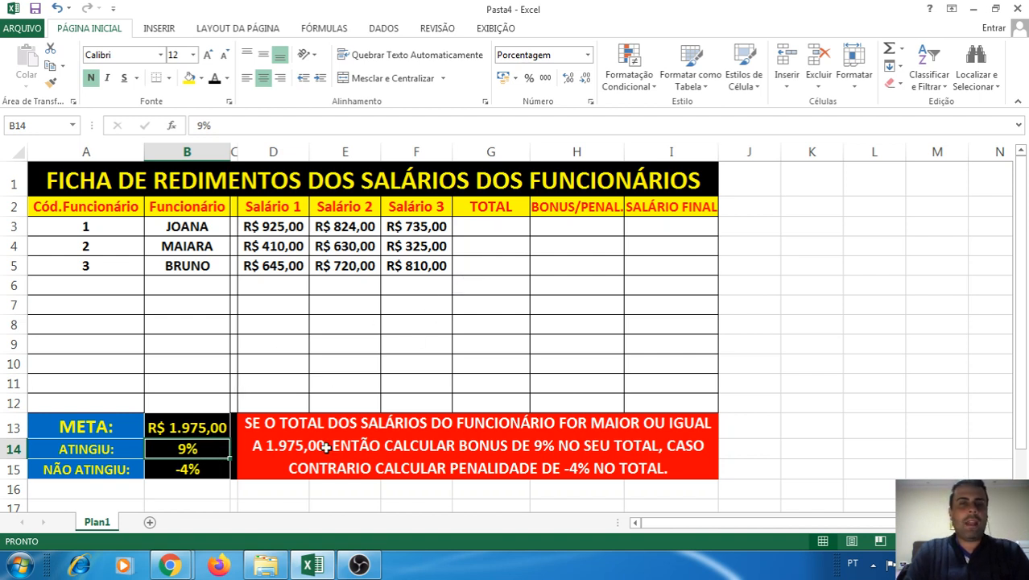
click(667, 226)
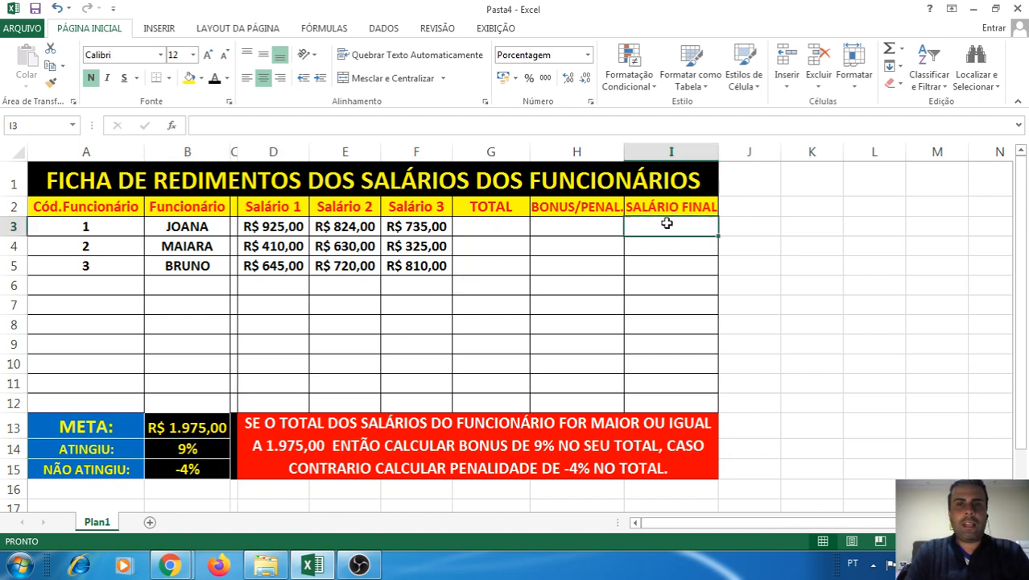
click(212, 452)
click(468, 225)
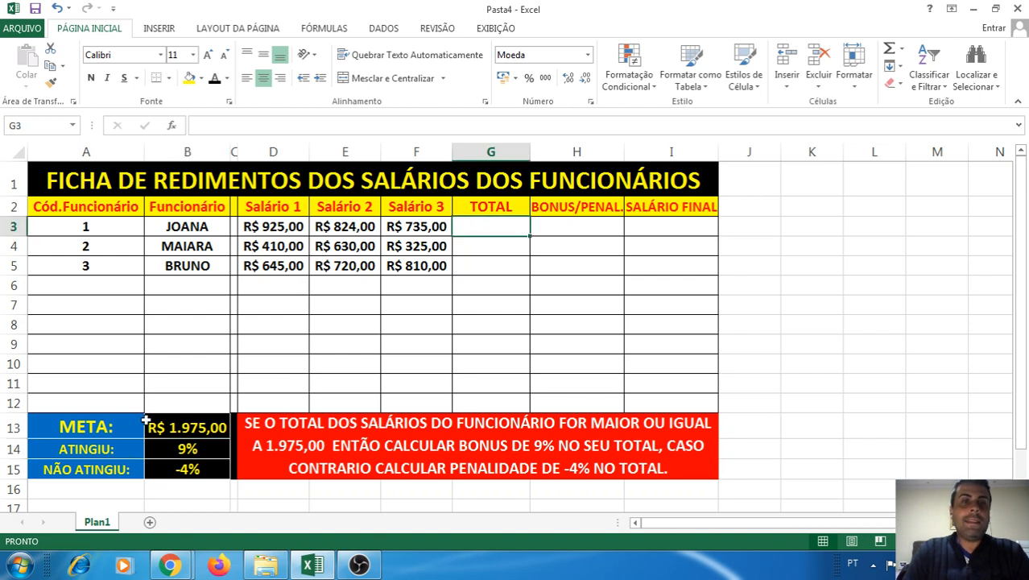
click(195, 426)
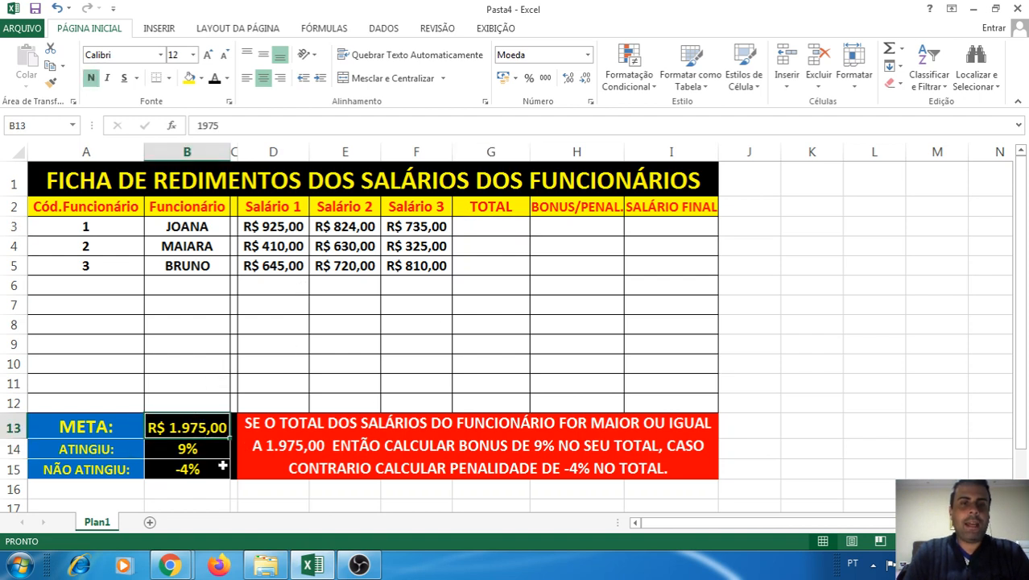
click(195, 469)
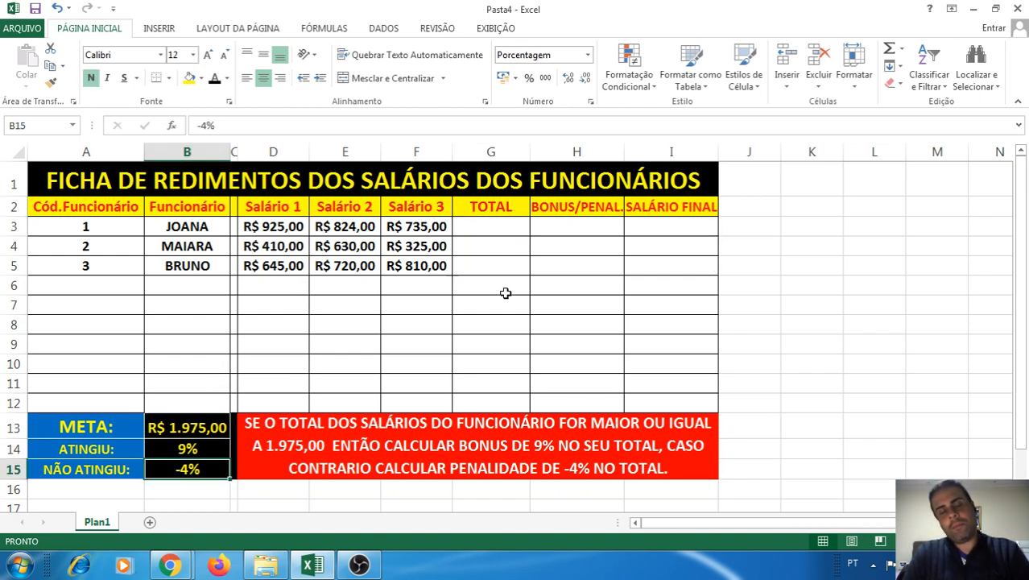
click(476, 226)
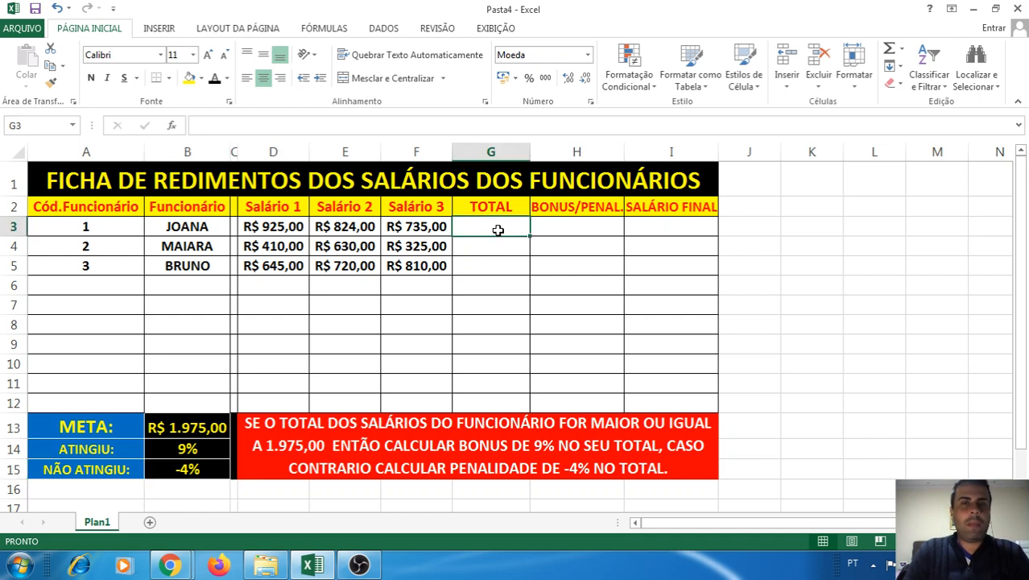
double_click(501, 230)
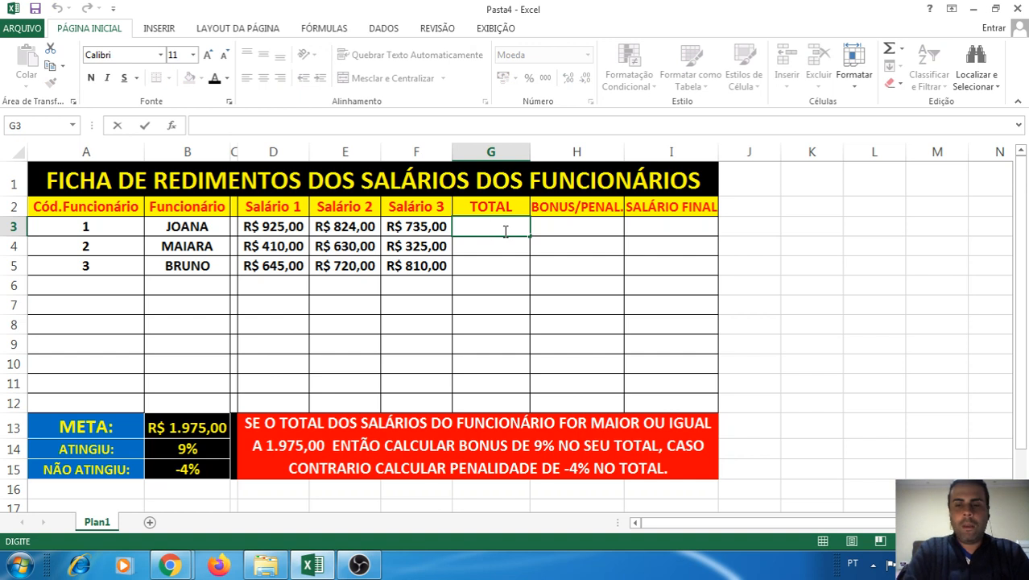
text(=SOM)
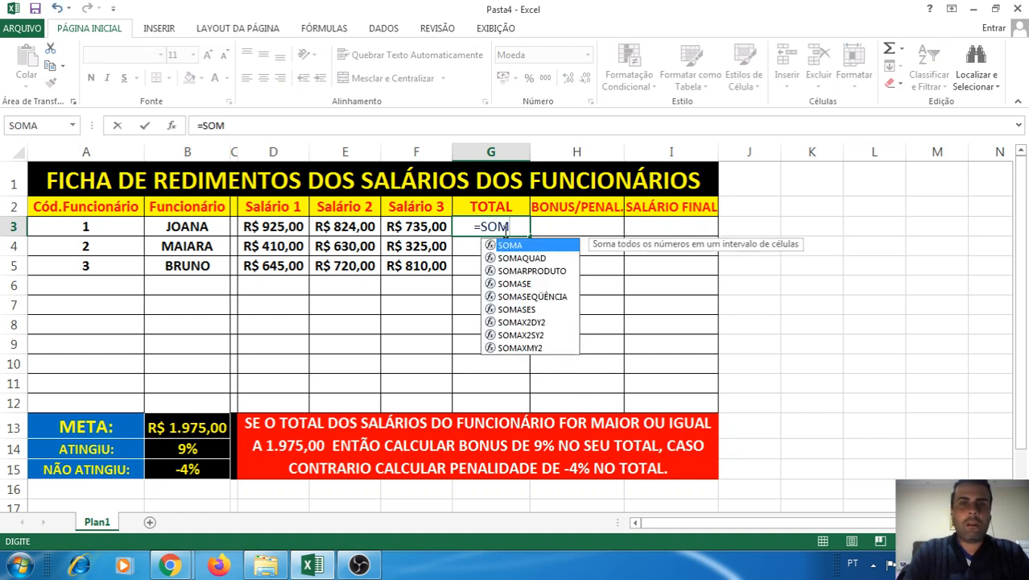
text(A()
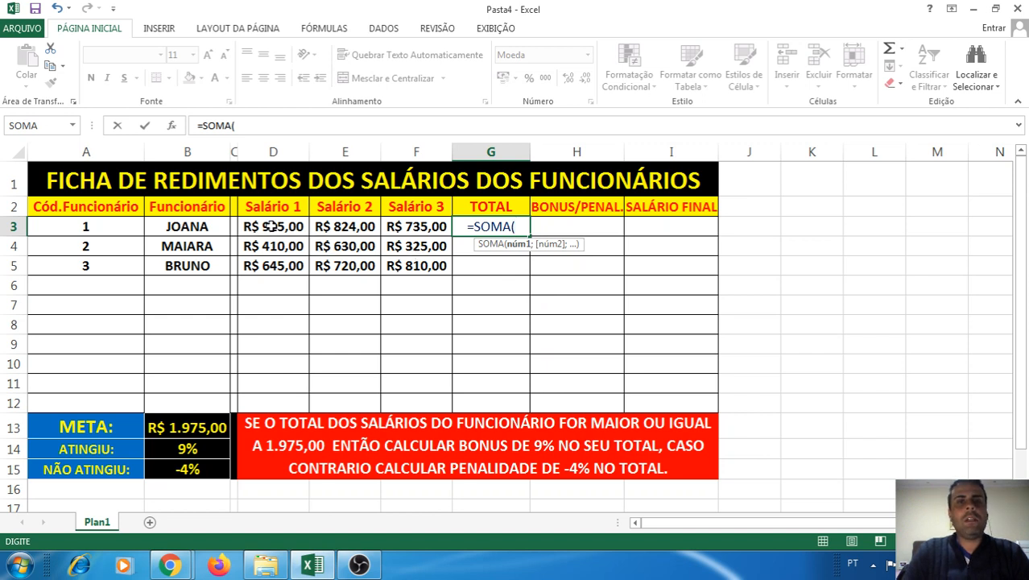
drag(269, 226, 419, 226)
text())
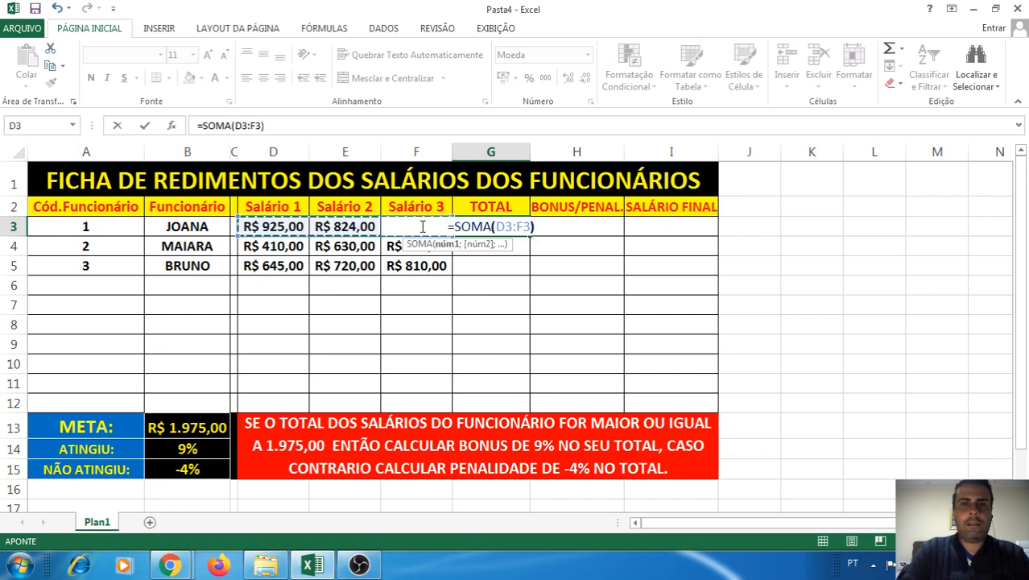
key(Return)
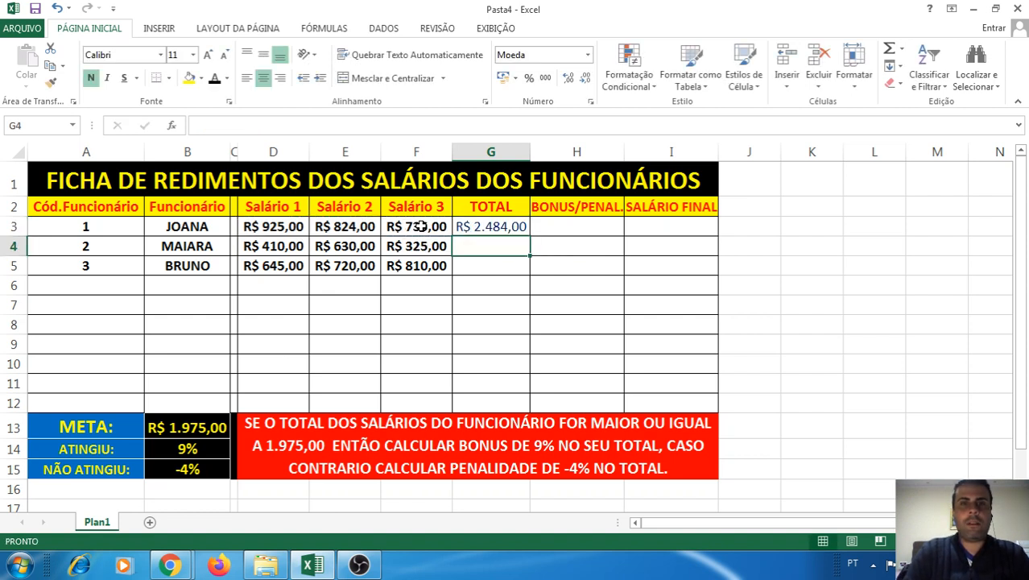
click(504, 226)
key(Delete)
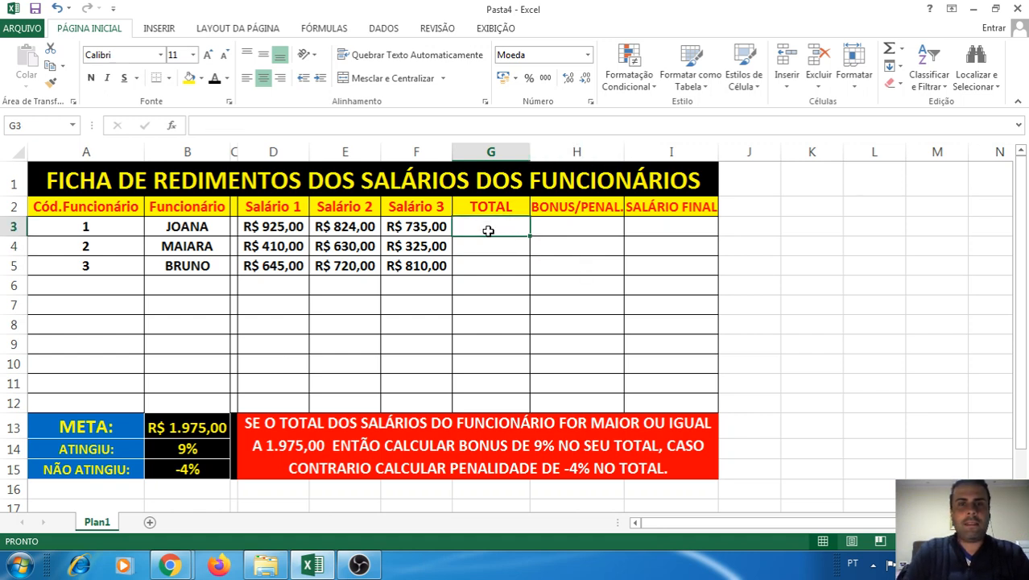
- Total the first employee's three salaries in G3 with the formula =SOMA(D3:F3)
text(=S)
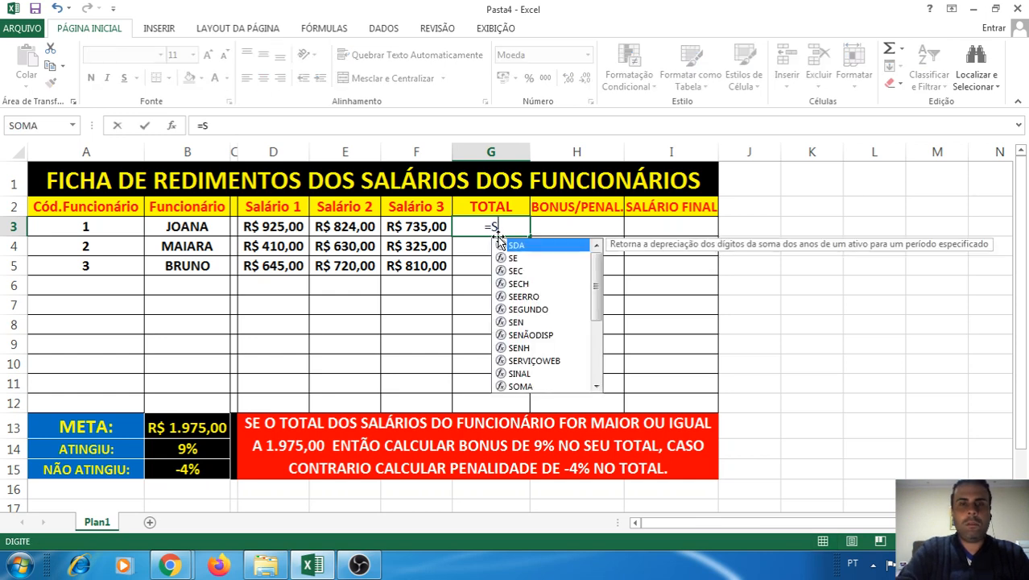
text(OMA)
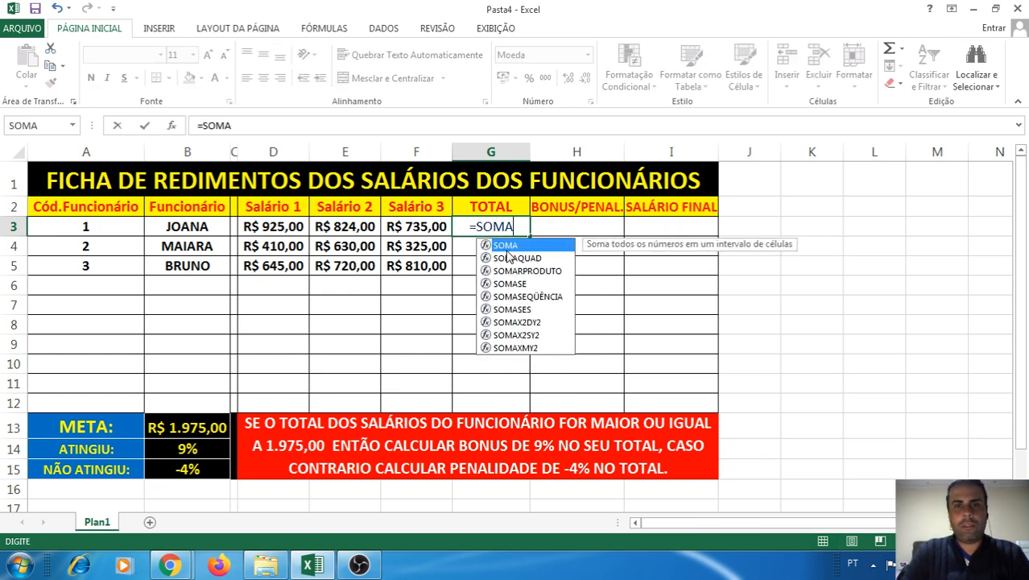
text(()
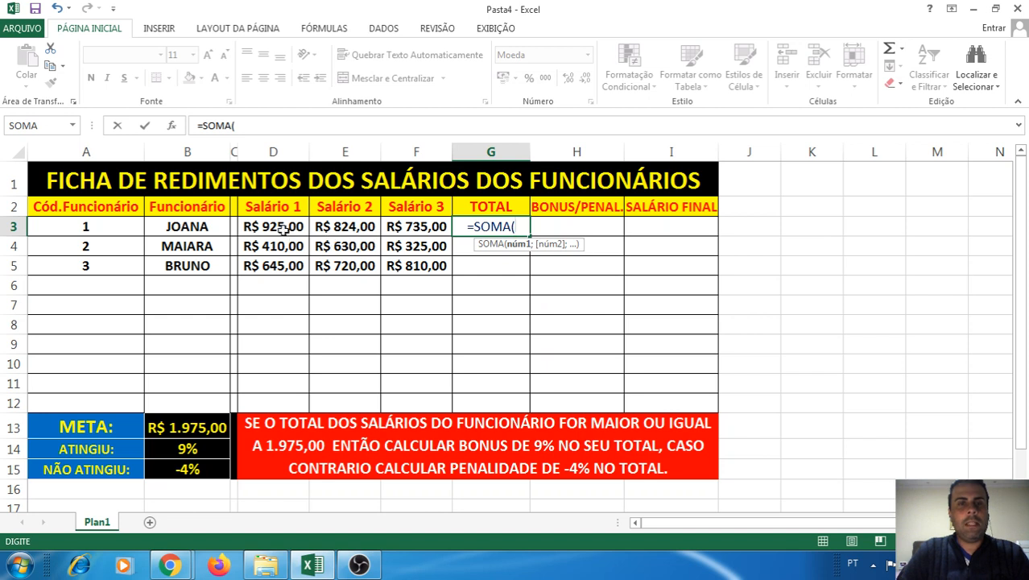
drag(283, 228, 407, 228)
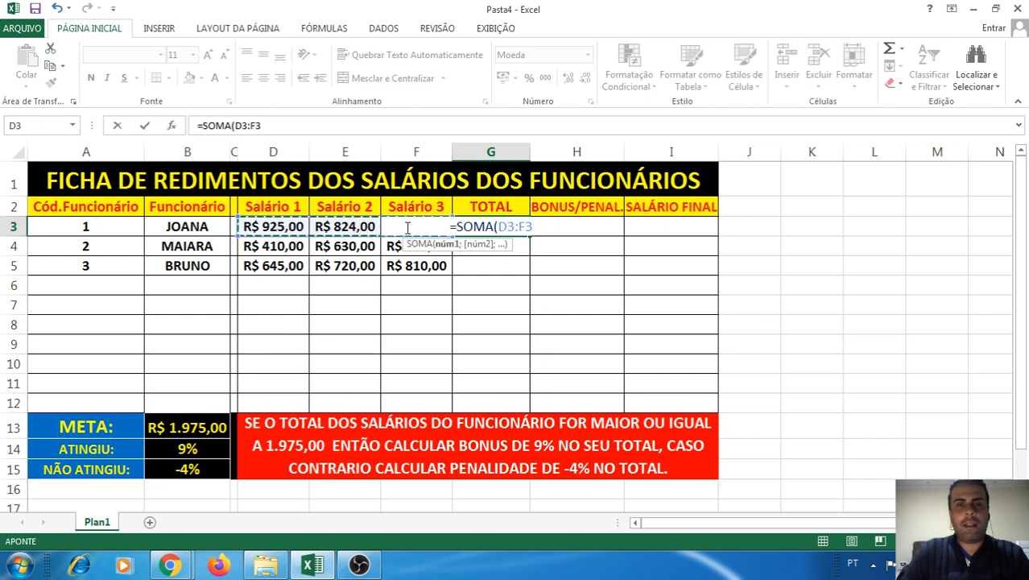
key(Return)
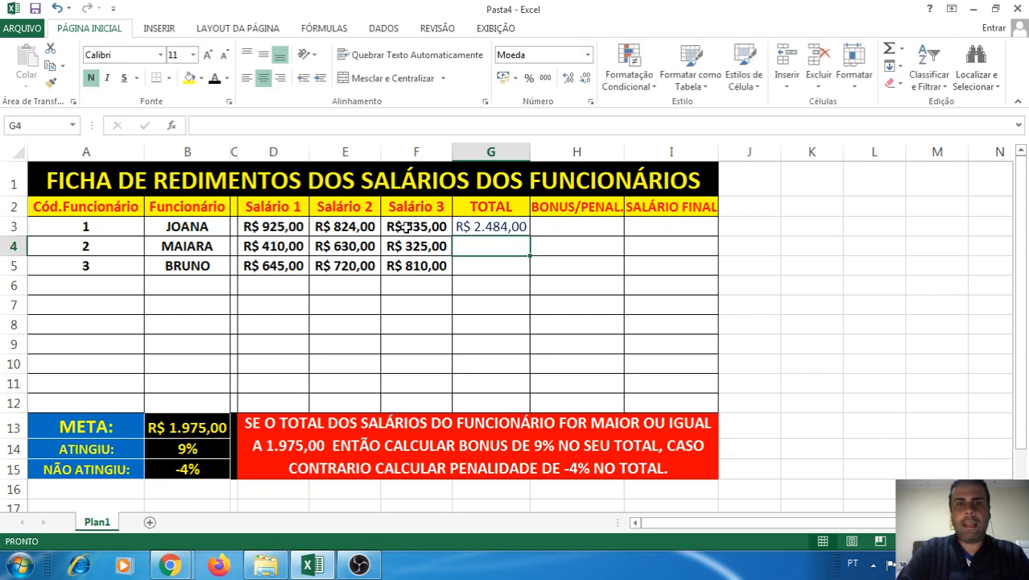
- Total the second employee's three salaries in G4 with the formula =SOMA(D4:F4)
double_click(480, 245)
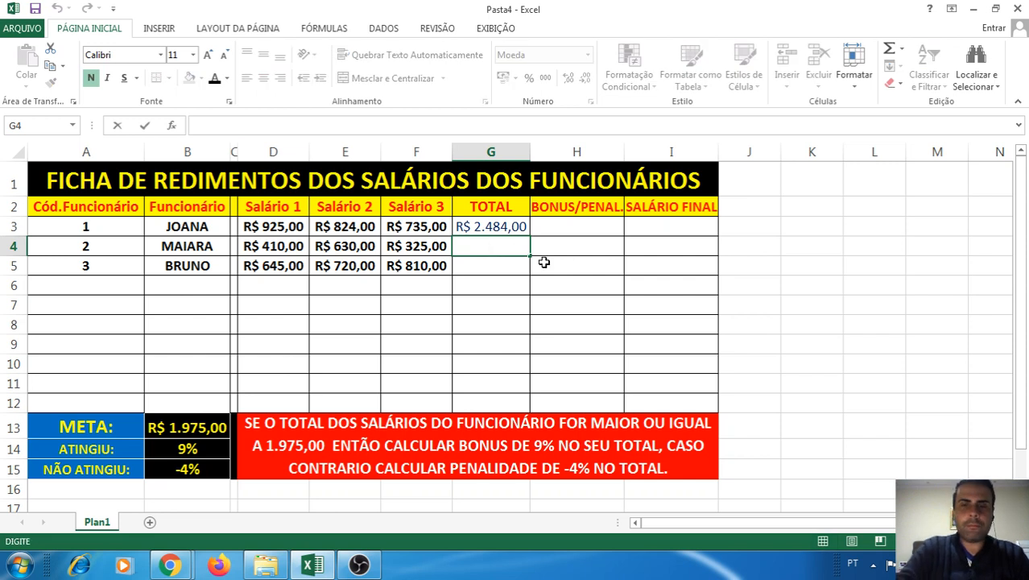
text(=)
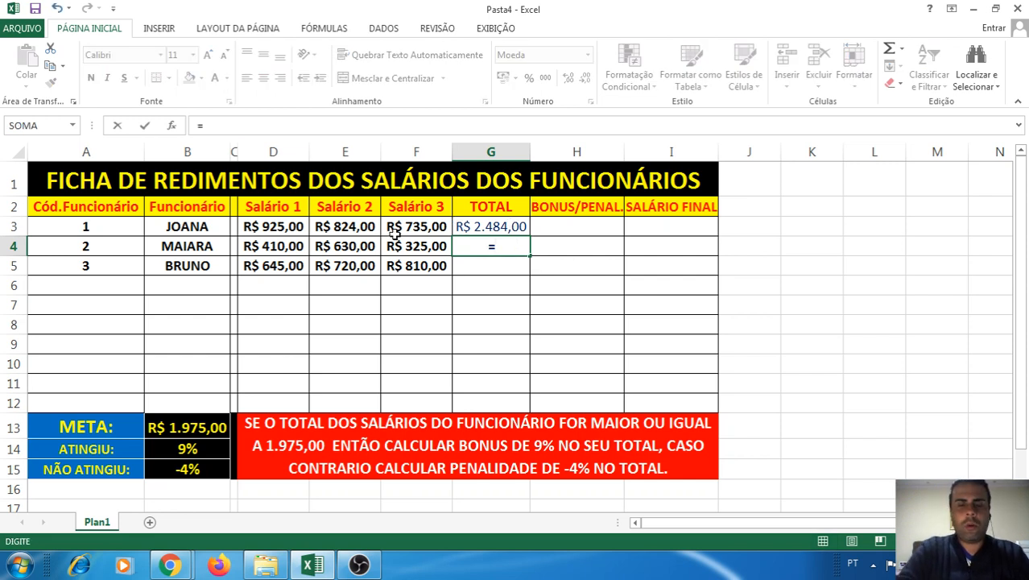
text(SOMA)
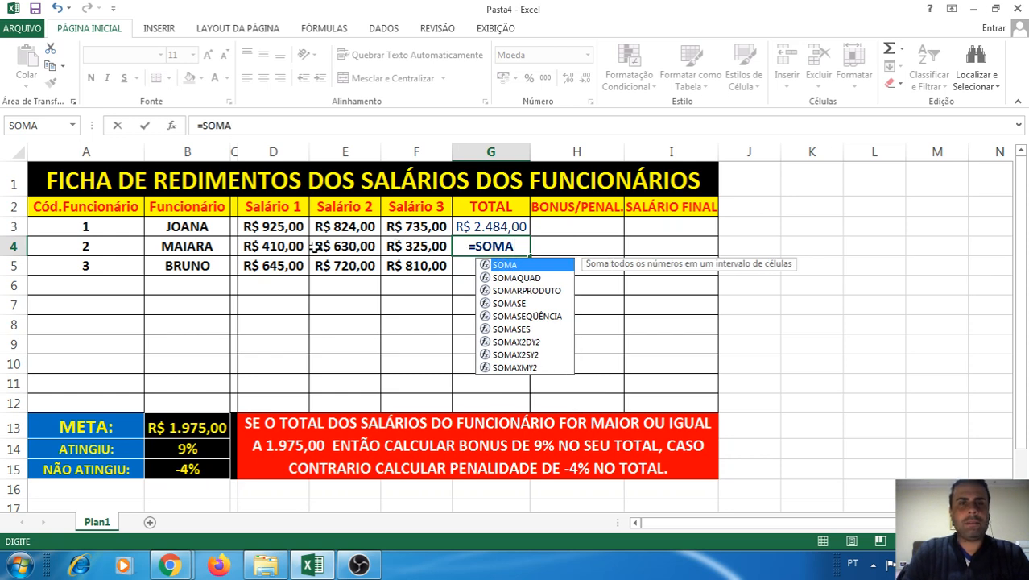
drag(278, 247, 412, 246)
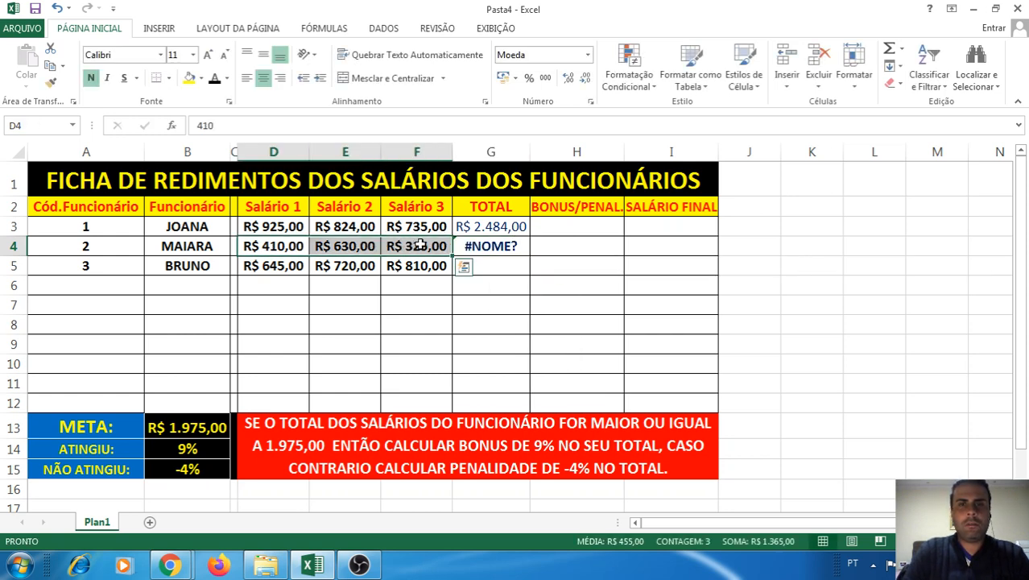
double_click(512, 247)
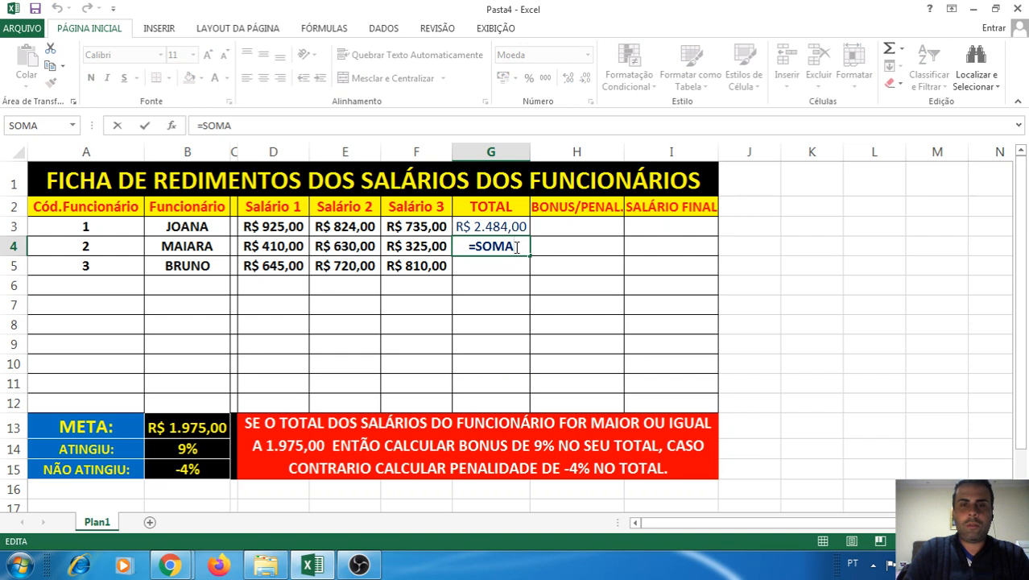
click(517, 247)
double_click(525, 264)
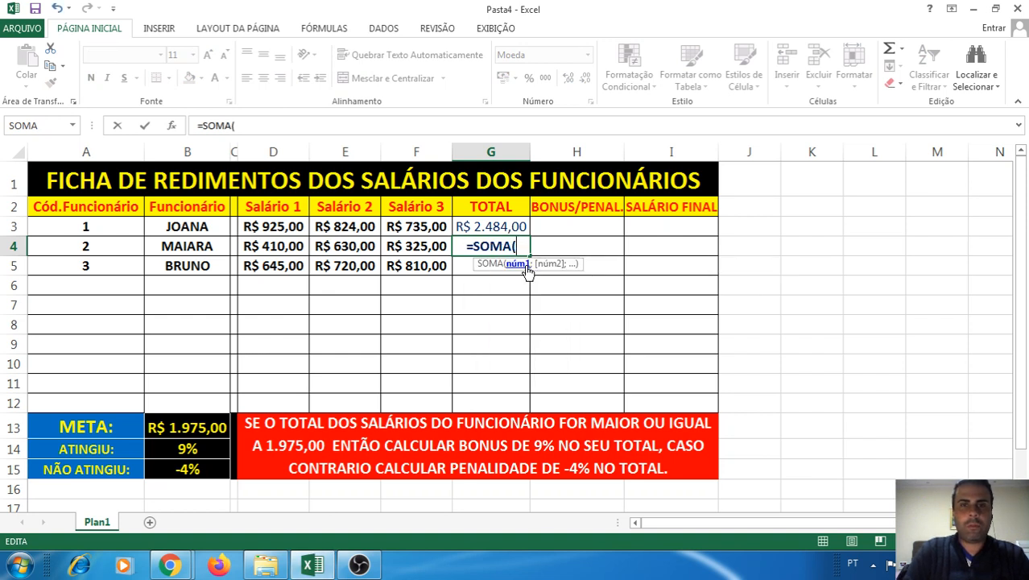
drag(278, 249, 418, 250)
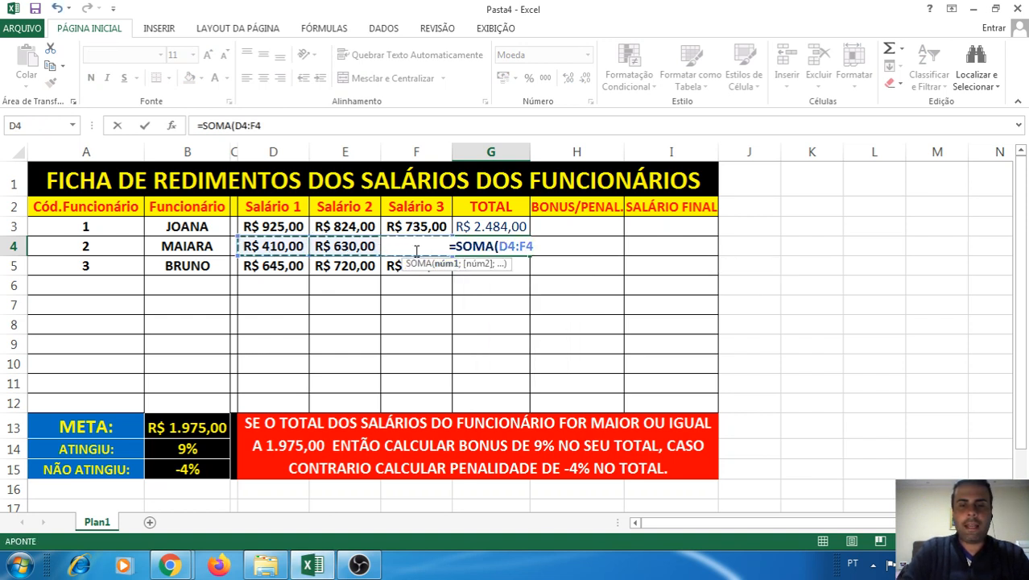
text())
key(Return)
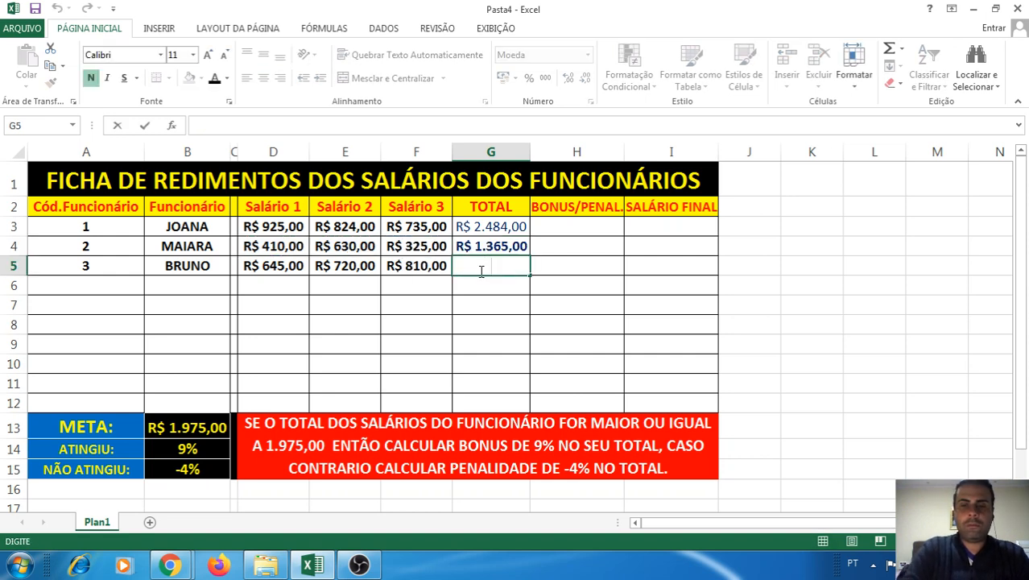
- Total the third employee's three salaries in G5 with the formula =SOMA(D5:F5)
text(=SOMA)
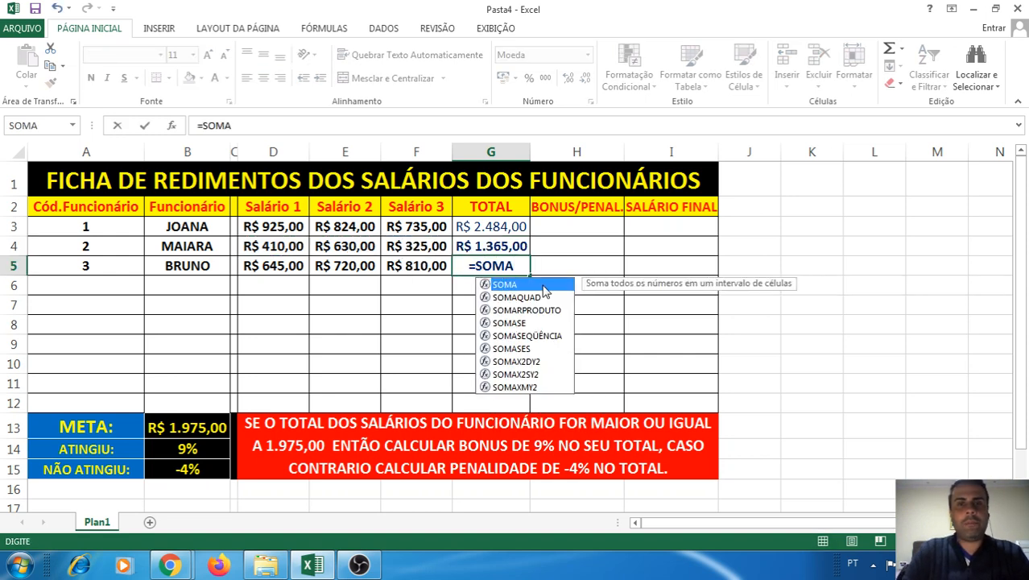
double_click(528, 286)
drag(277, 269, 426, 270)
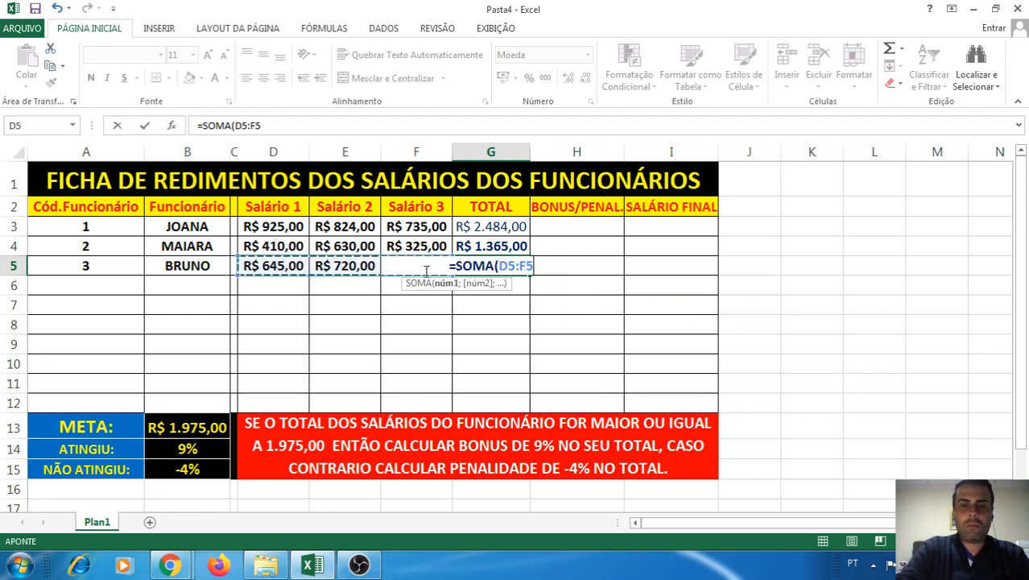
text())
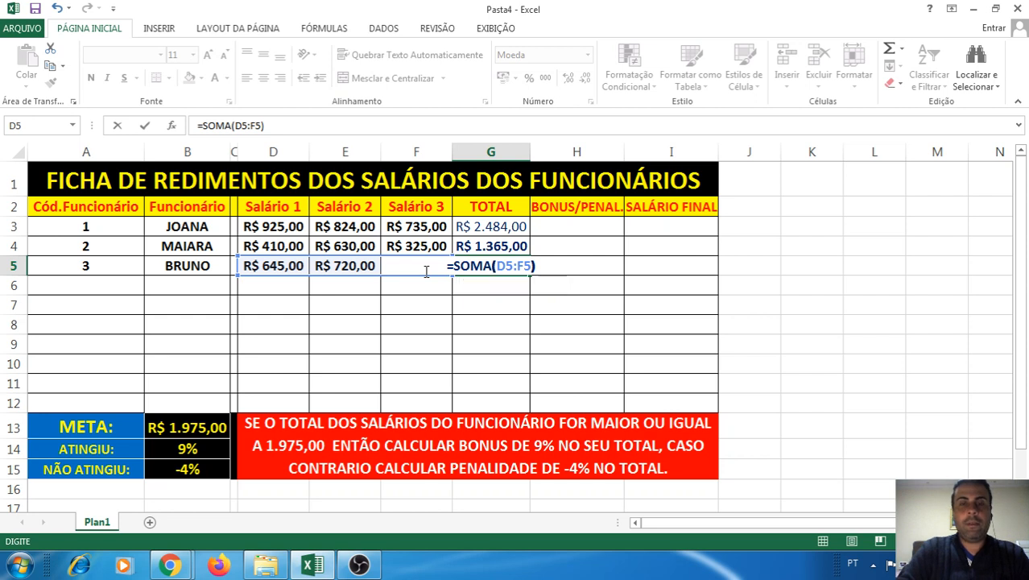
key(Return)
- Make the first employee's total in G3 bold to match the other totals
click(493, 233)
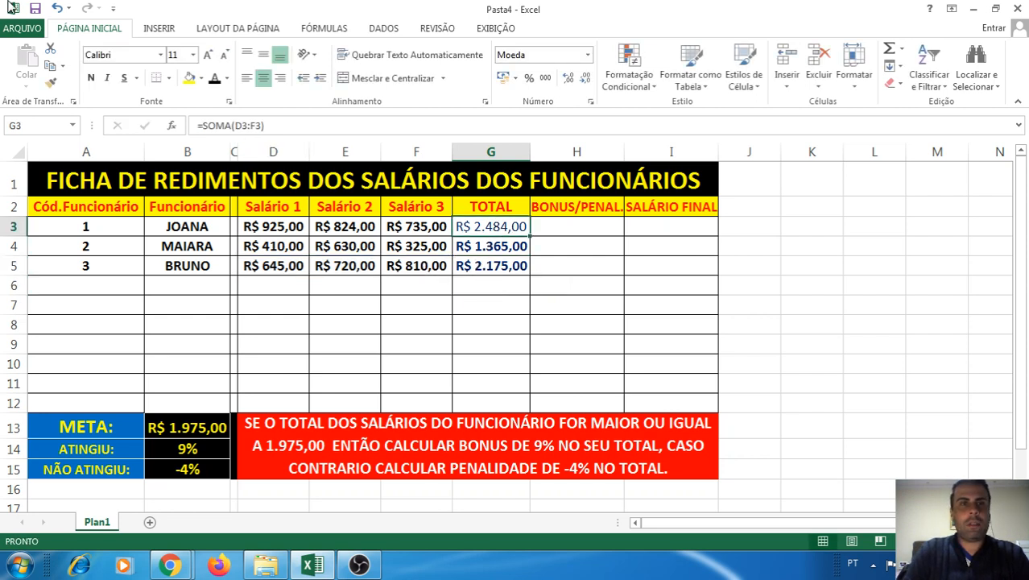
click(91, 78)
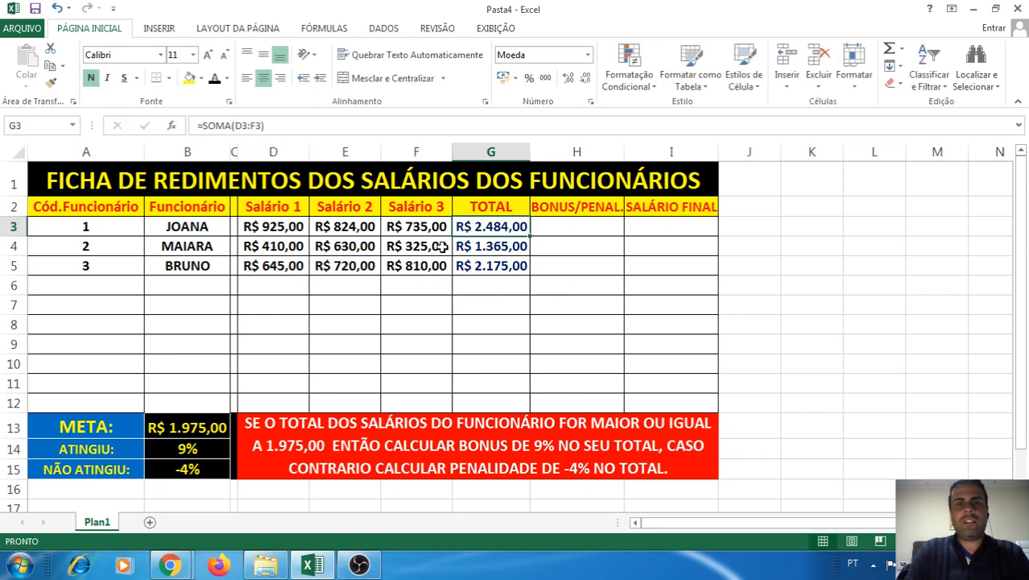
click(489, 290)
- Review the three employees' salaries in columns D to F and their SOMA totals in G3:G5
click(500, 245)
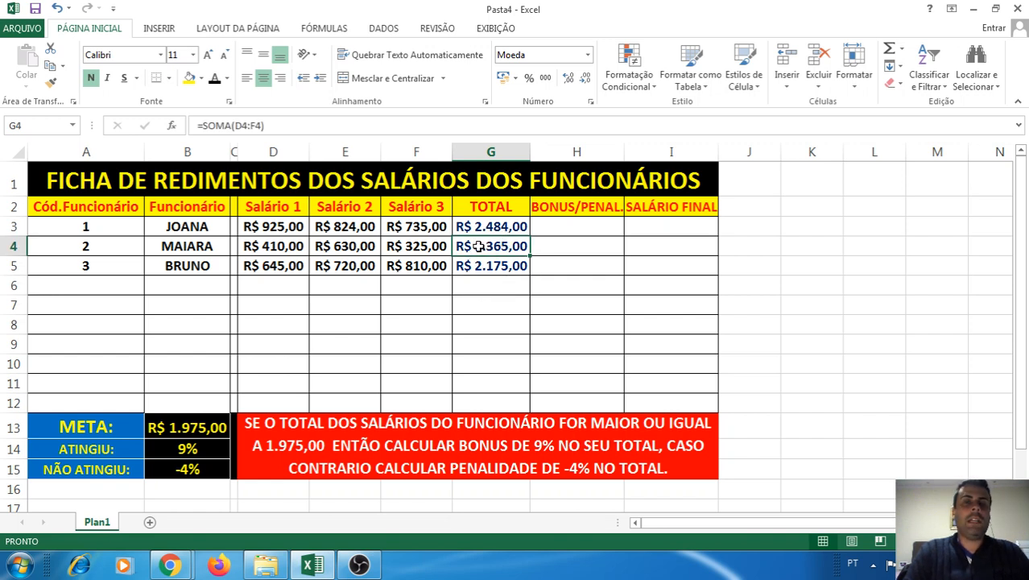
drag(274, 227, 398, 228)
click(268, 246)
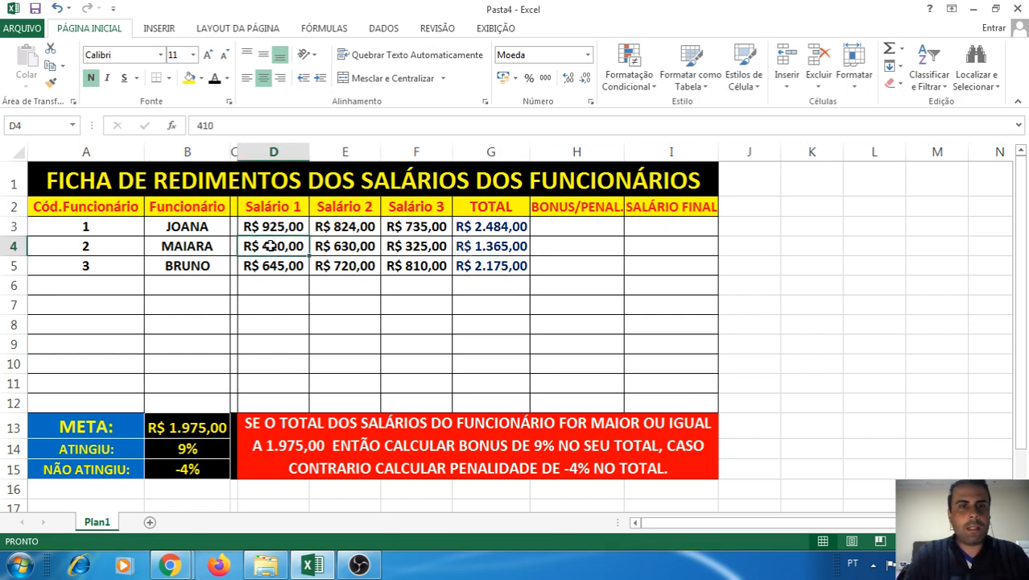
drag(268, 245, 411, 246)
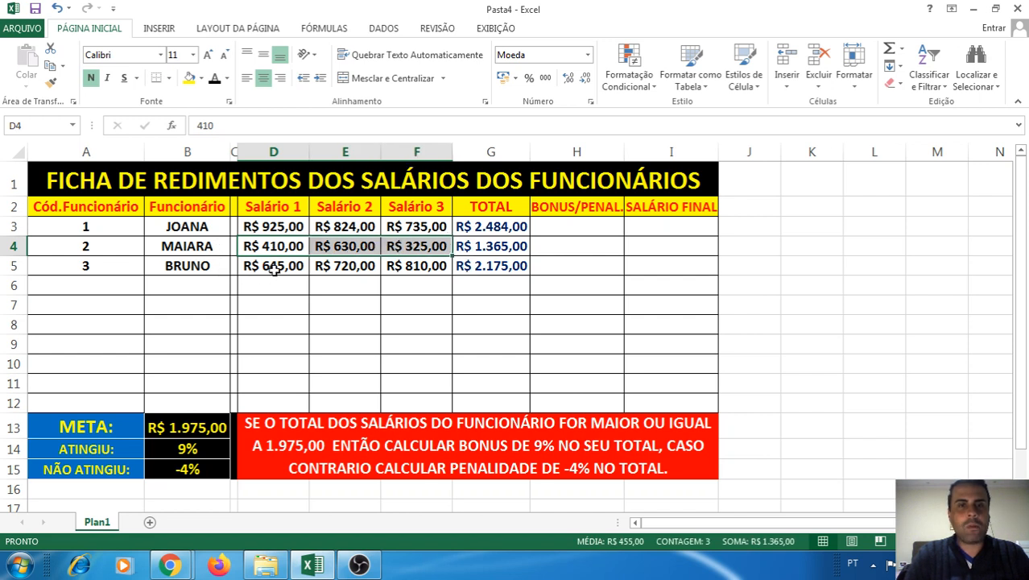
drag(273, 271, 464, 266)
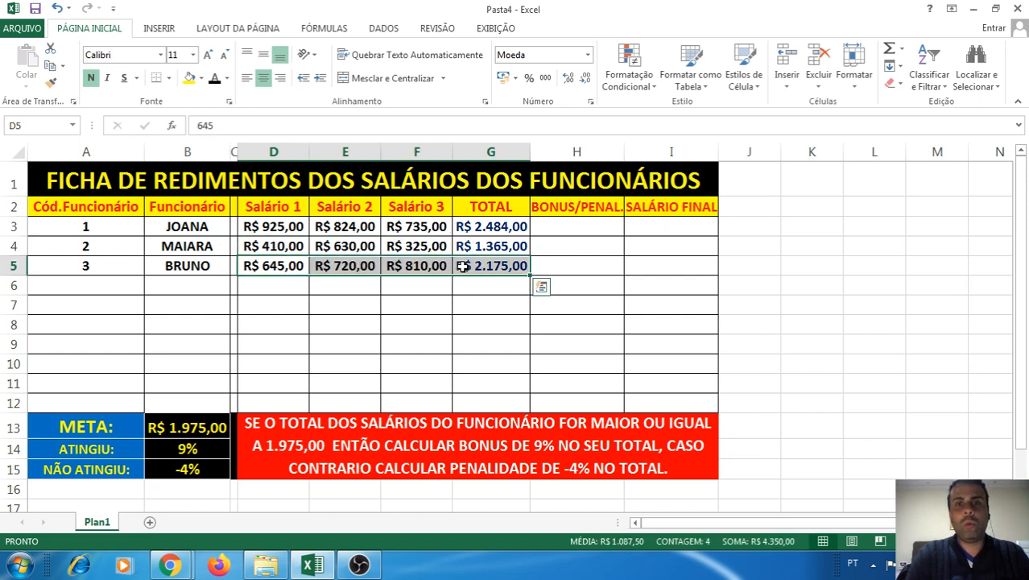
click(490, 338)
click(496, 229)
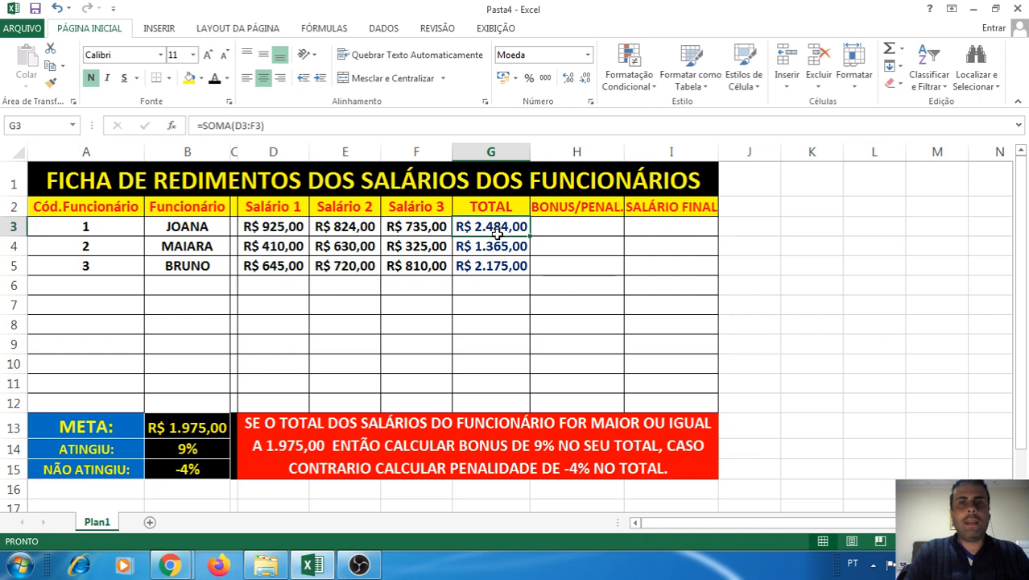
drag(497, 229, 494, 266)
click(472, 316)
click(497, 227)
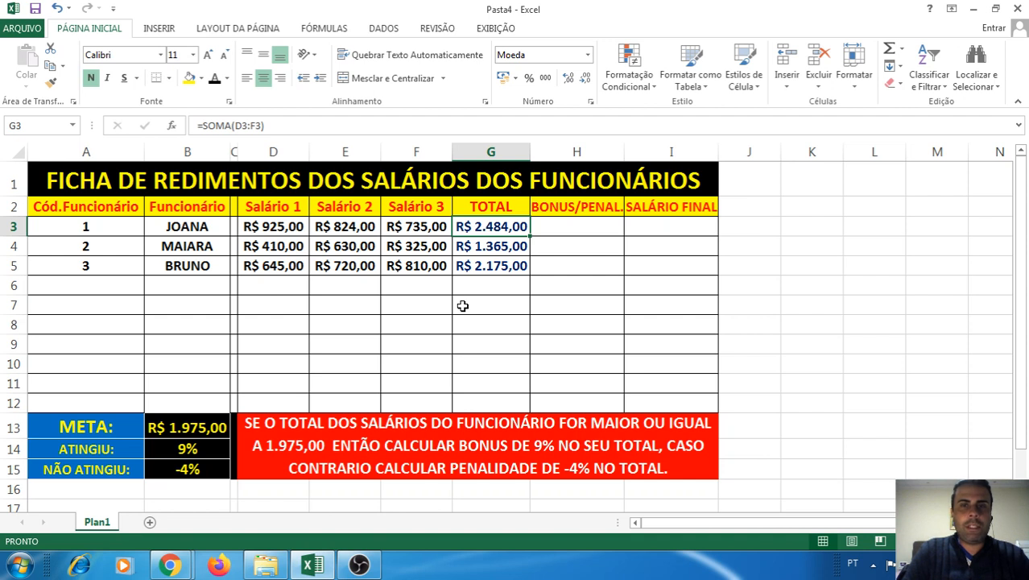
drag(509, 228, 505, 269)
click(496, 322)
click(497, 248)
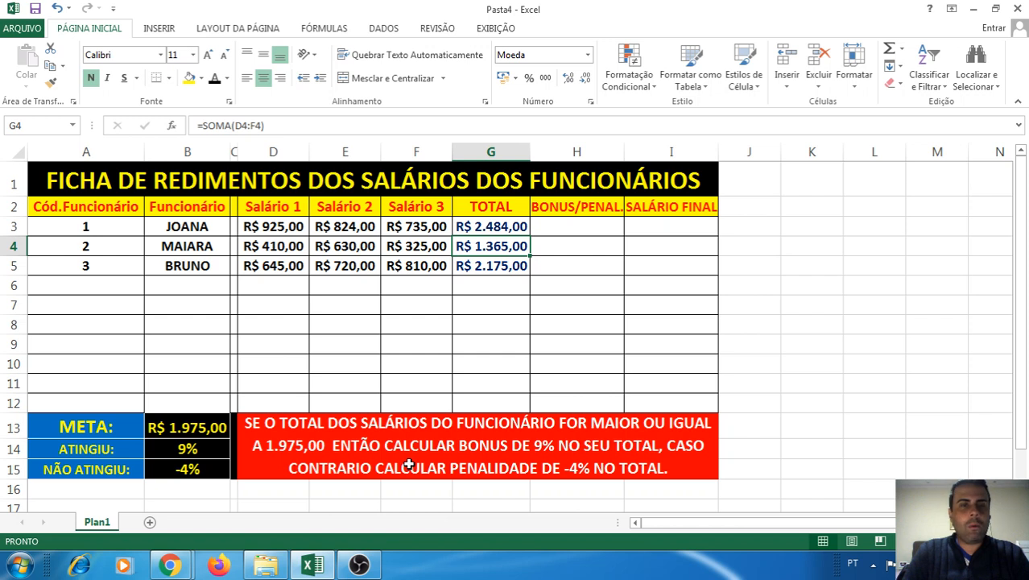
click(502, 227)
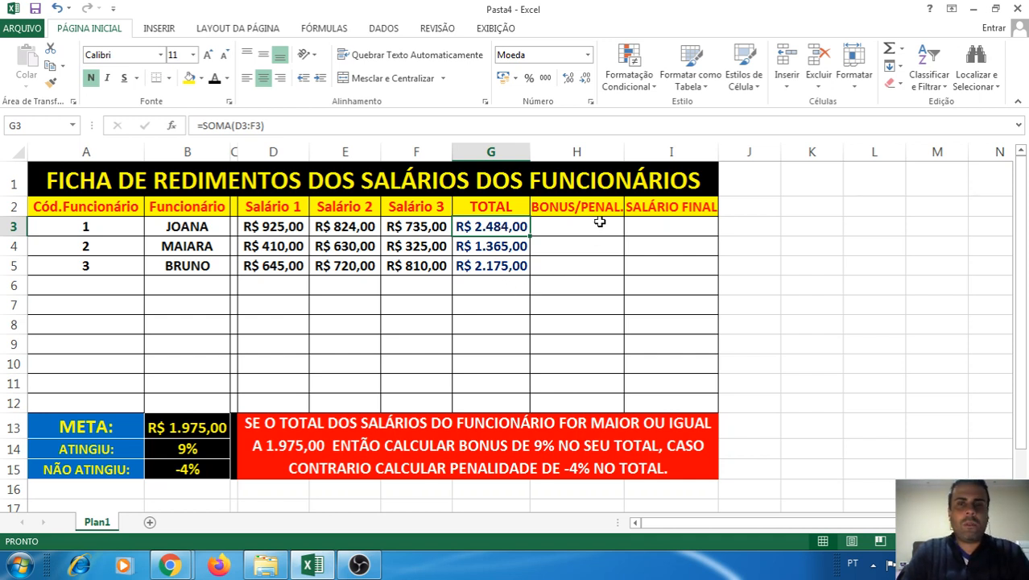
- Examine the bonus/penalty and final salary cells for the three employees alongside the target's achieved and not-achieved rates in rows 14 and 15
click(575, 233)
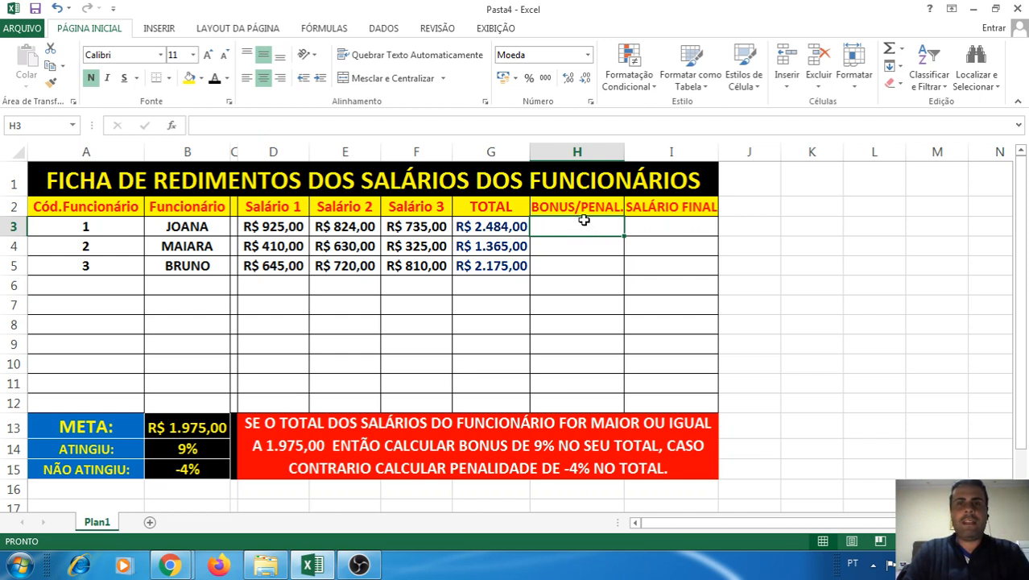
drag(574, 225, 559, 257)
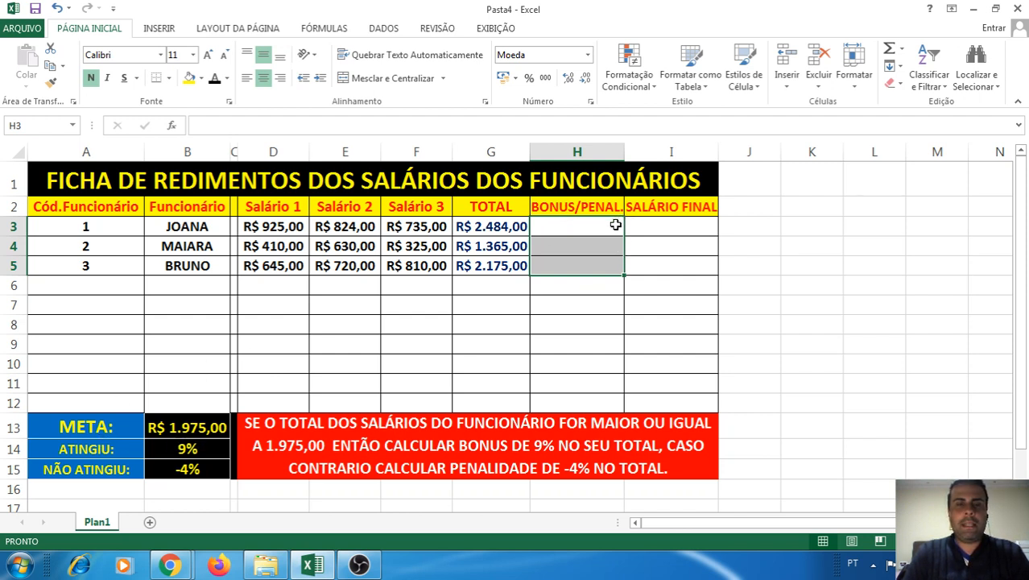
click(190, 471)
click(84, 467)
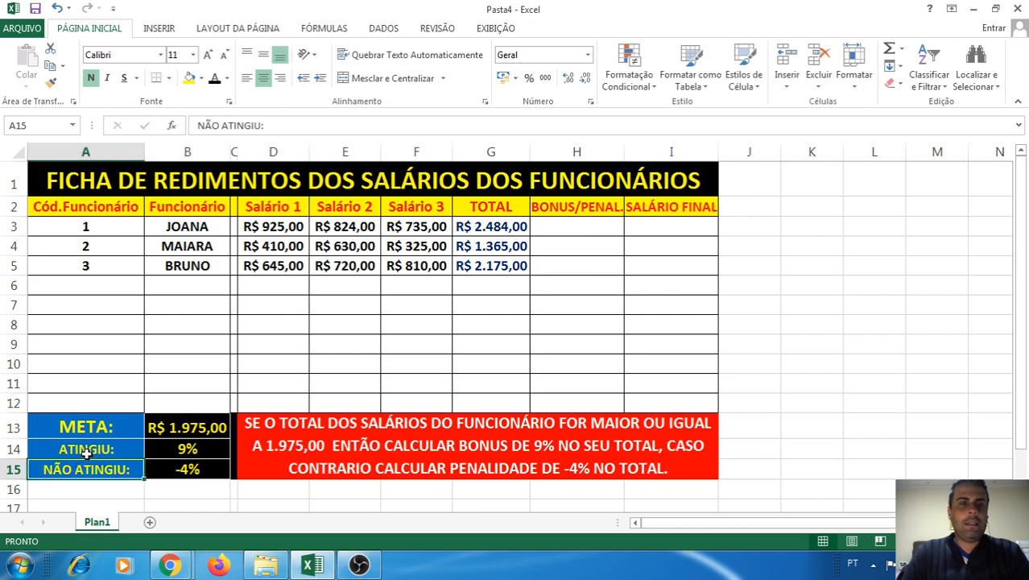
click(86, 453)
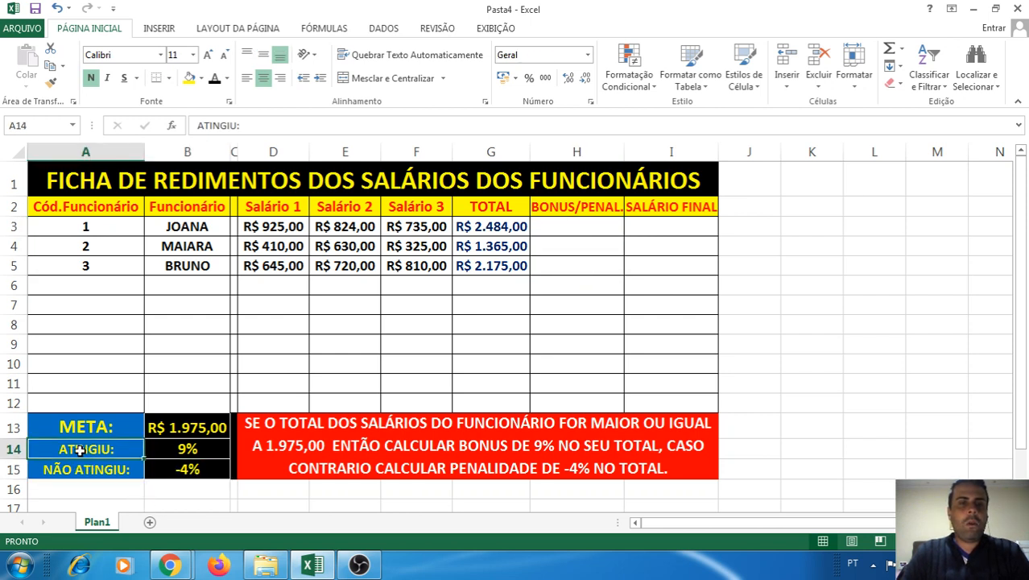
click(48, 470)
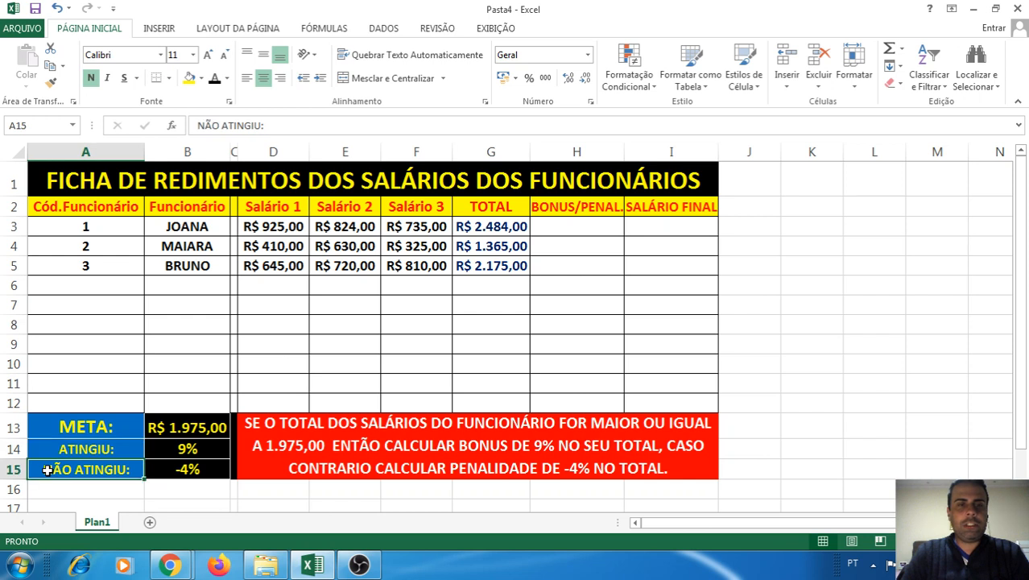
click(105, 452)
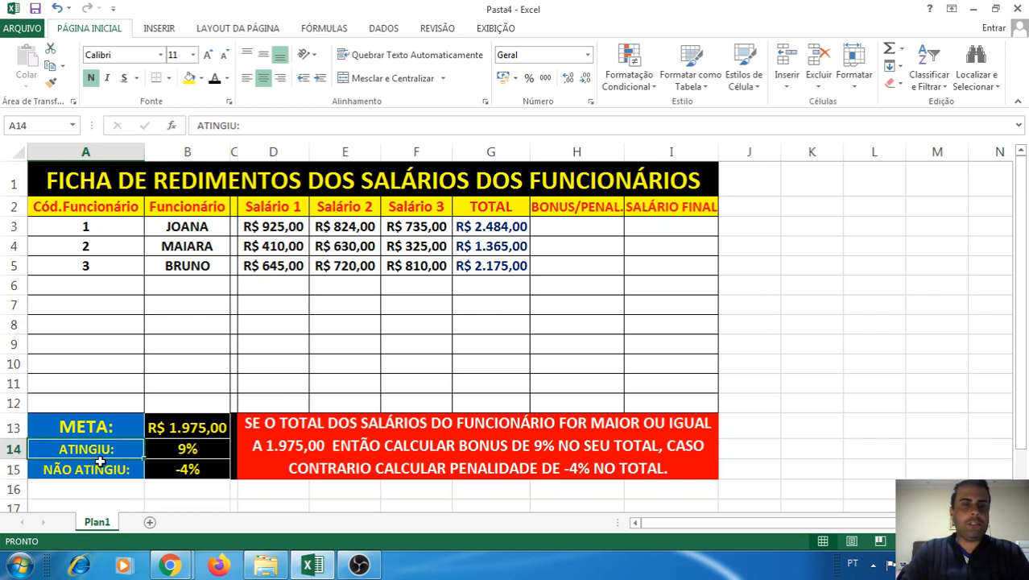
click(42, 475)
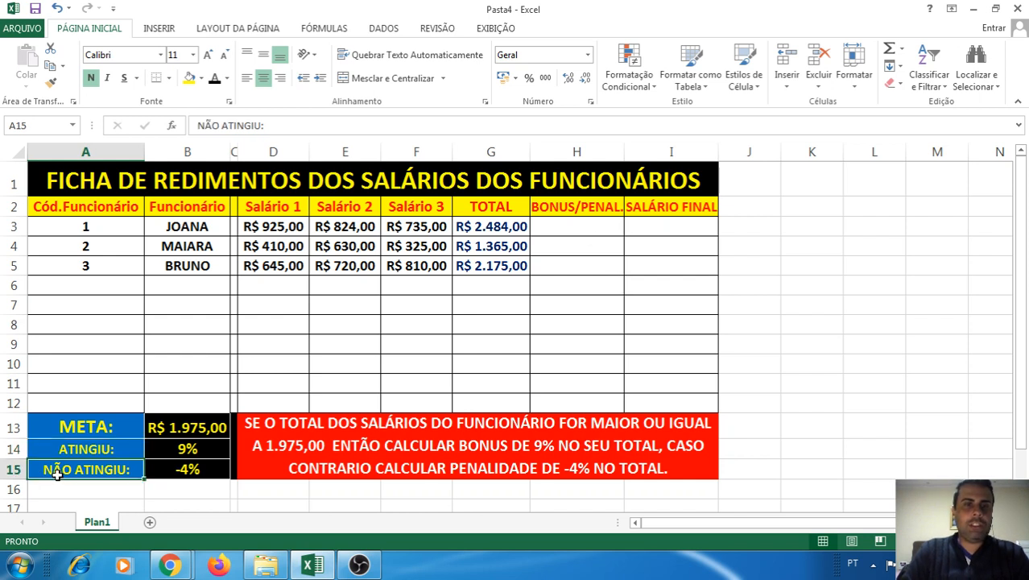
click(207, 446)
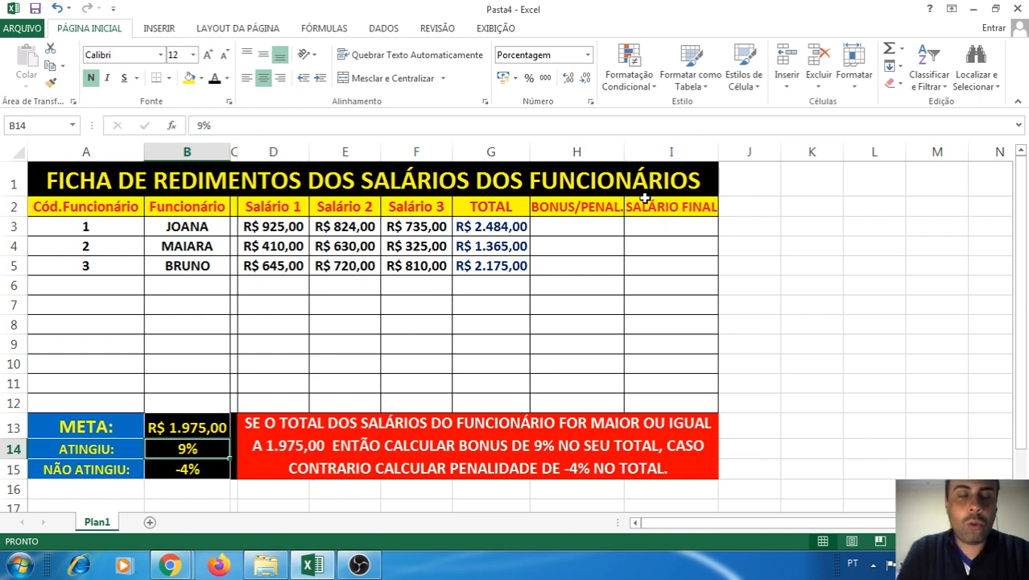
click(569, 228)
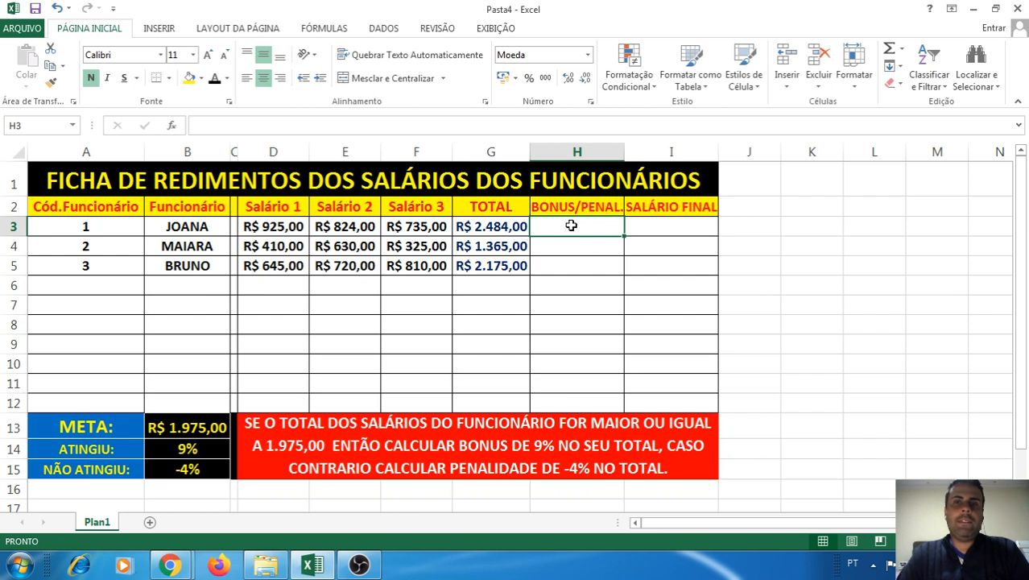
drag(559, 228, 561, 265)
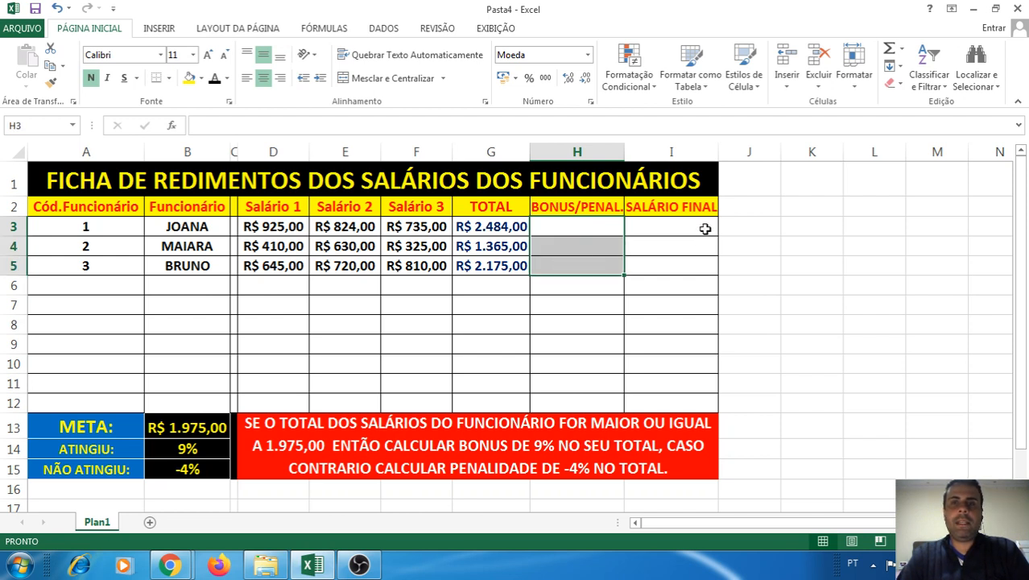
drag(699, 227, 681, 264)
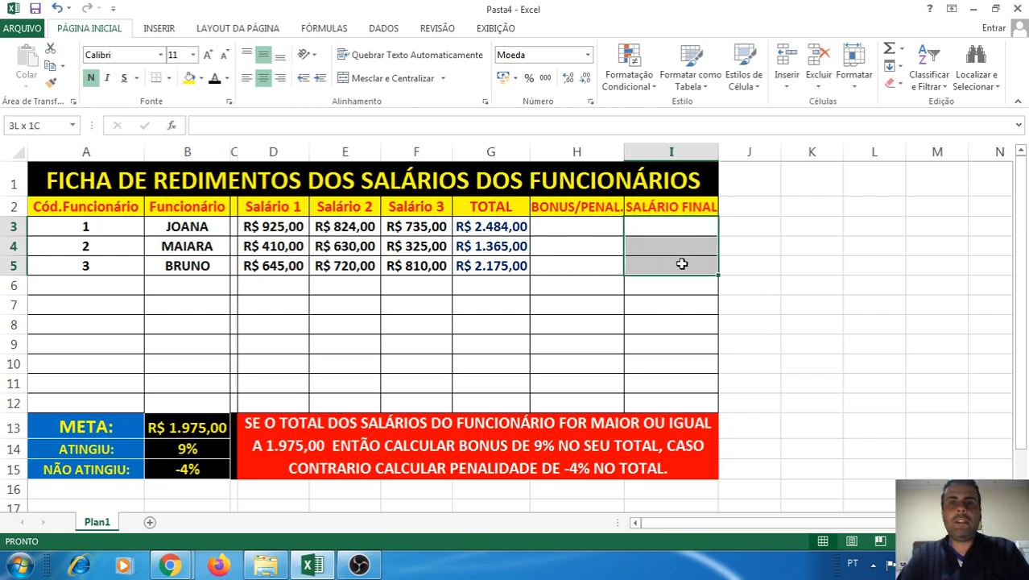
click(471, 227)
click(651, 227)
drag(651, 228, 625, 260)
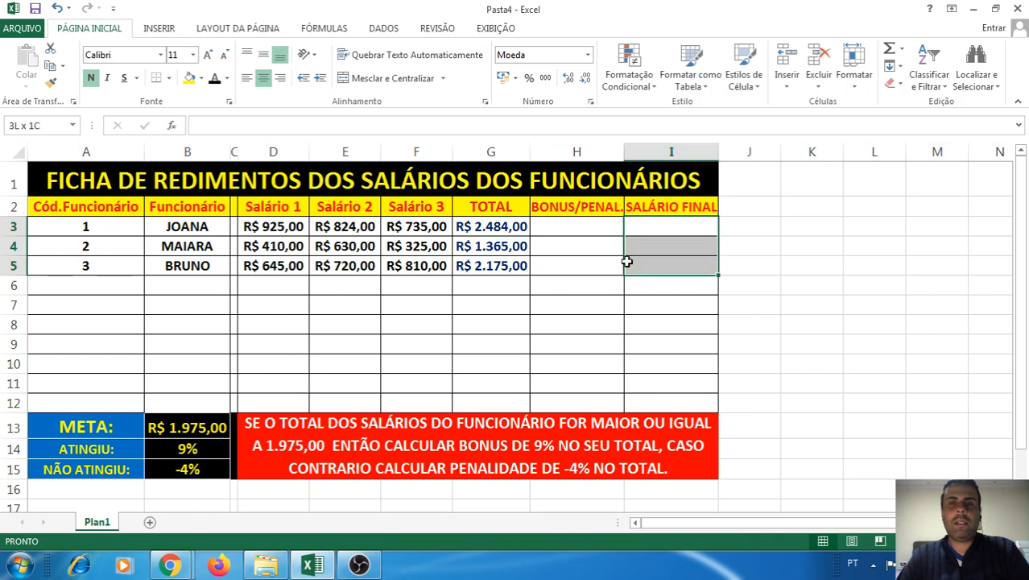
double_click(559, 229)
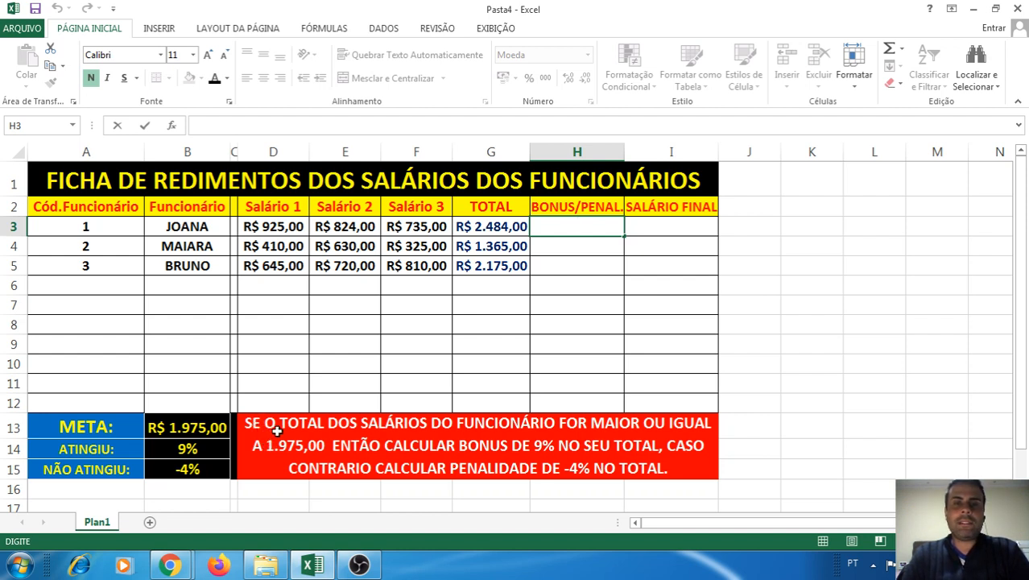
click(277, 227)
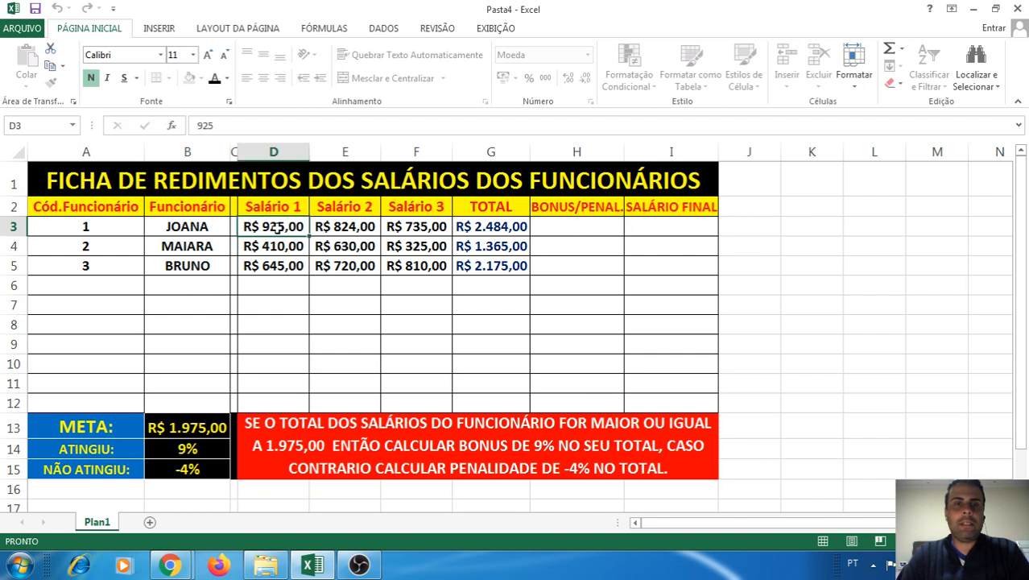
drag(277, 228, 420, 230)
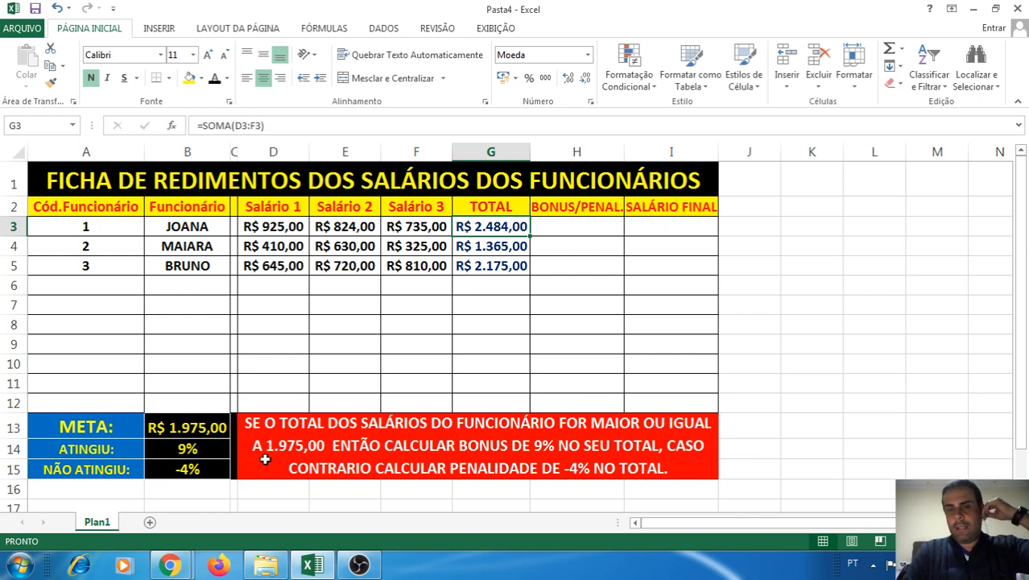
- Insert the word SEU before TOTAL at the end of the red rule note so it reads "NO SEU TOTAL."
double_click(621, 470)
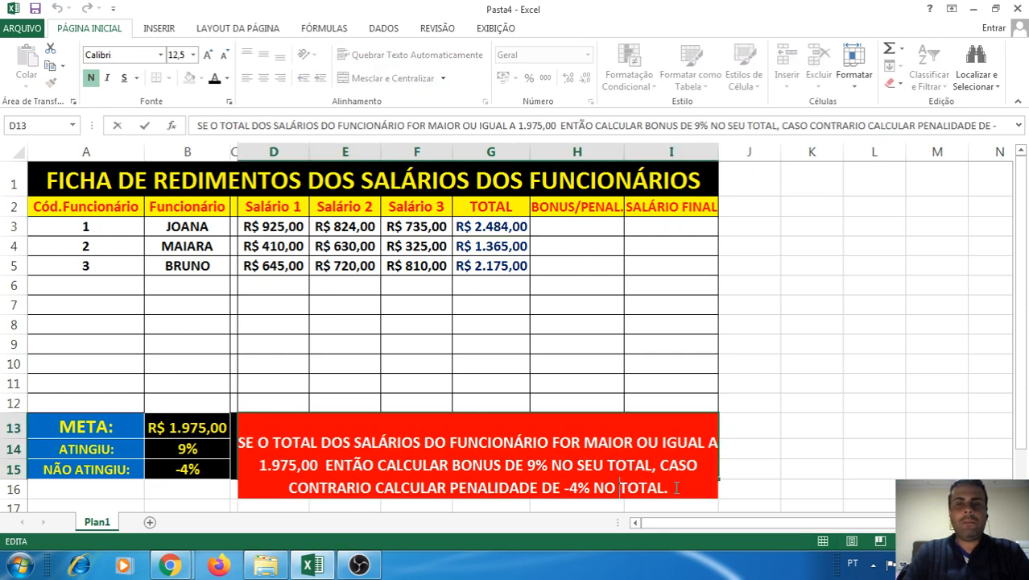
text(SE)
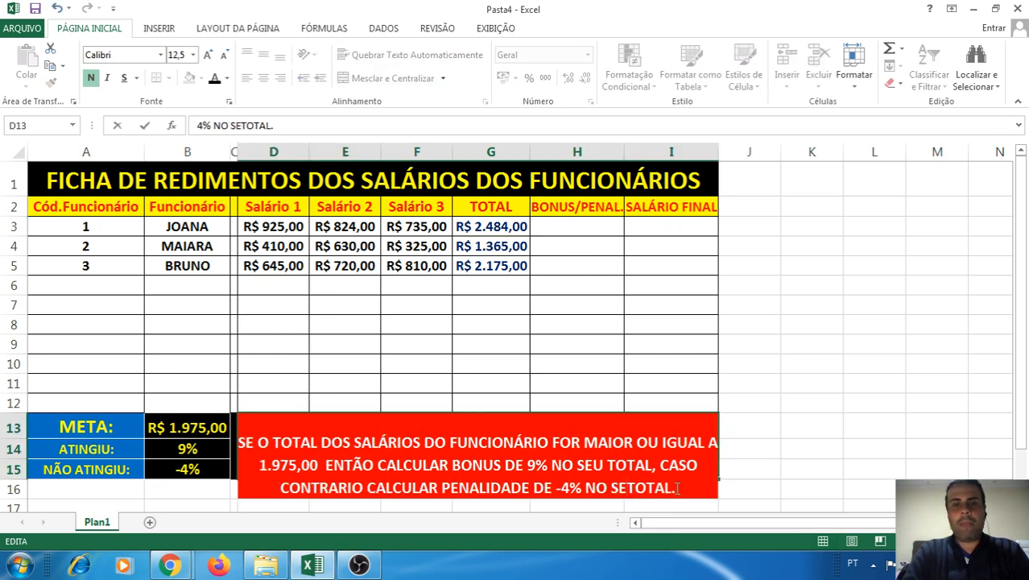
text(U)
key(Return)
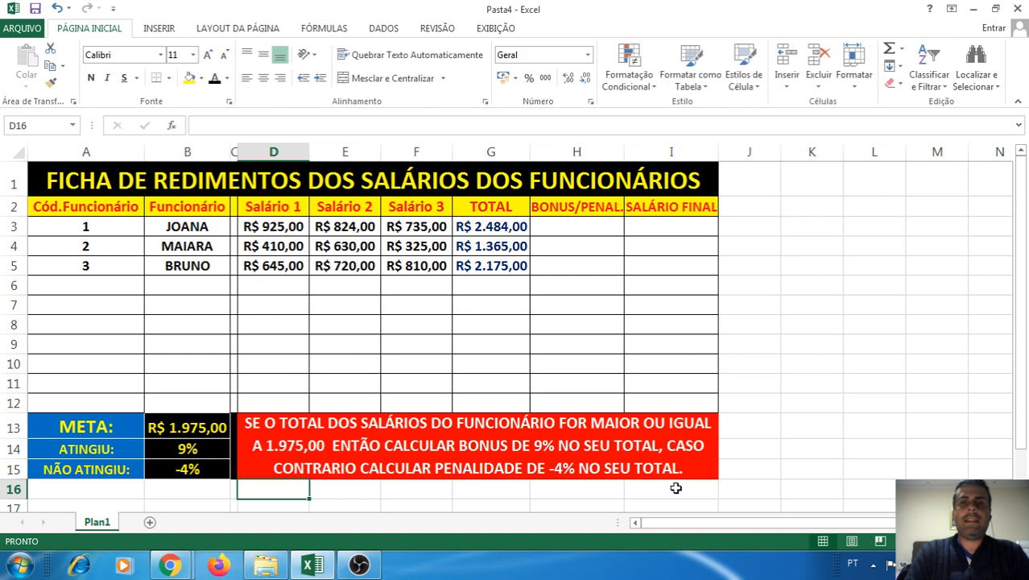
click(611, 472)
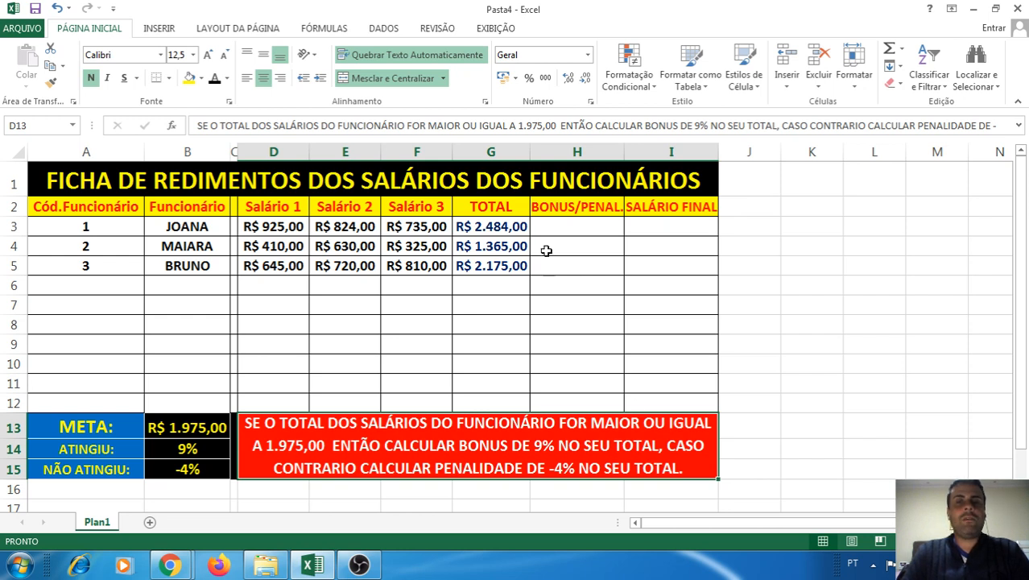
double_click(574, 226)
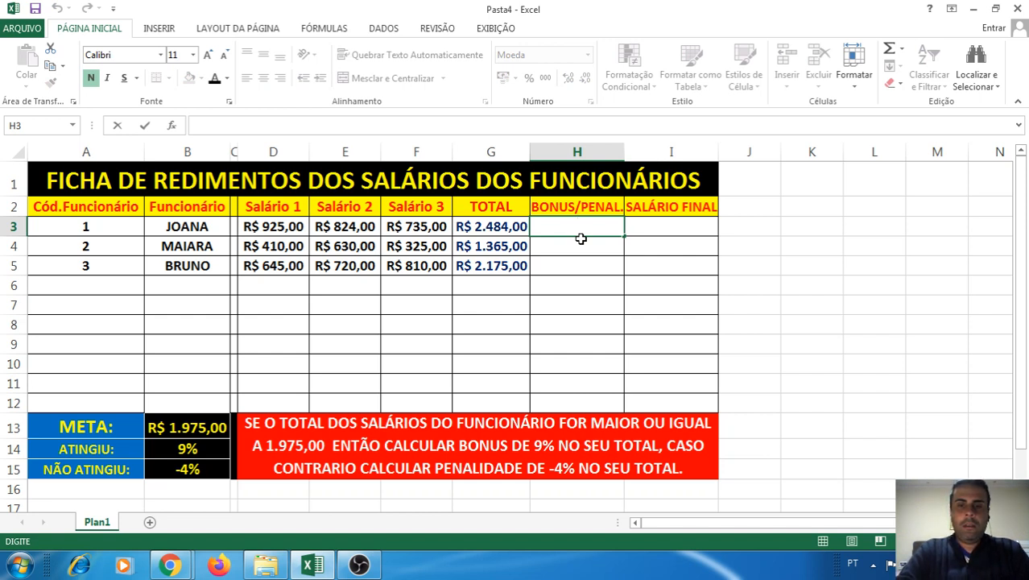
text(=SE)
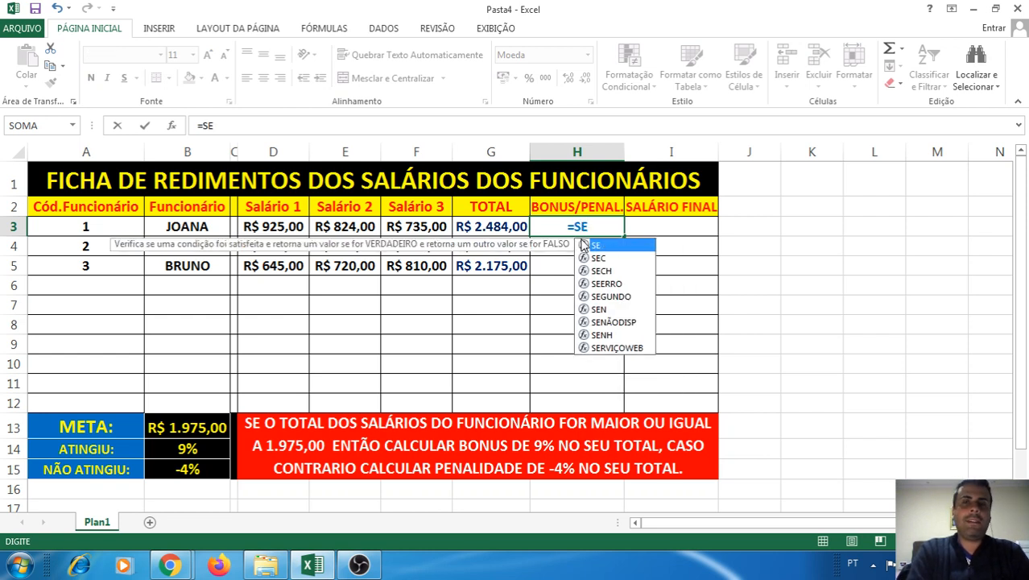
key(BackSpace)
key(Escape)
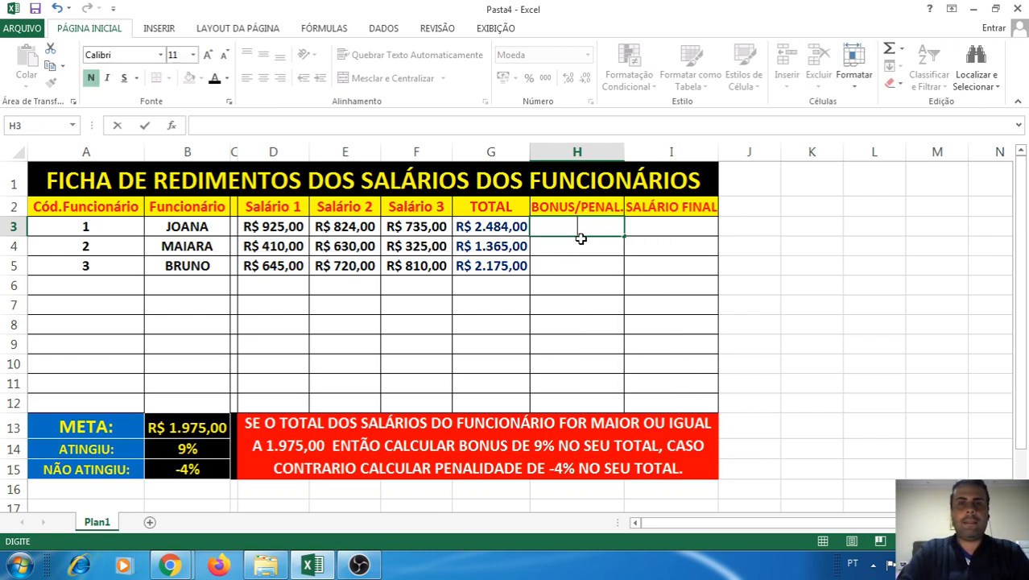
click(590, 293)
drag(584, 226, 681, 270)
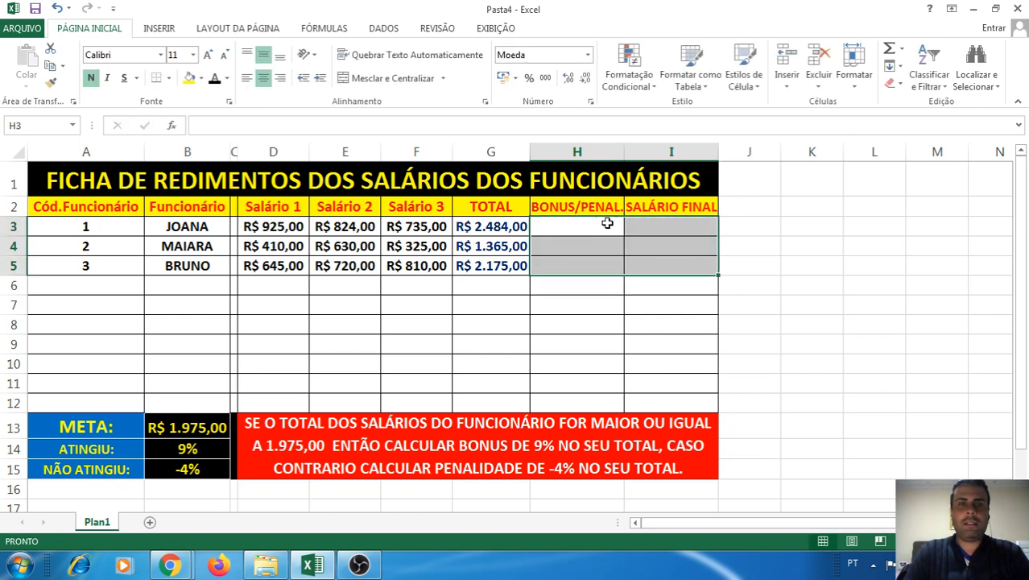
click(565, 290)
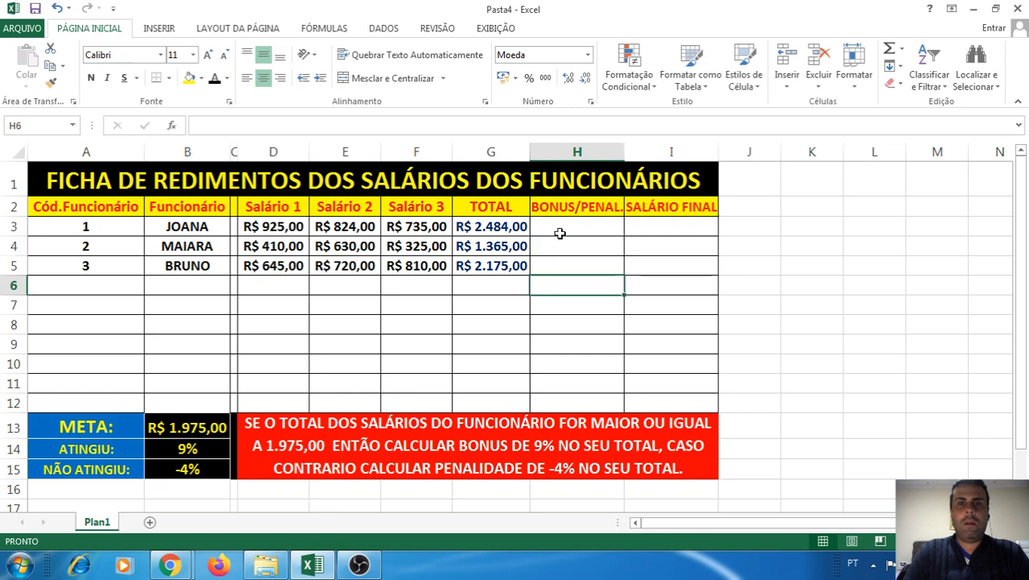
- Begin an SE formula in H3 with the logical test G3>=B13, comparing the first employee's total with the target
double_click(568, 228)
text(=)
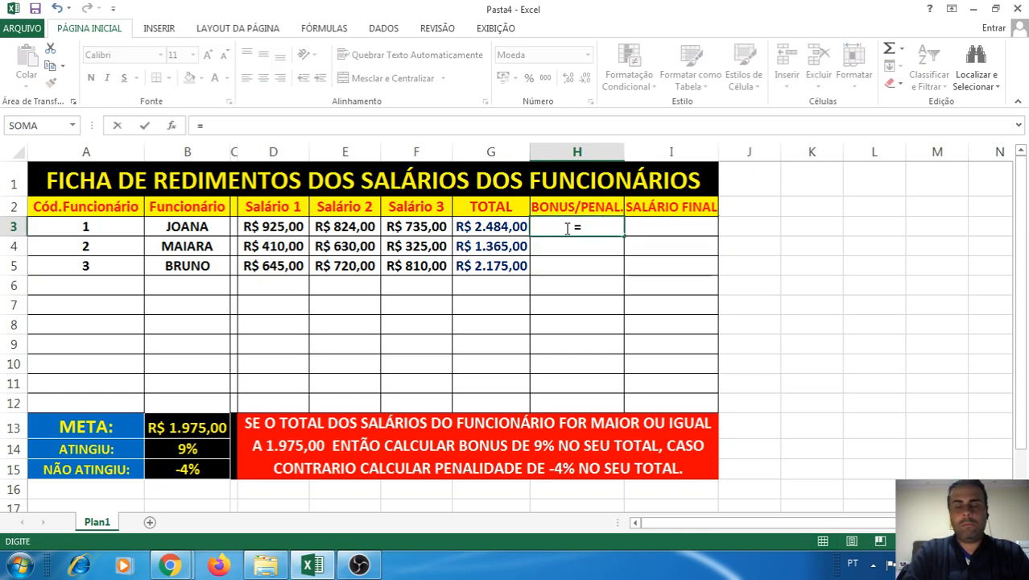
text(SE)
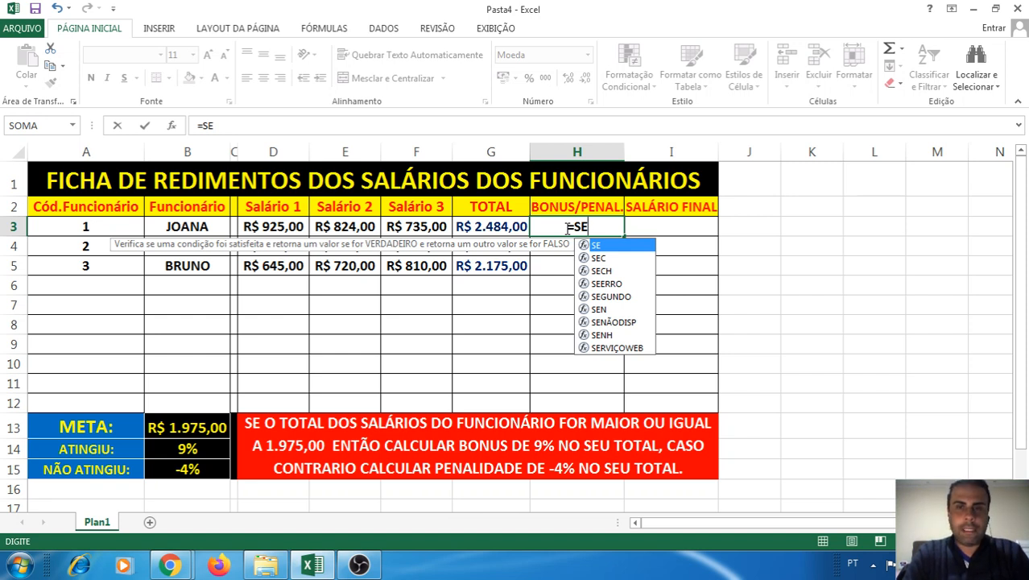
double_click(633, 246)
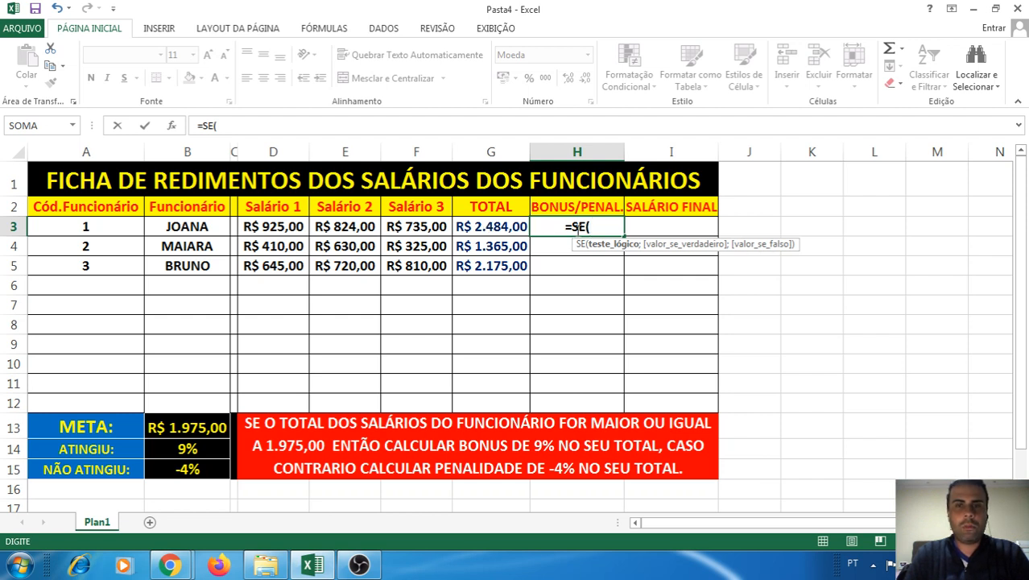
click(470, 230)
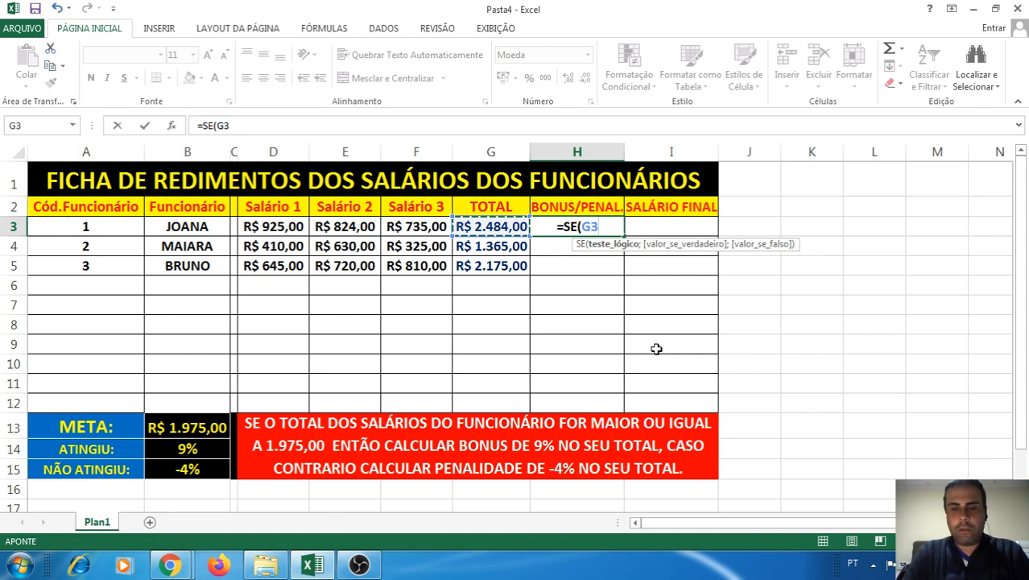
text(>)
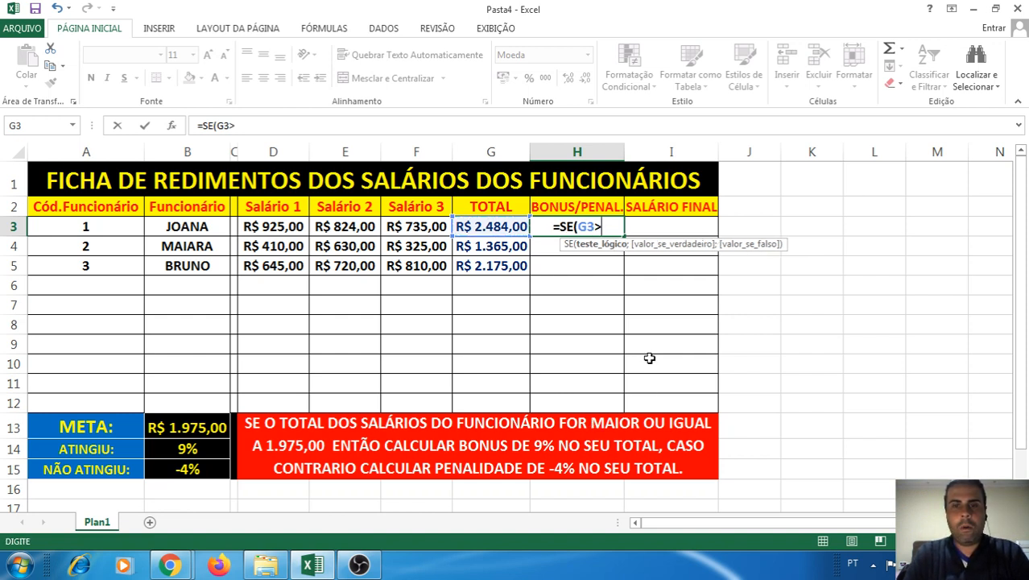
text(=)
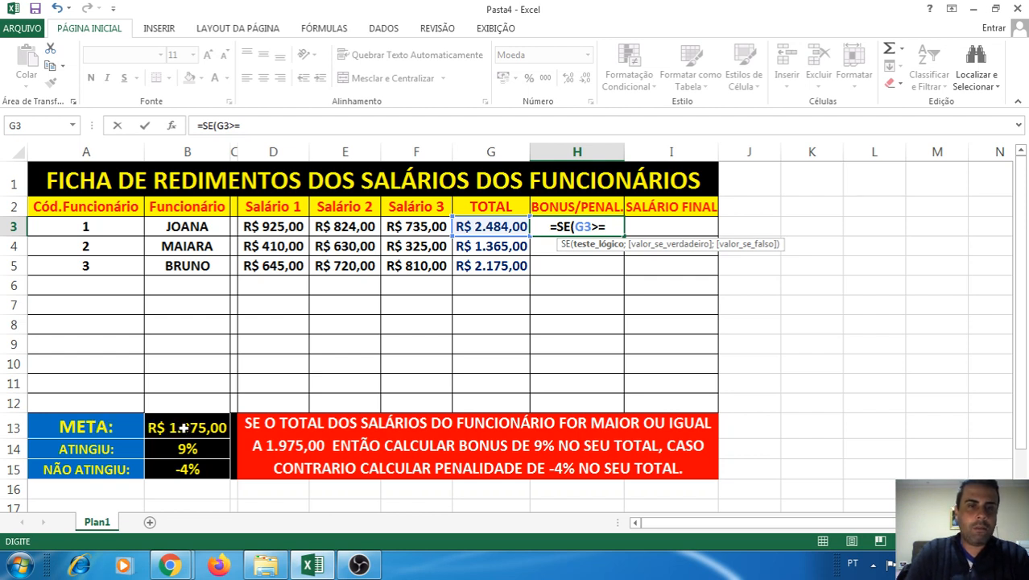
click(184, 427)
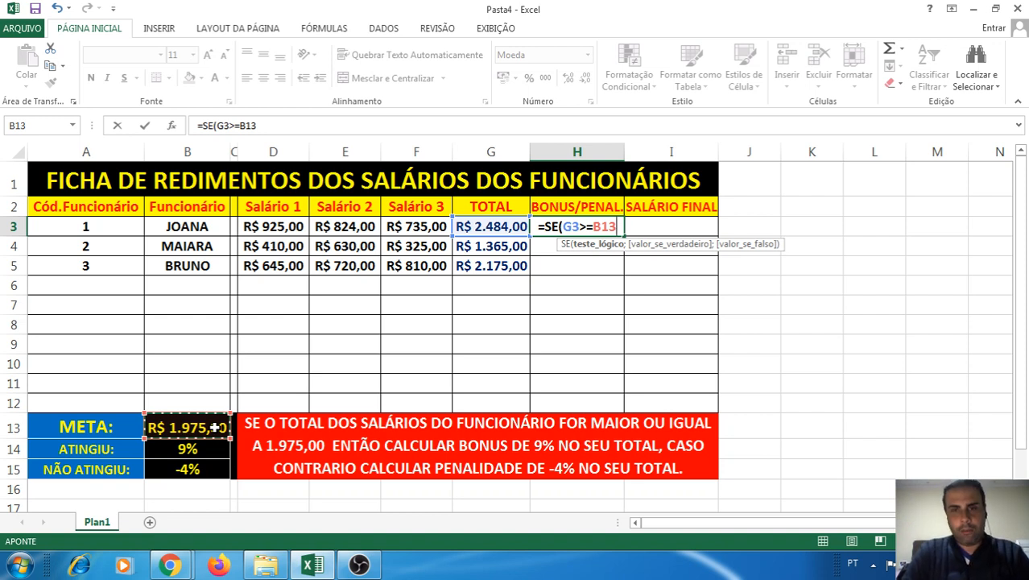
text(;)
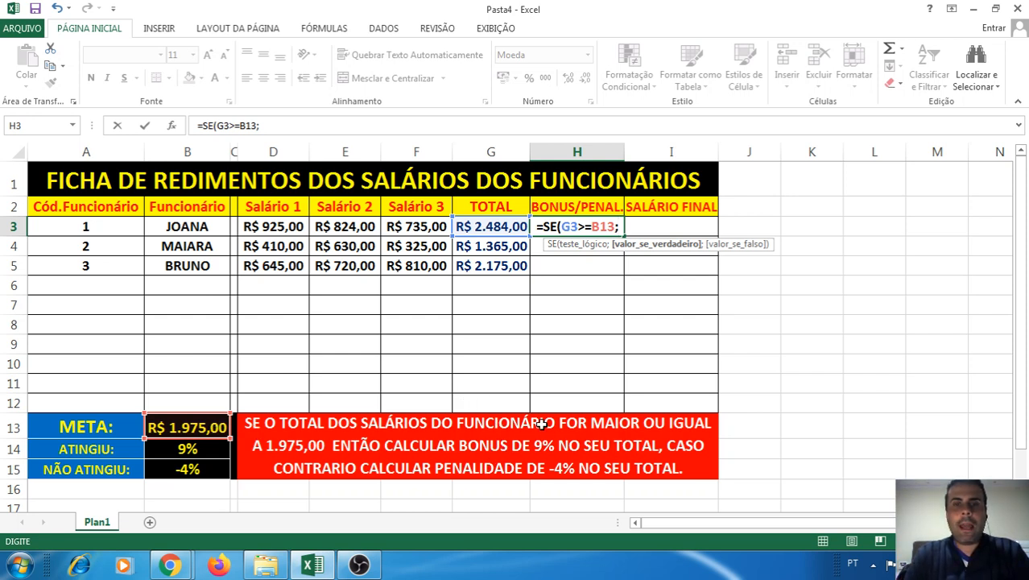
- Set the value-if-true argument of the H3 formula to B14*G3, the achieved rate times the total
click(182, 453)
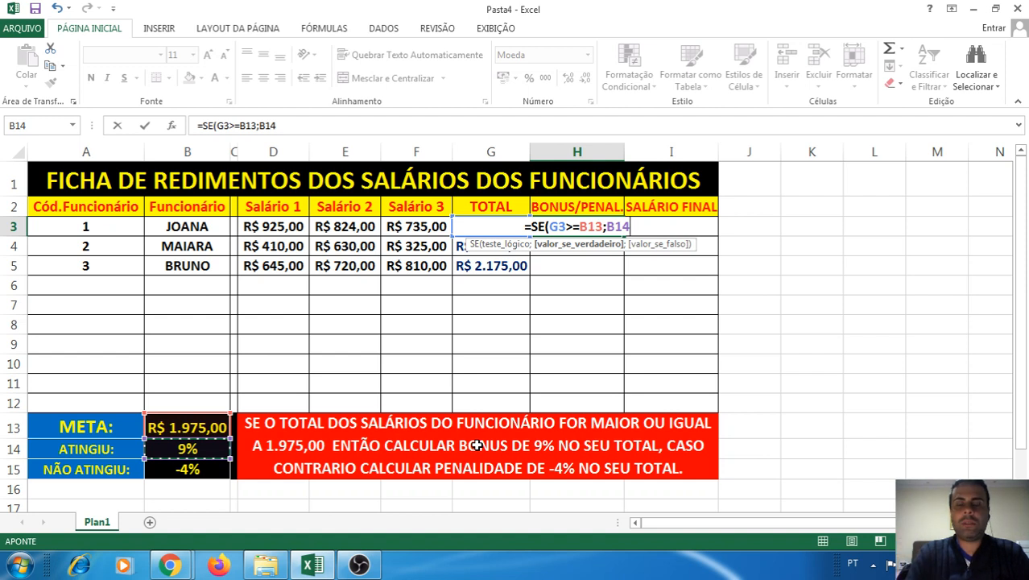
text(*)
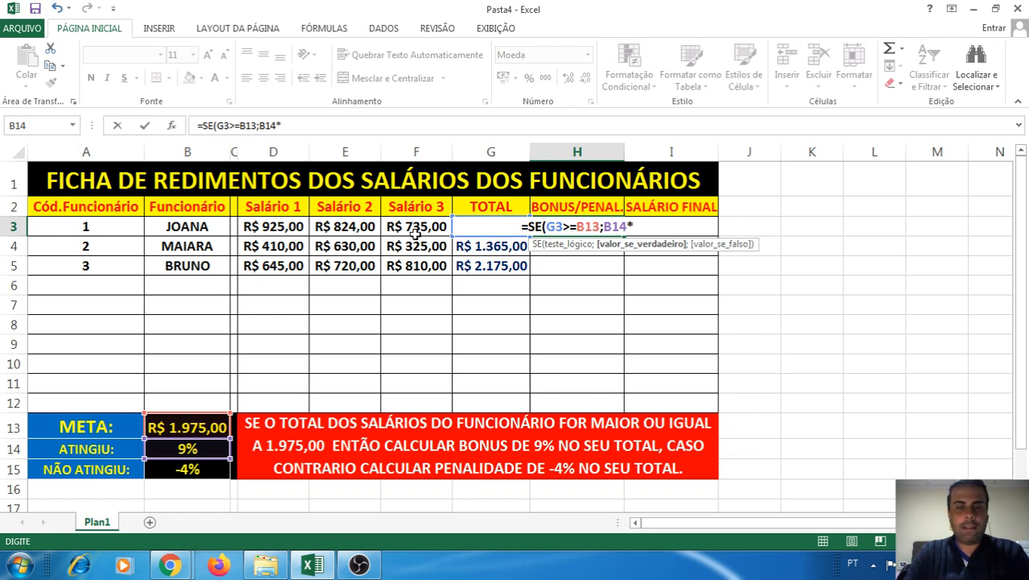
text(G3)
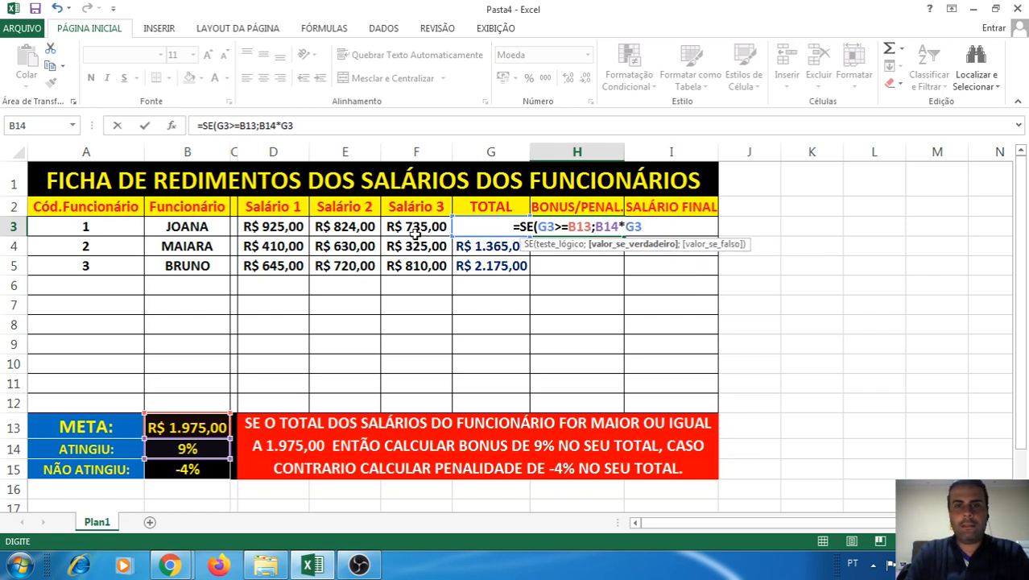
click(621, 227)
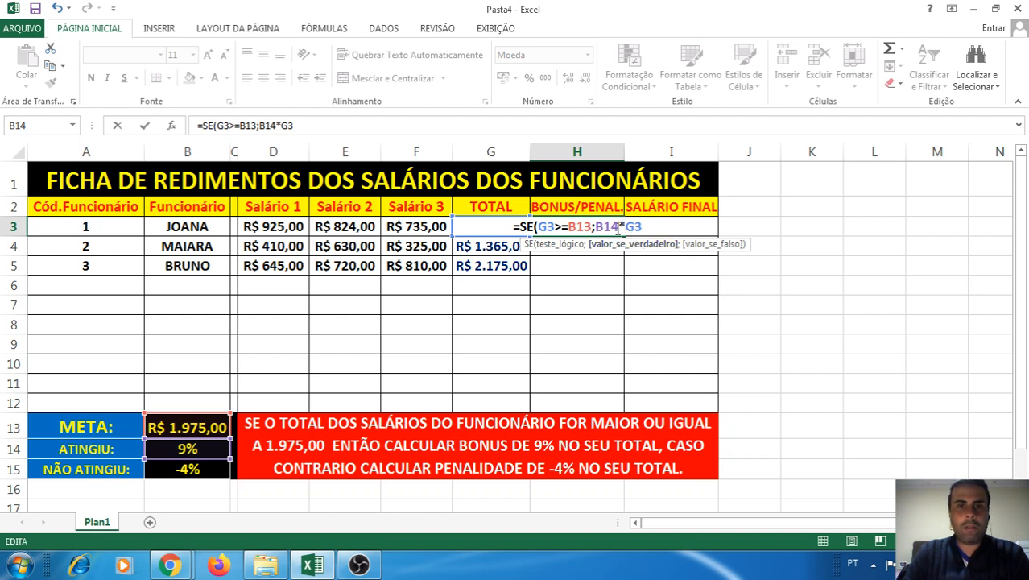
drag(618, 228, 595, 228)
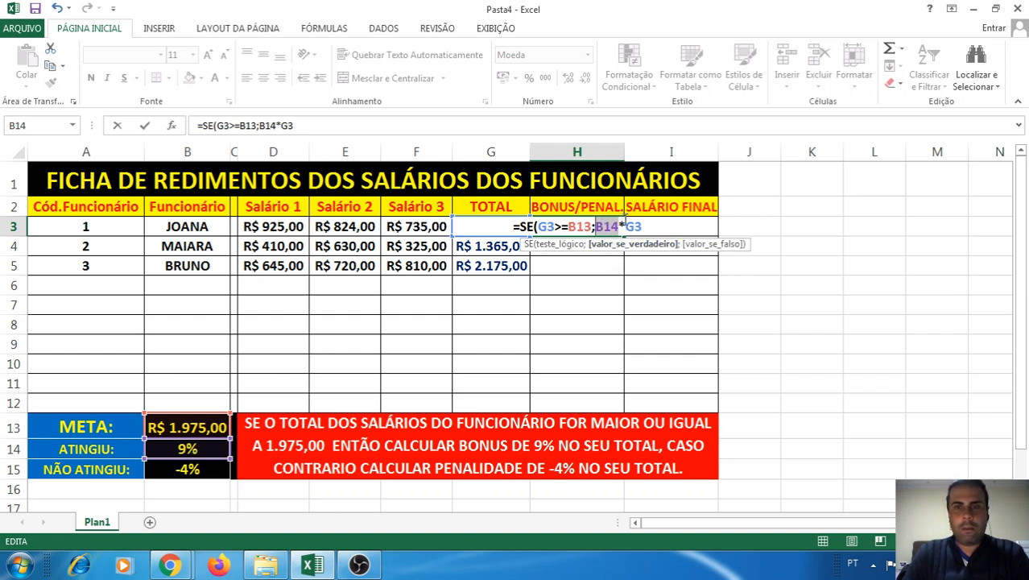
click(623, 220)
drag(625, 228, 644, 227)
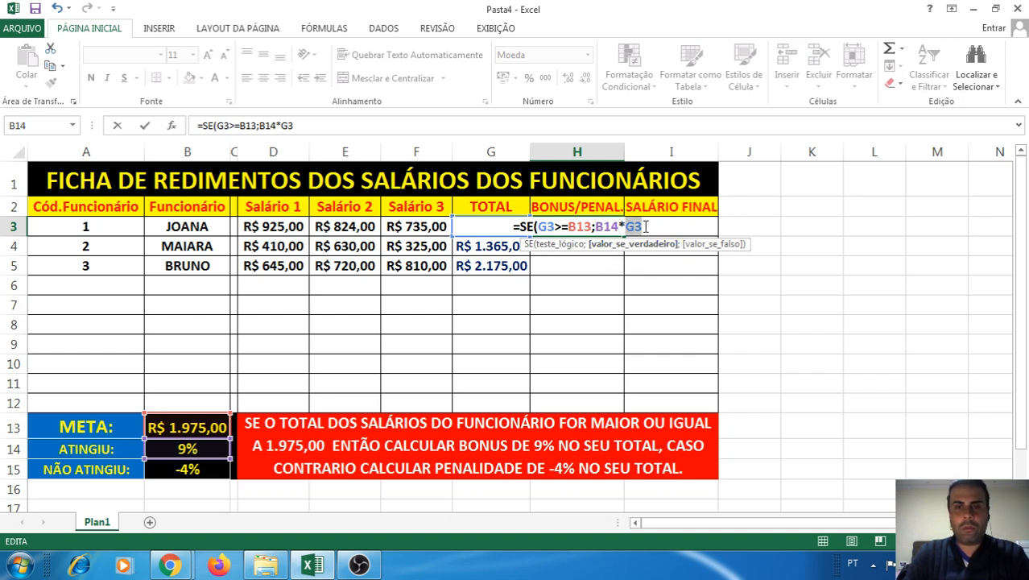
click(644, 228)
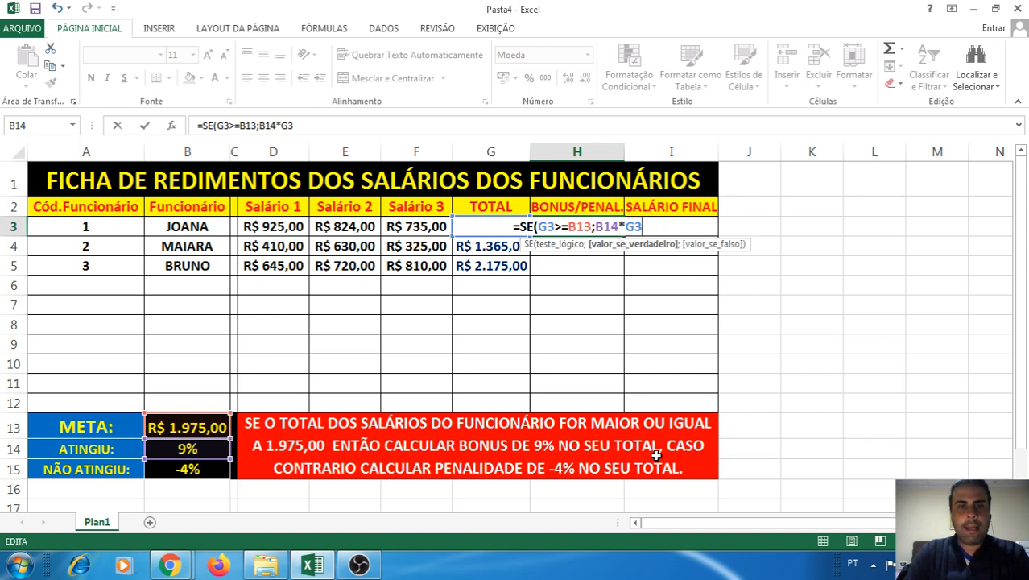
- Add B15*G3 as the value-if-false argument and enter the completed formula in H3
text(;)
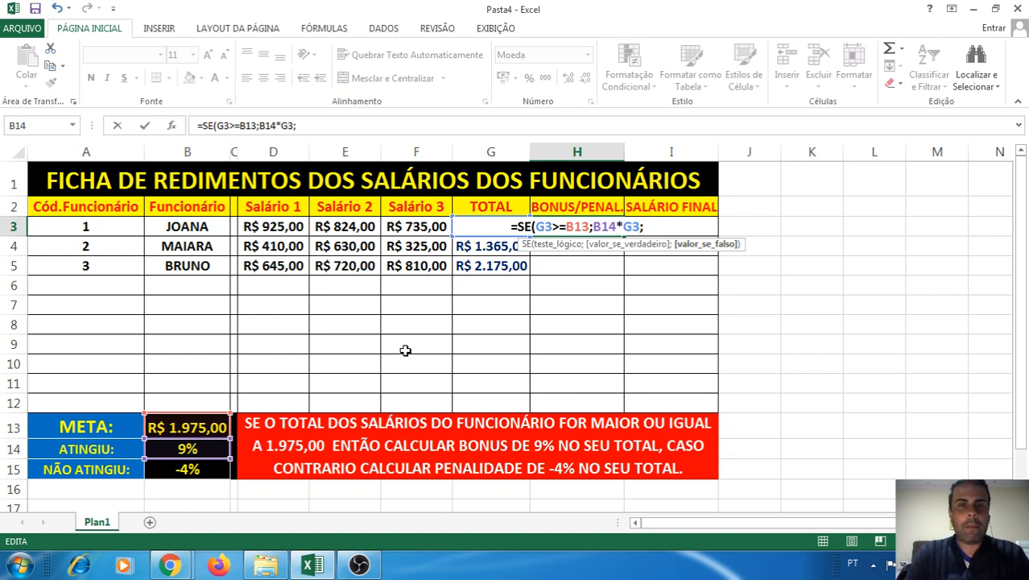
click(173, 467)
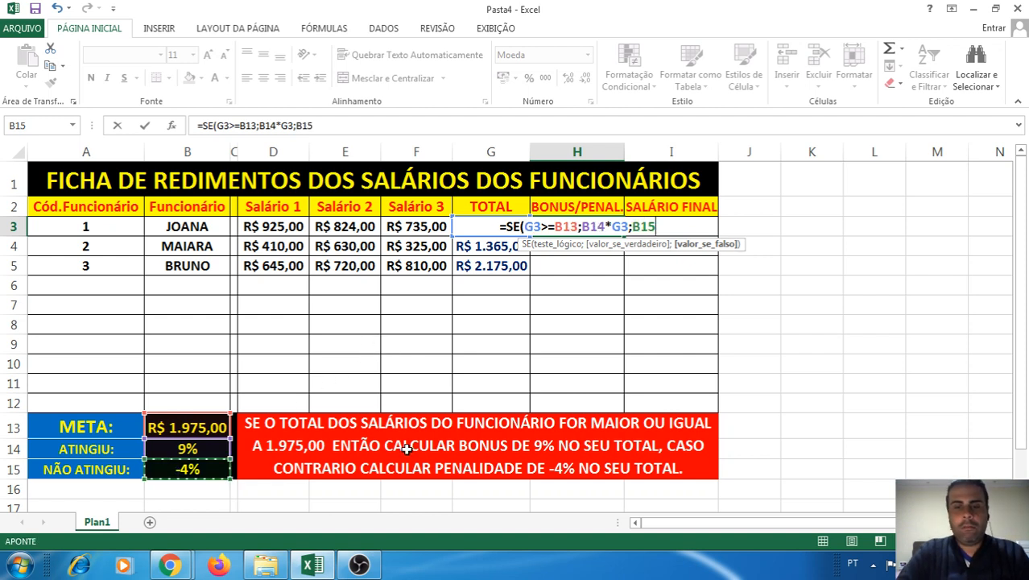
text(*)
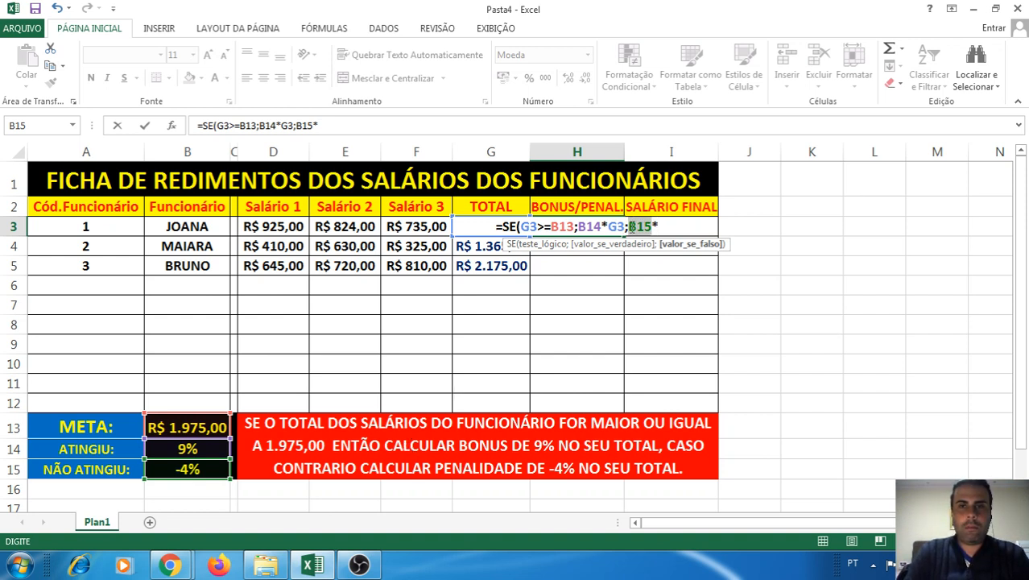
click(659, 227)
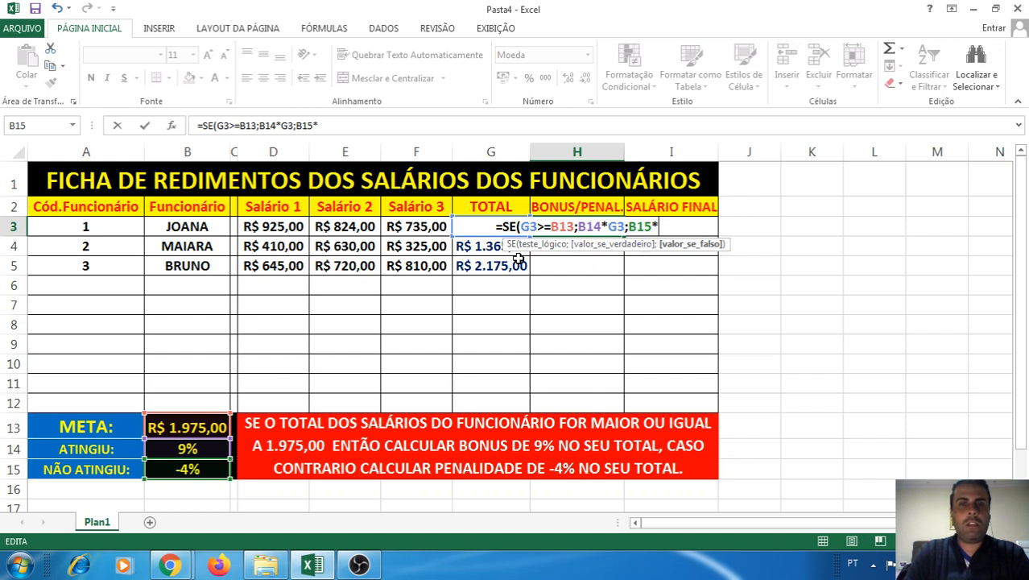
text(G)
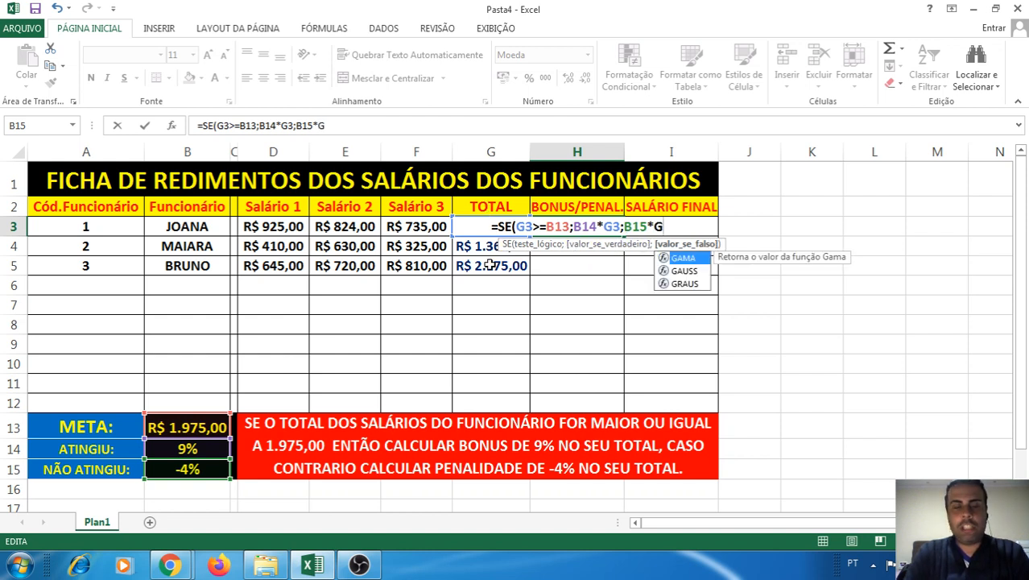
text(3)
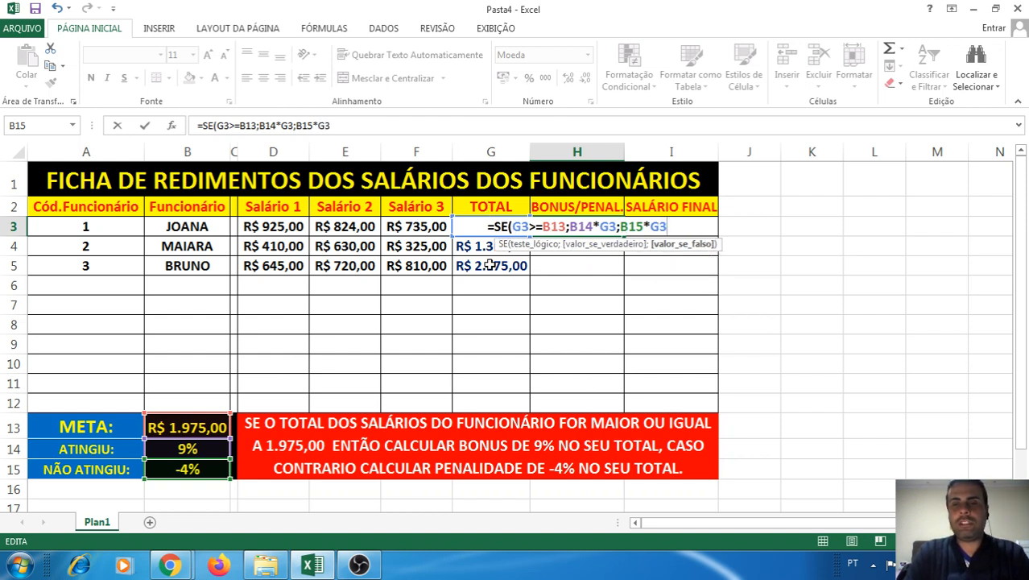
key(Return)
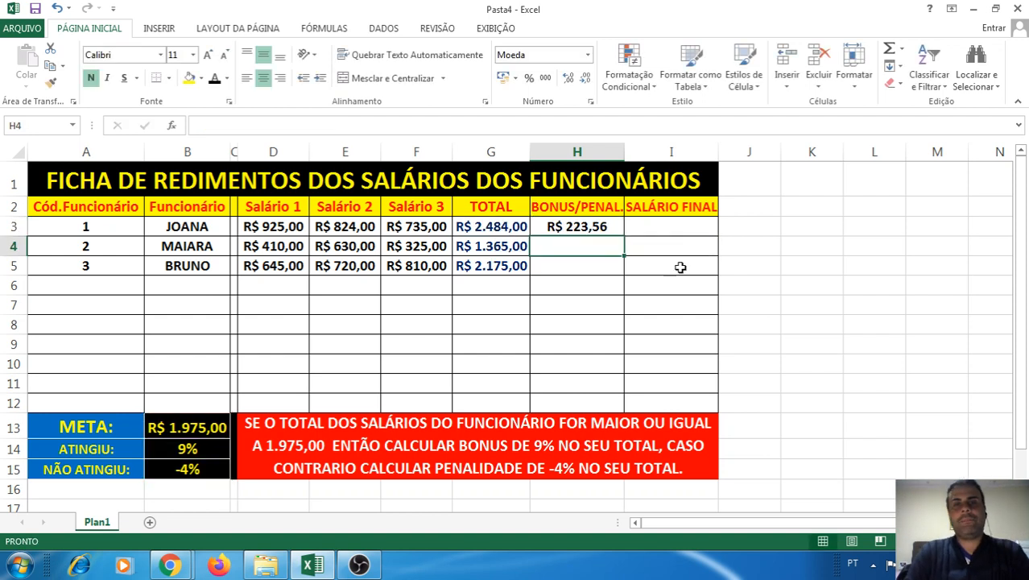
- Change the font color of the first employee's bonus in H3 to the standard blue
click(556, 229)
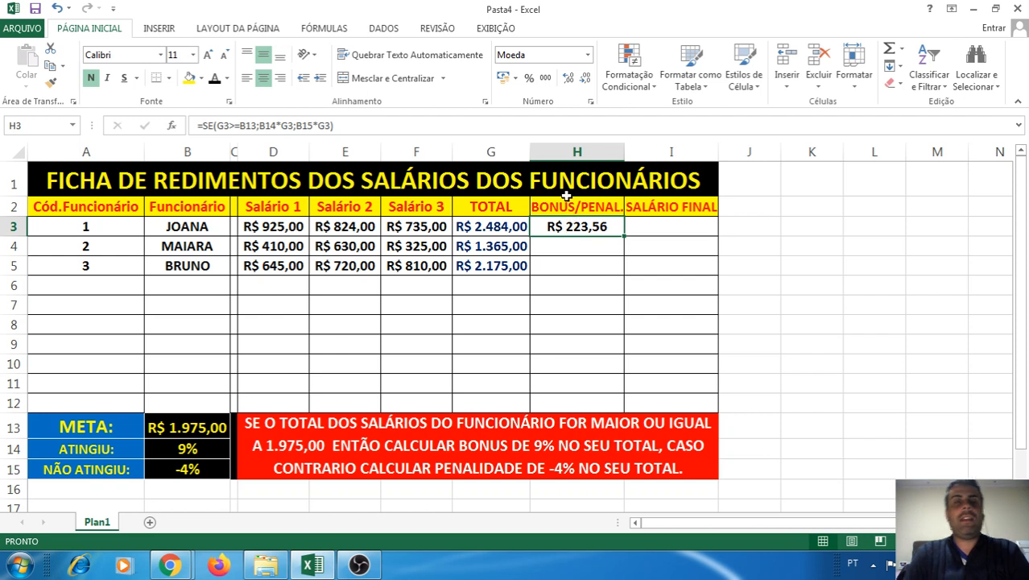
click(229, 82)
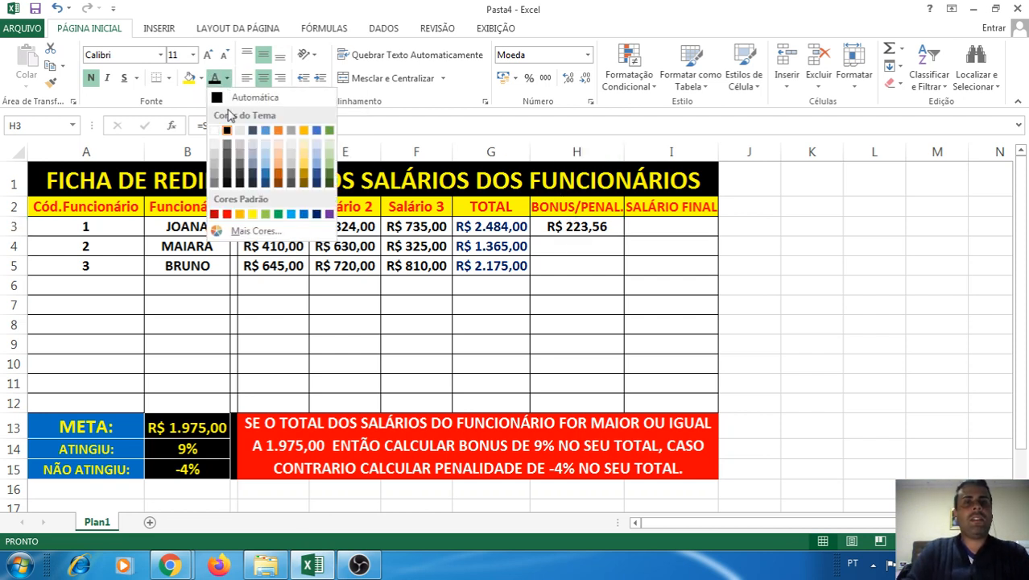
click(302, 212)
click(590, 242)
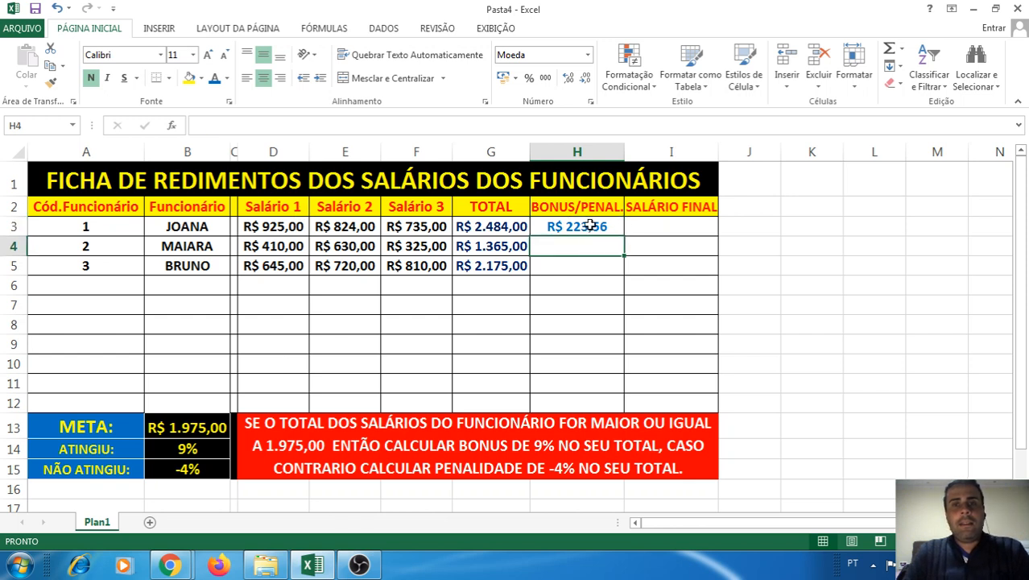
click(590, 225)
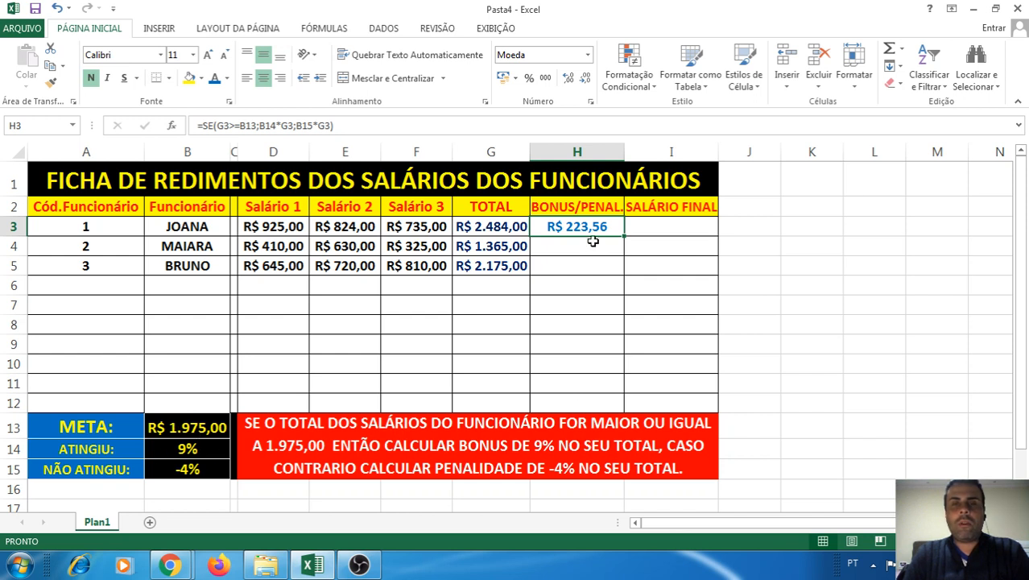
click(488, 228)
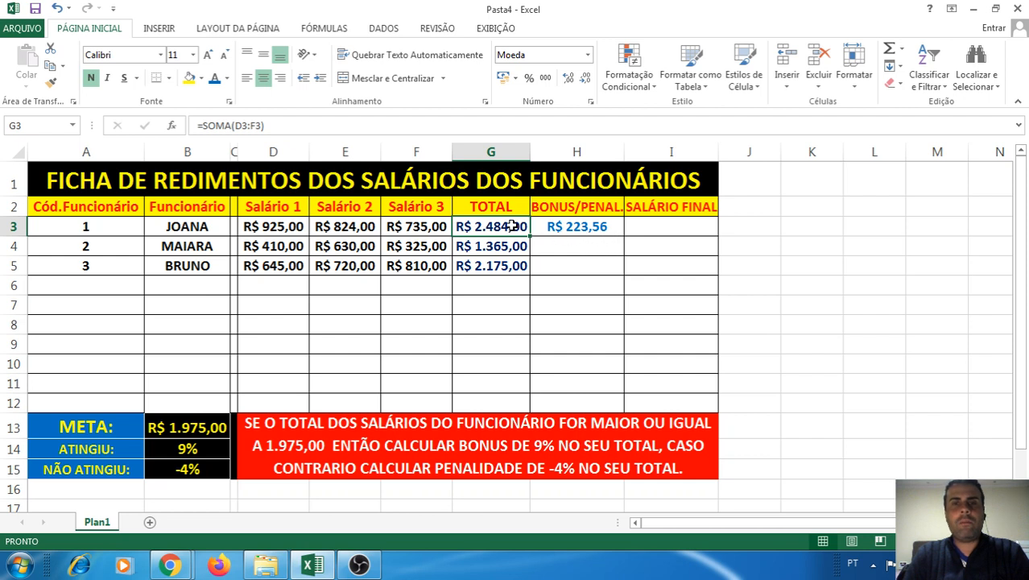
click(577, 249)
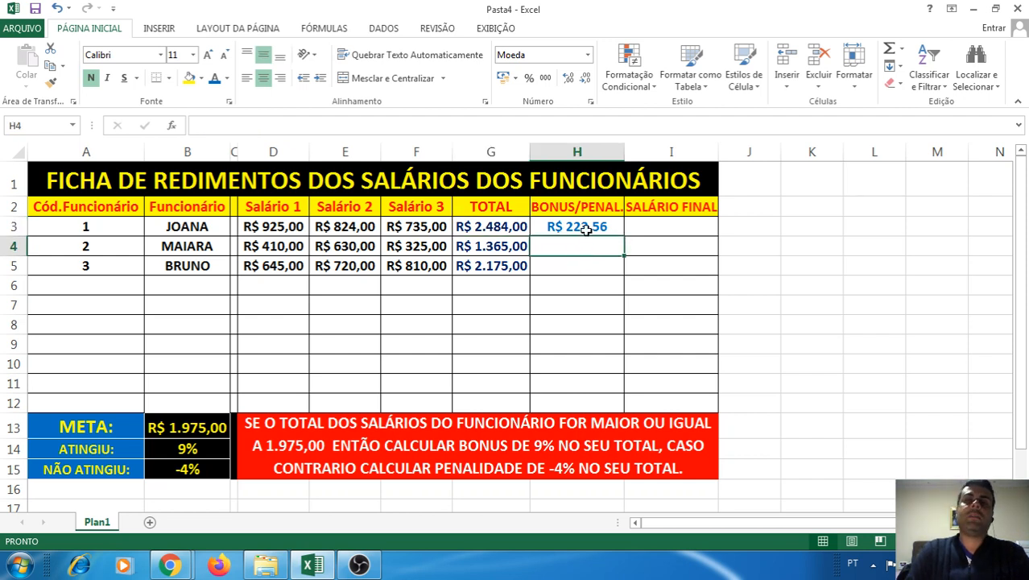
click(585, 228)
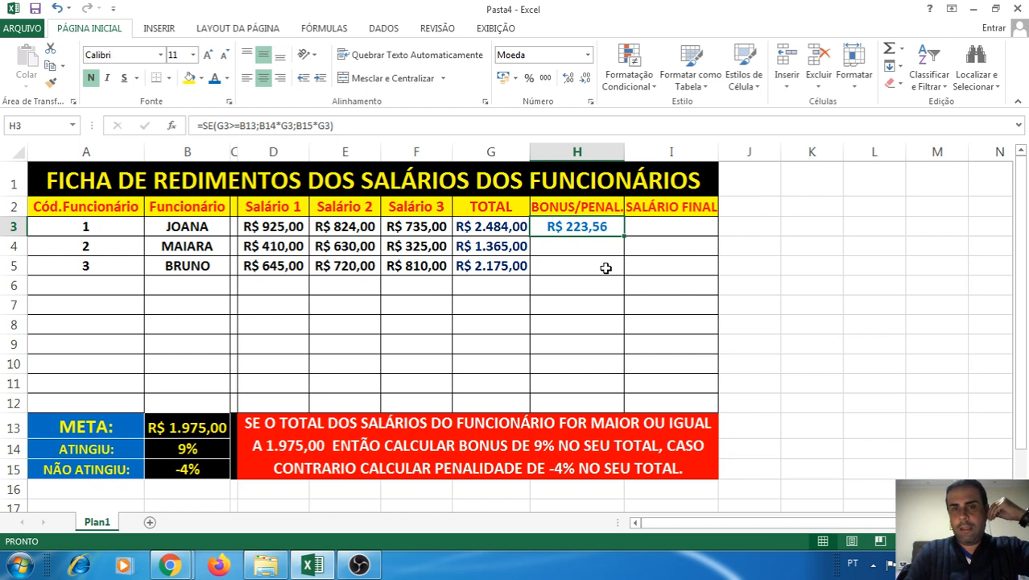
click(555, 247)
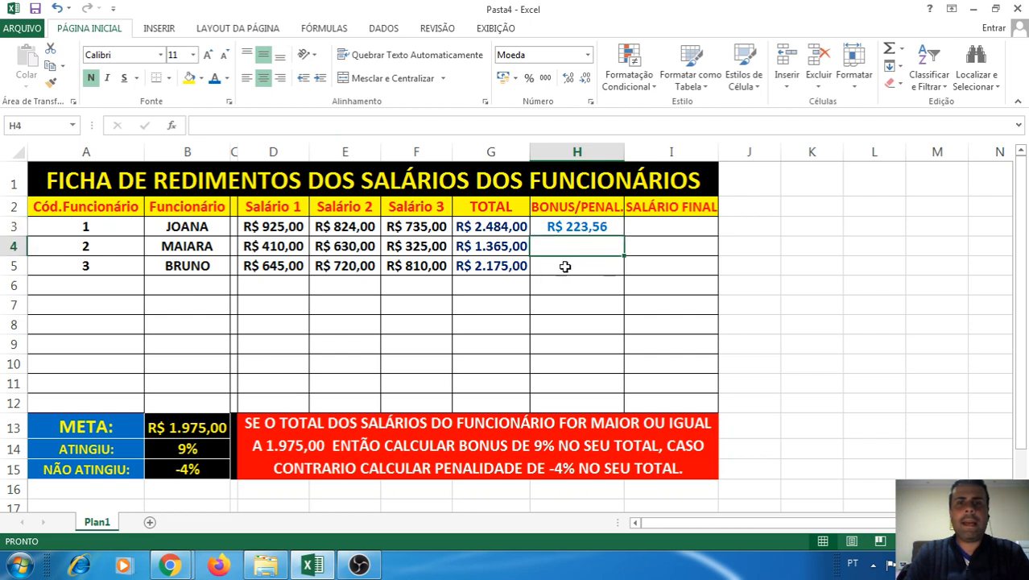
- Begin an SE formula in H5 with the logical test G5>=B13, comparing the third employee's total with the target
double_click(551, 265)
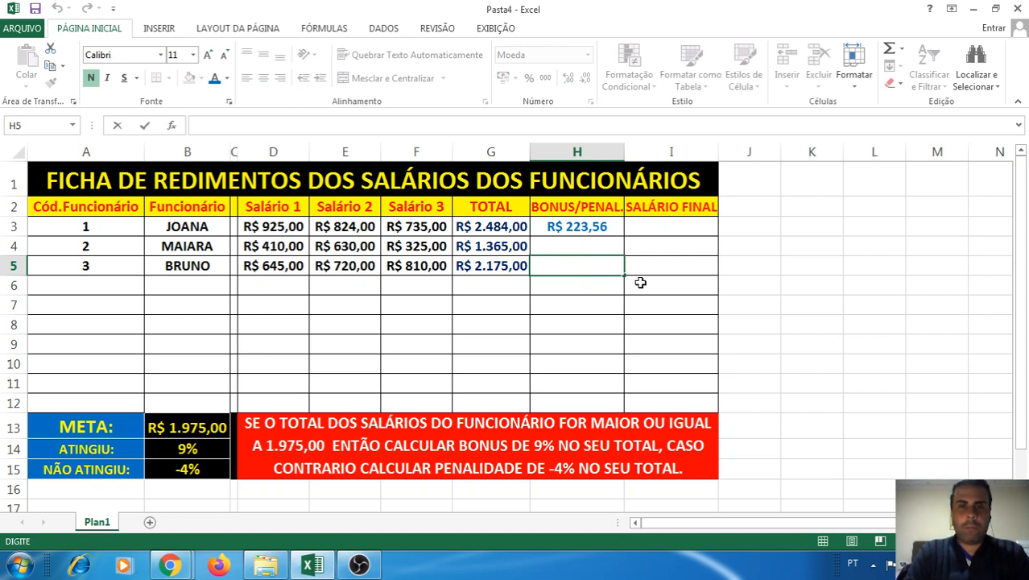
text(=SE)
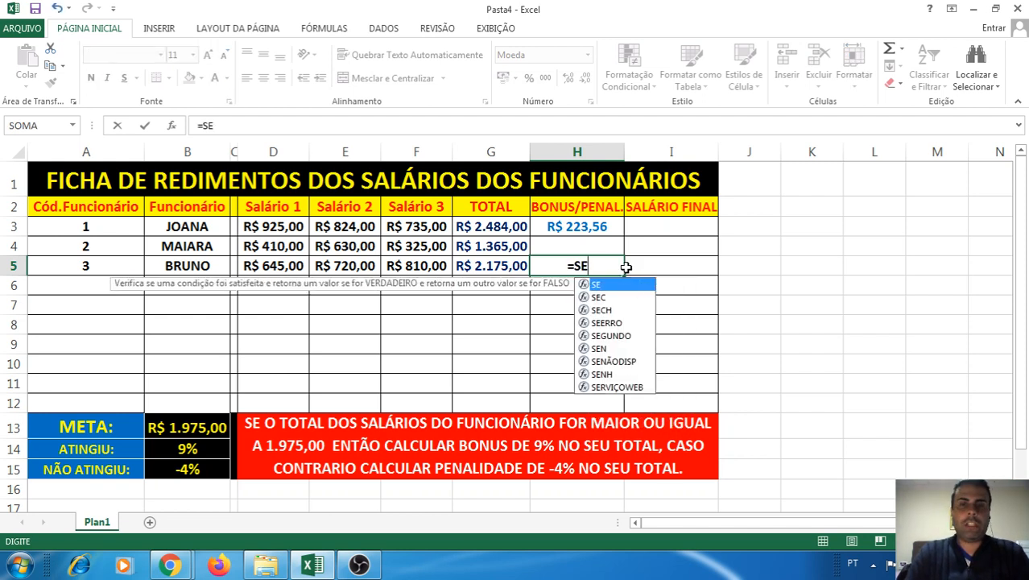
text(()
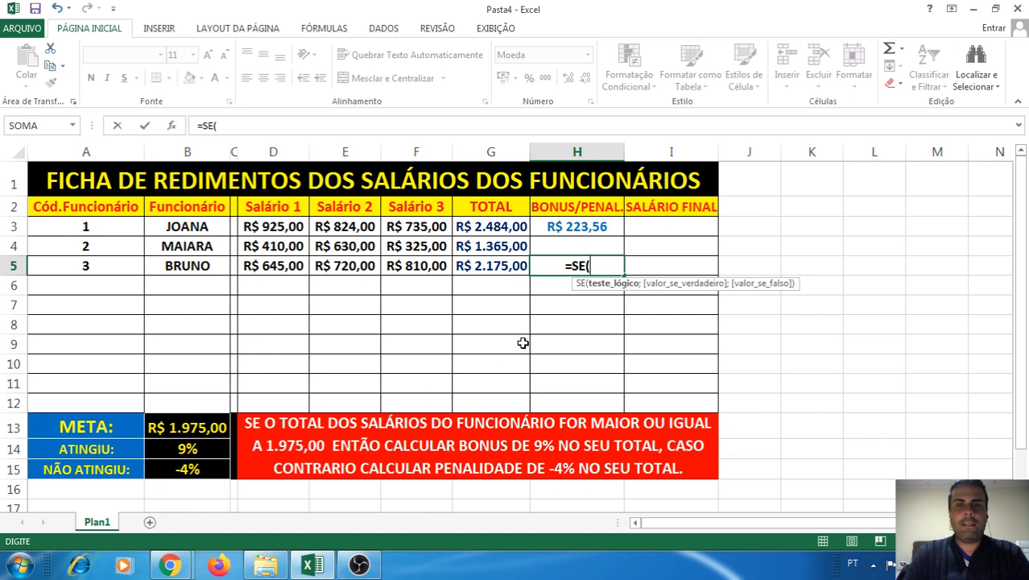
click(485, 265)
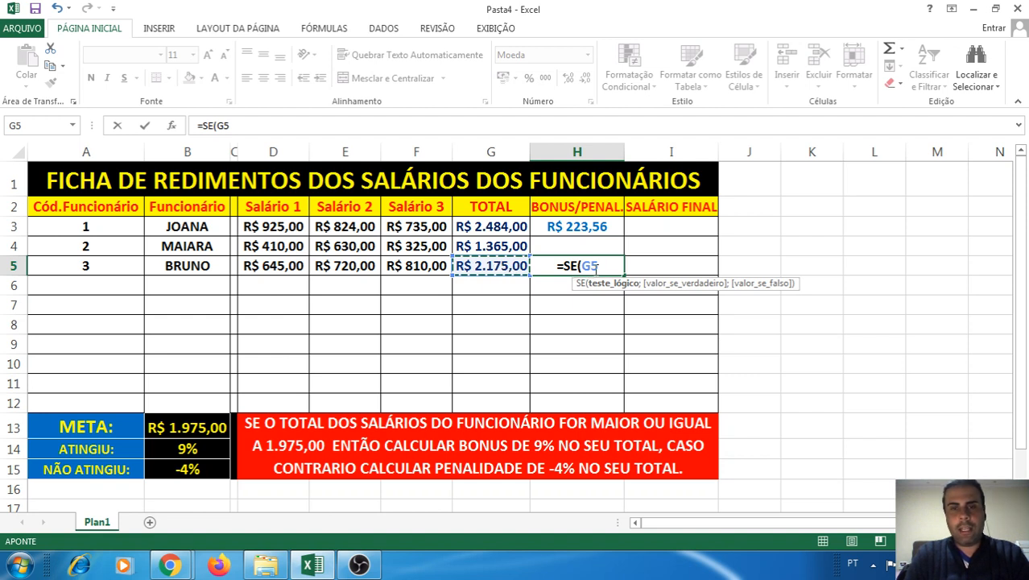
double_click(596, 267)
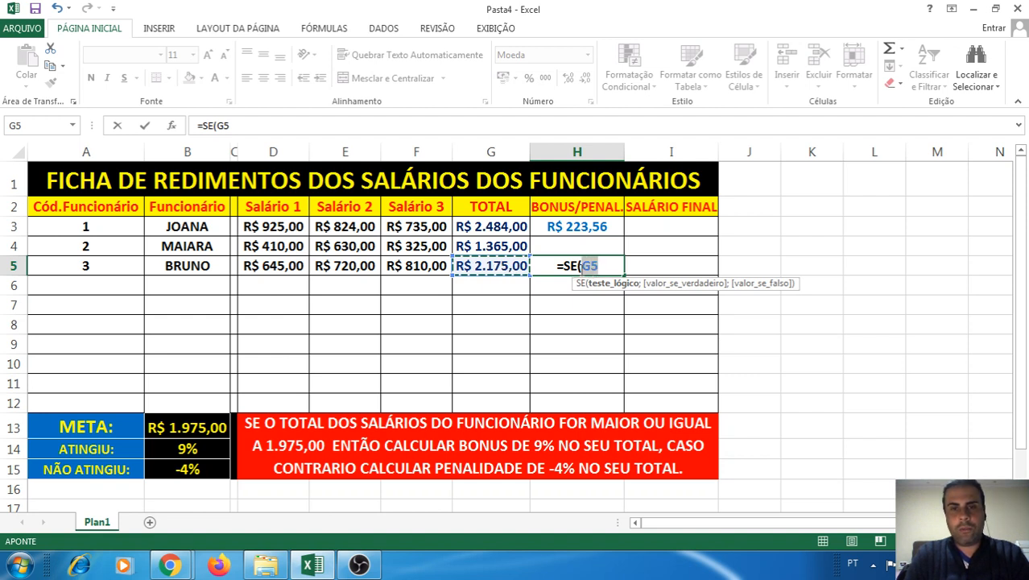
click(610, 266)
text(>)
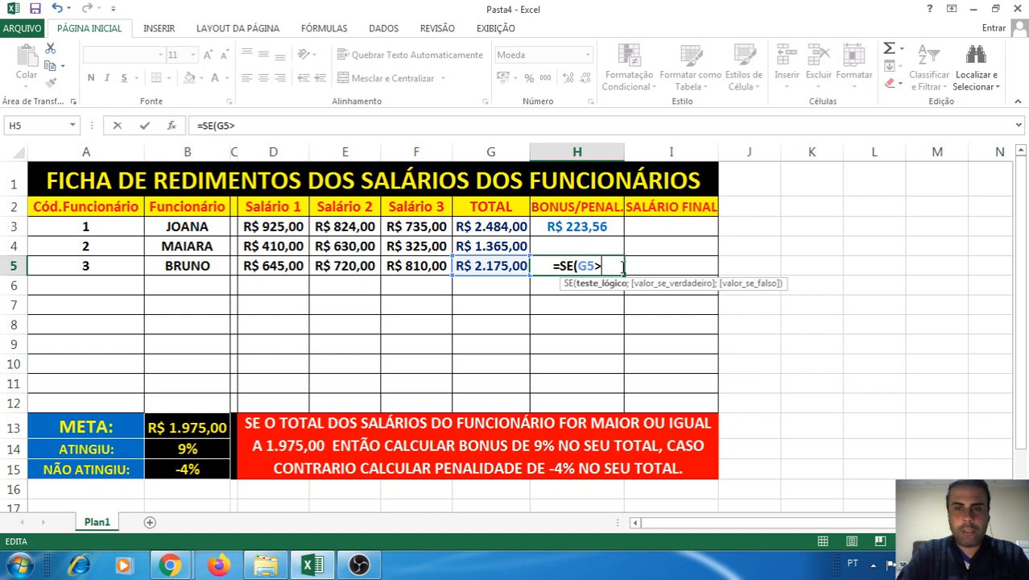
text(=)
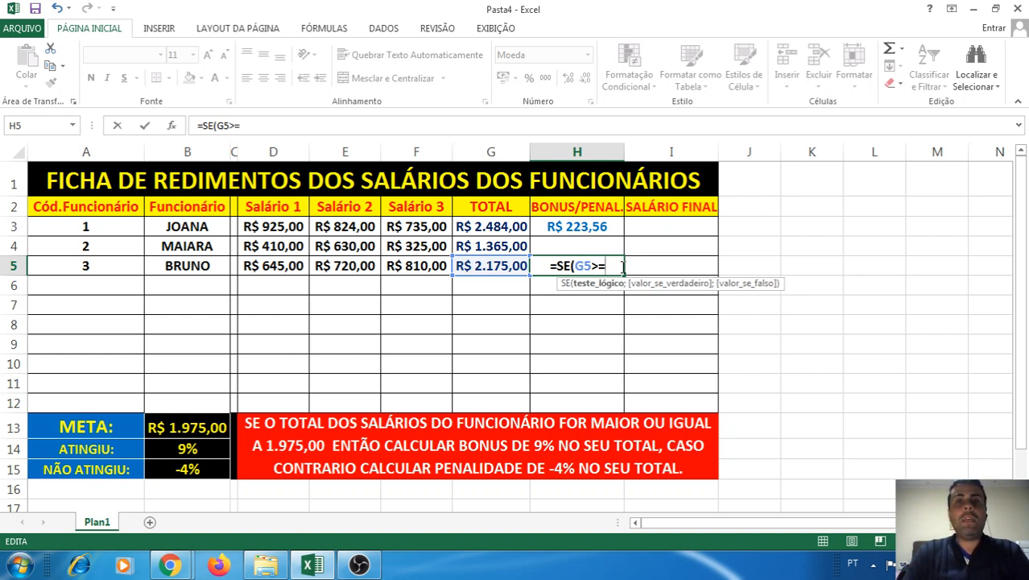
click(196, 433)
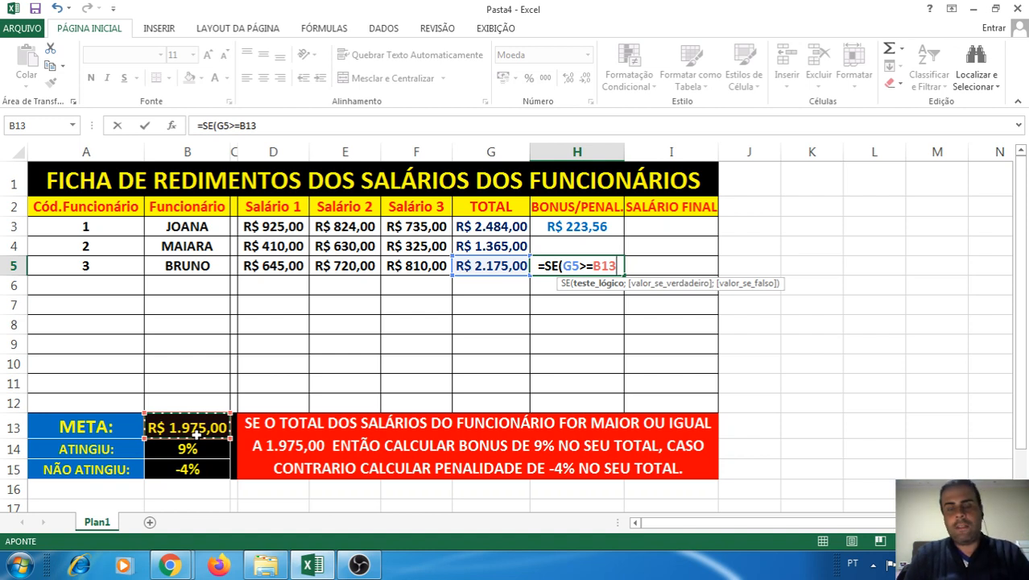
- Set the value-if-true argument of the H5 formula to B14*G5, the achieved rate times the total
text(;)
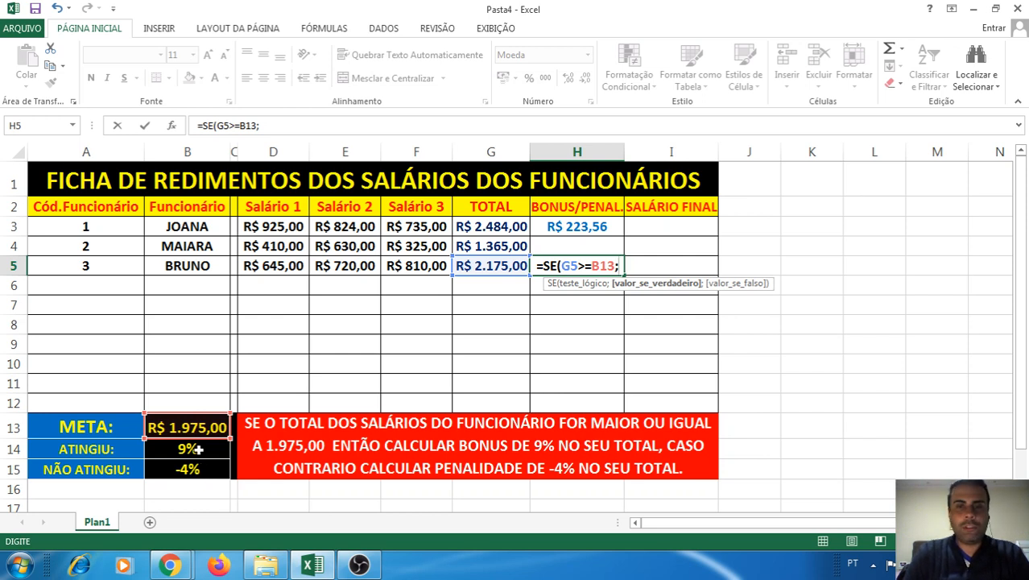
click(197, 449)
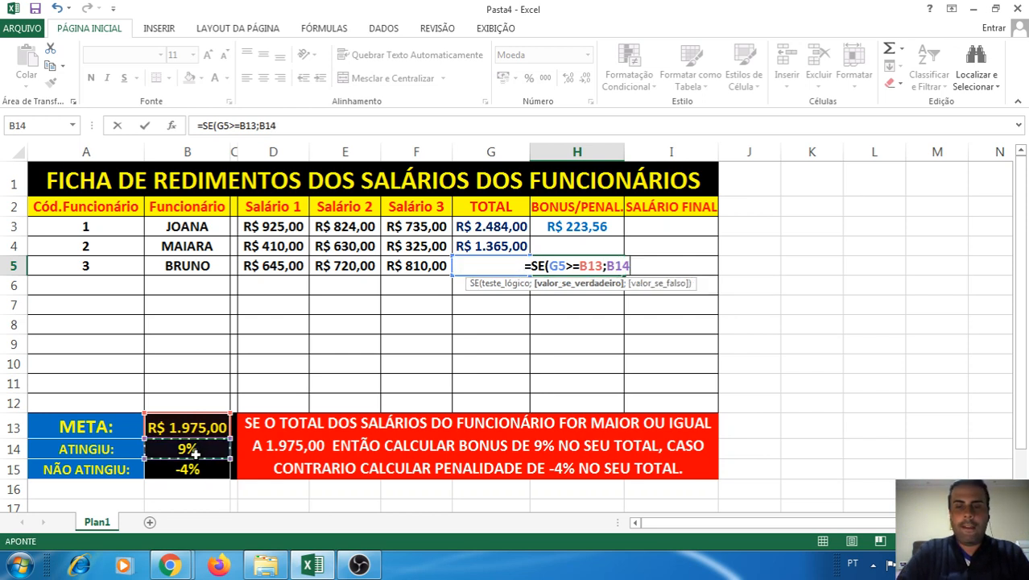
text(*)
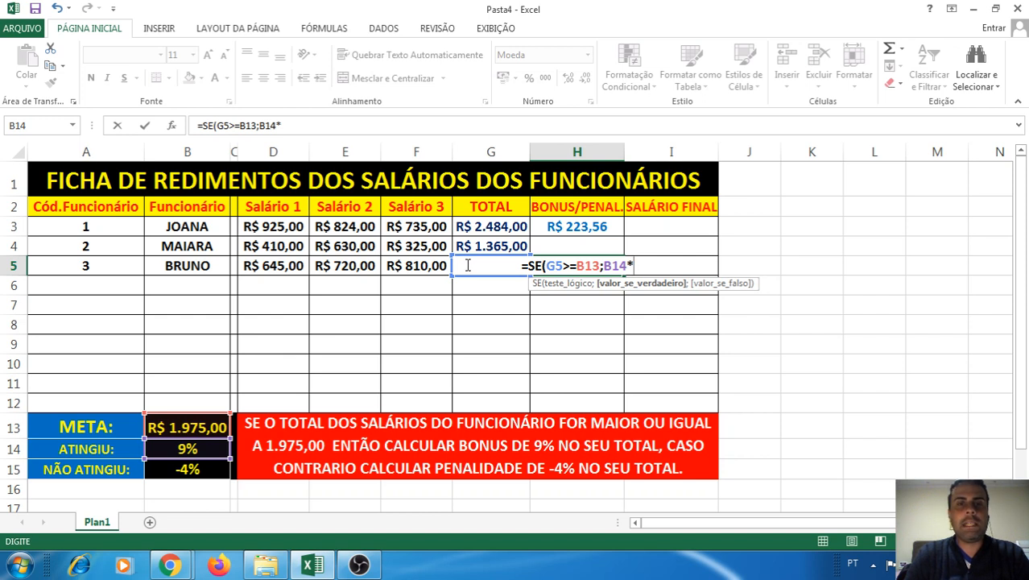
text(G)
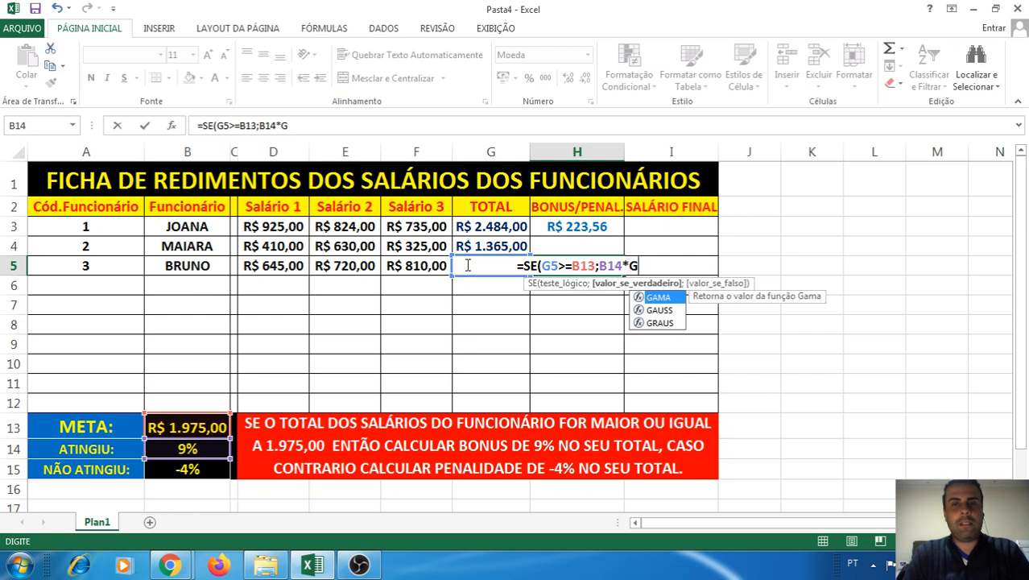
text(5)
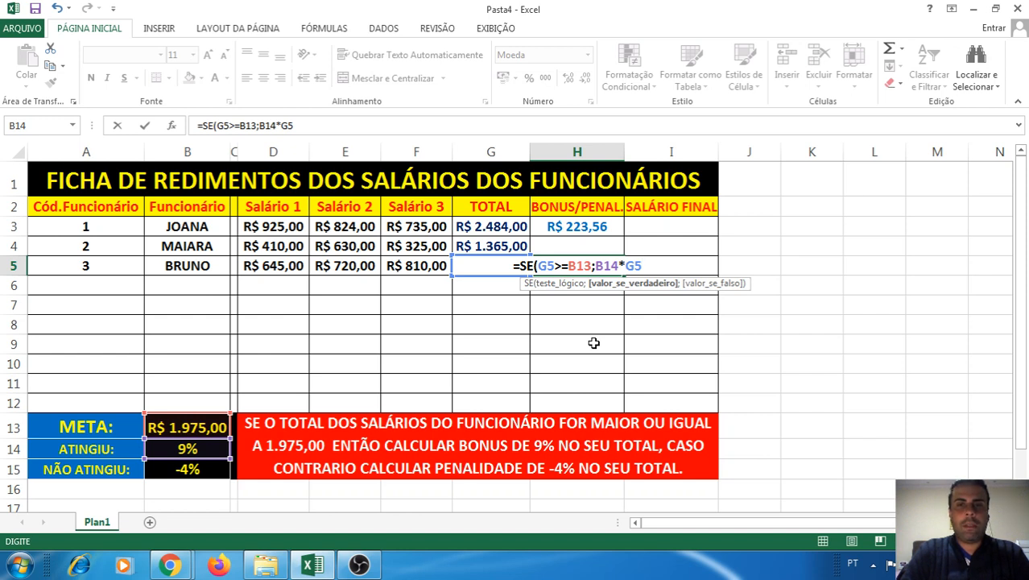
- Add B15*G5 as the value-if-false argument and enter the completed formula in H5
text(;)
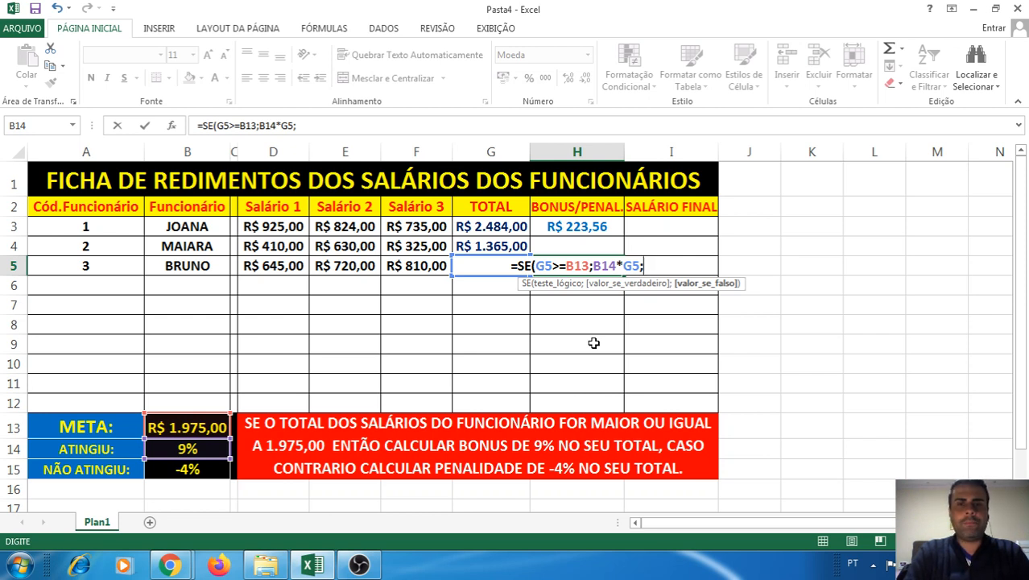
click(186, 470)
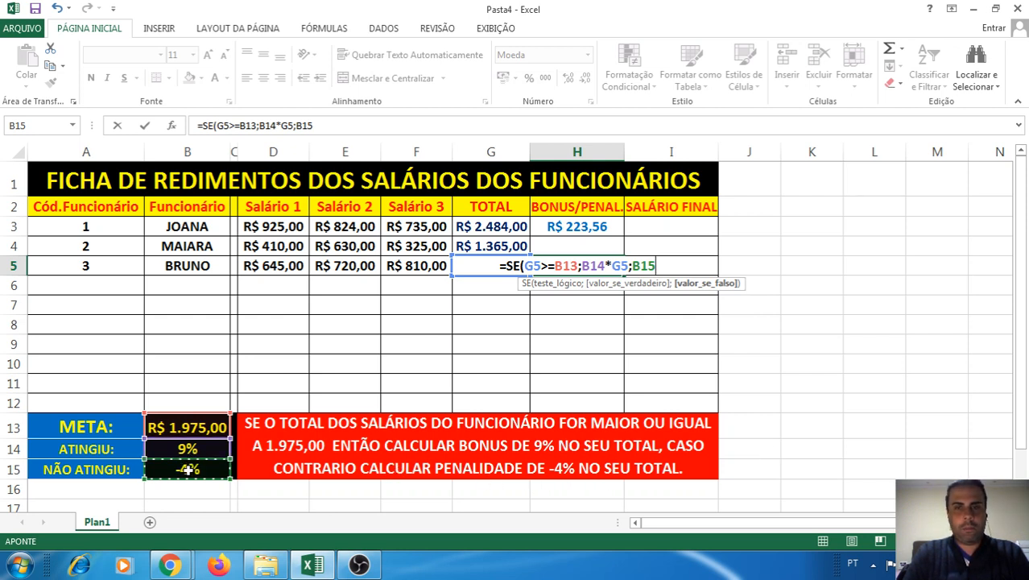
text(*)
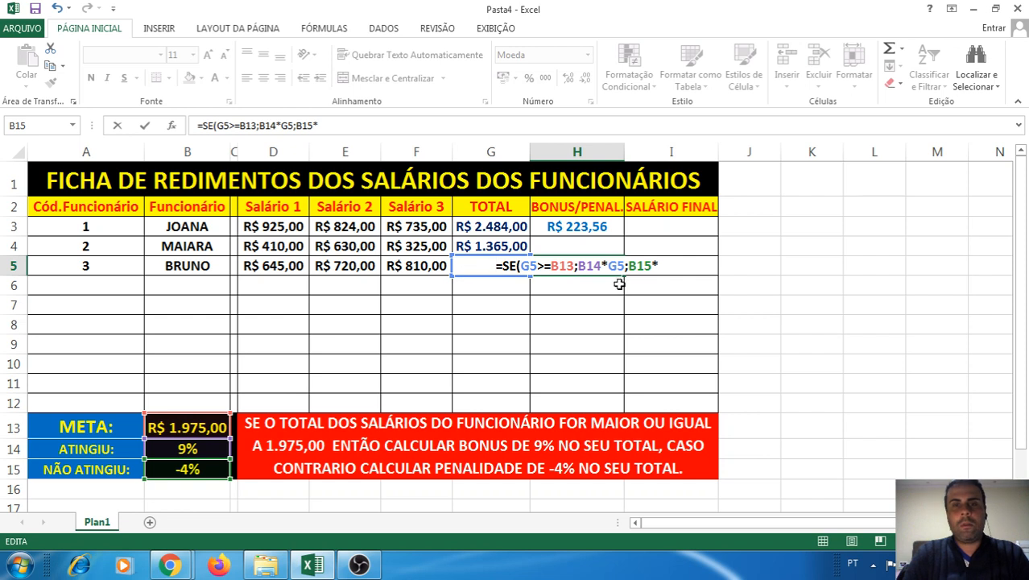
click(669, 268)
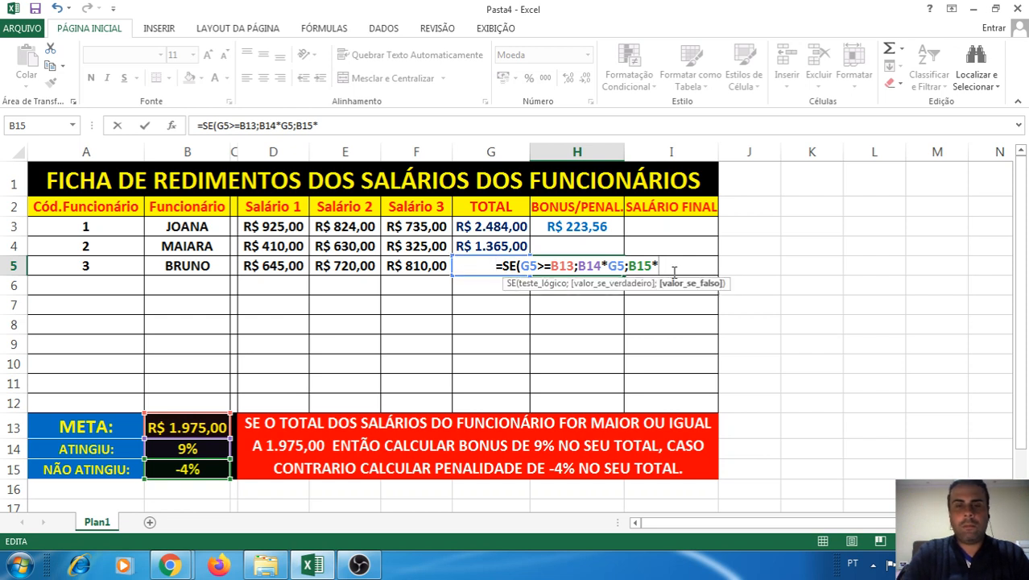
text(g)
key(BackSpace)
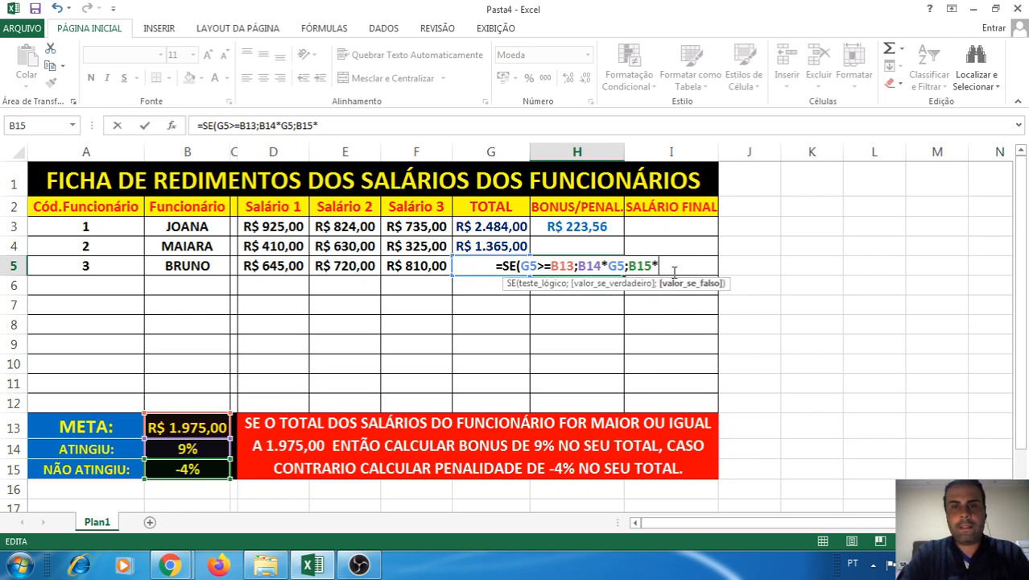
text(G)
key(BackSpace)
text(G5)
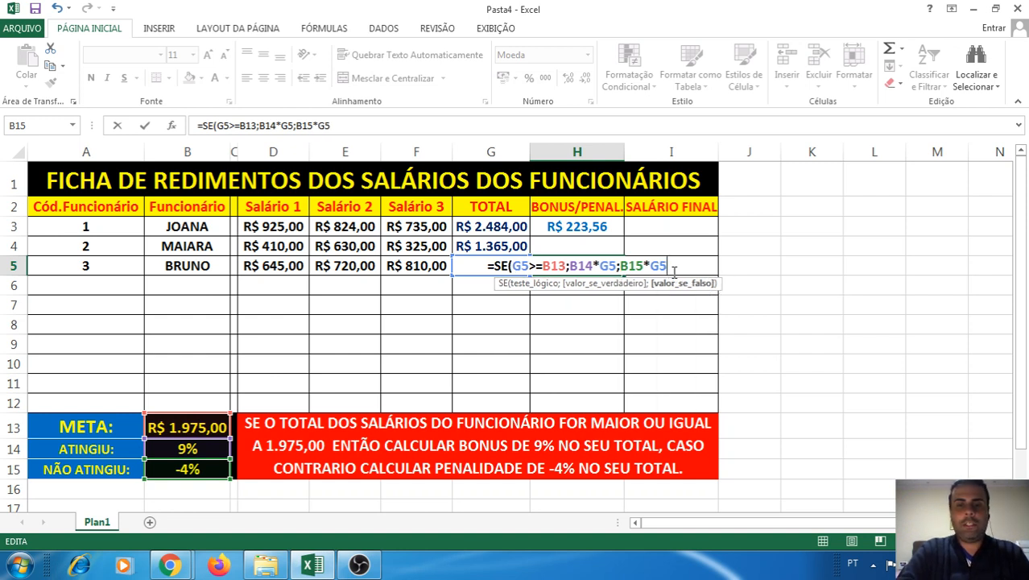
text())
key(Return)
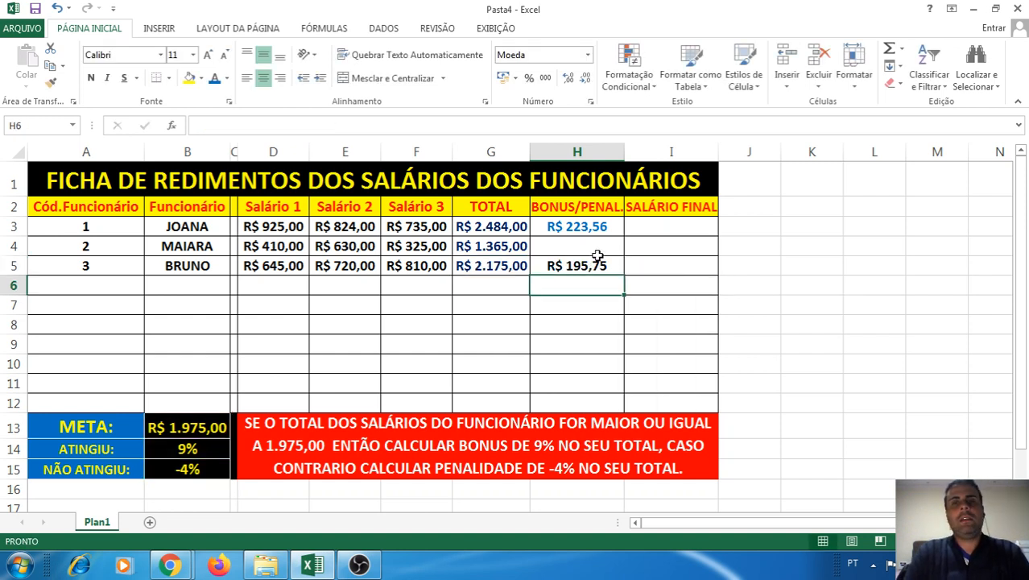
- Change the font color of the third employee's bonus in H5 to the same blue as H3
click(597, 262)
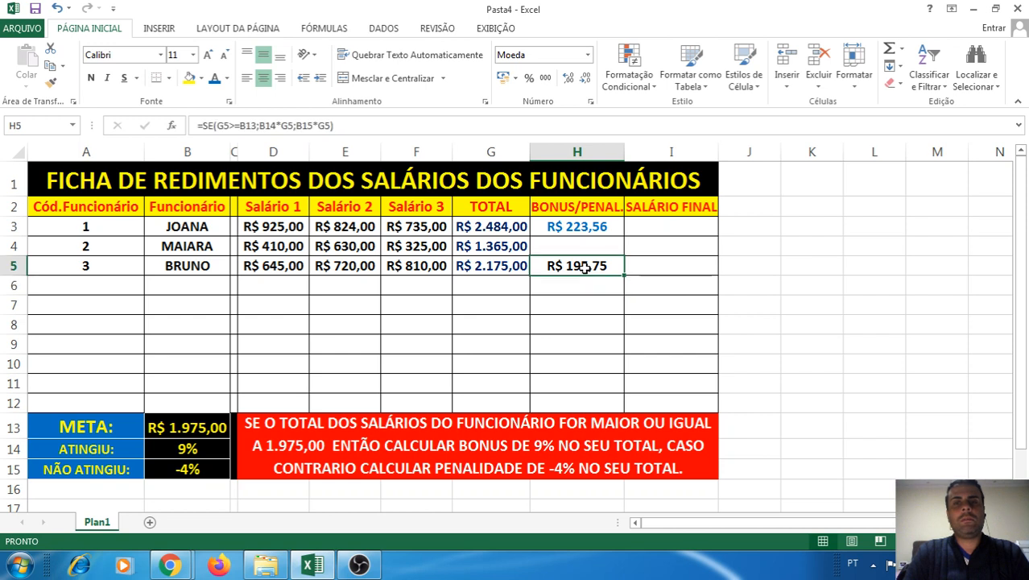
click(214, 78)
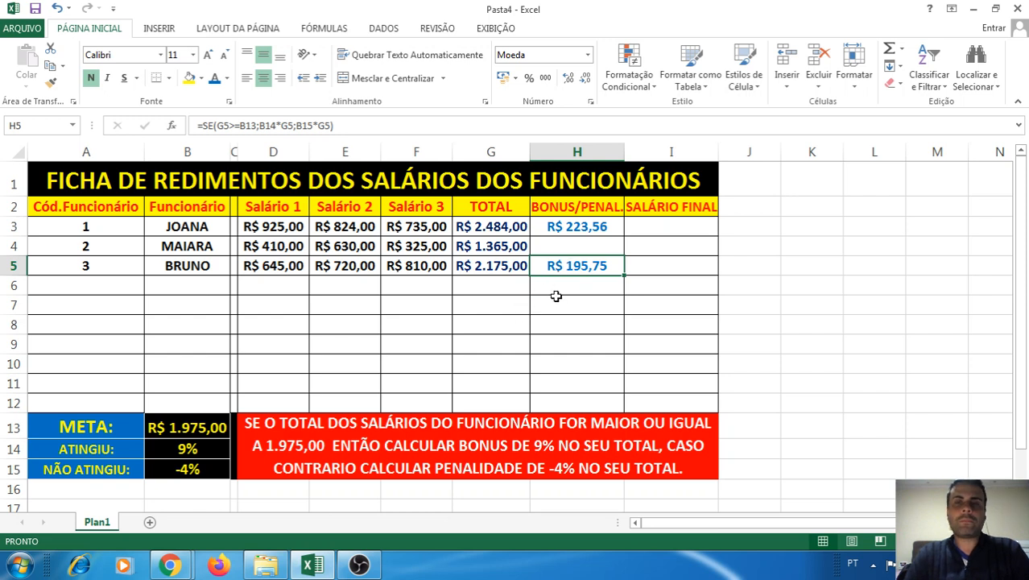
click(557, 245)
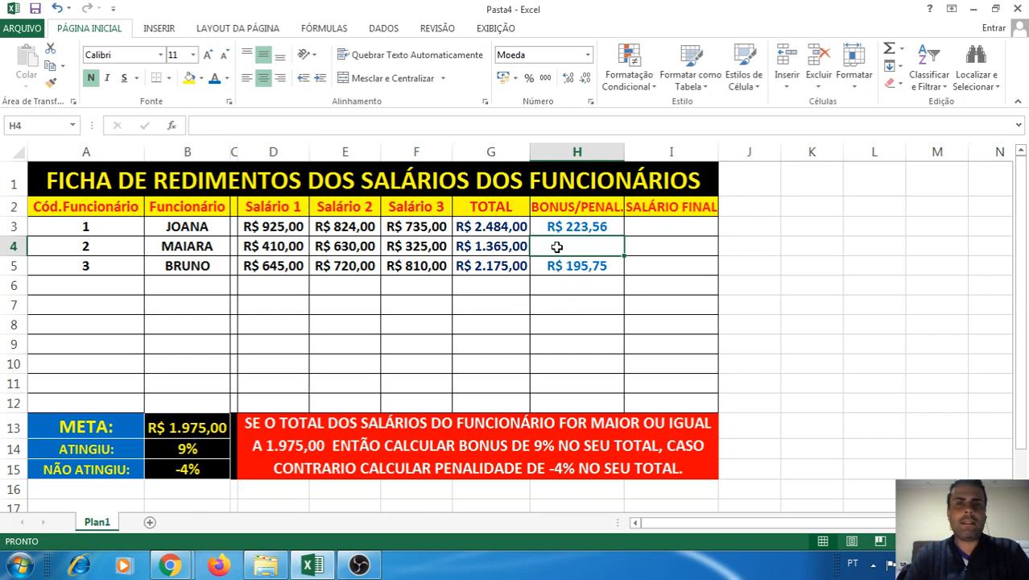
double_click(556, 244)
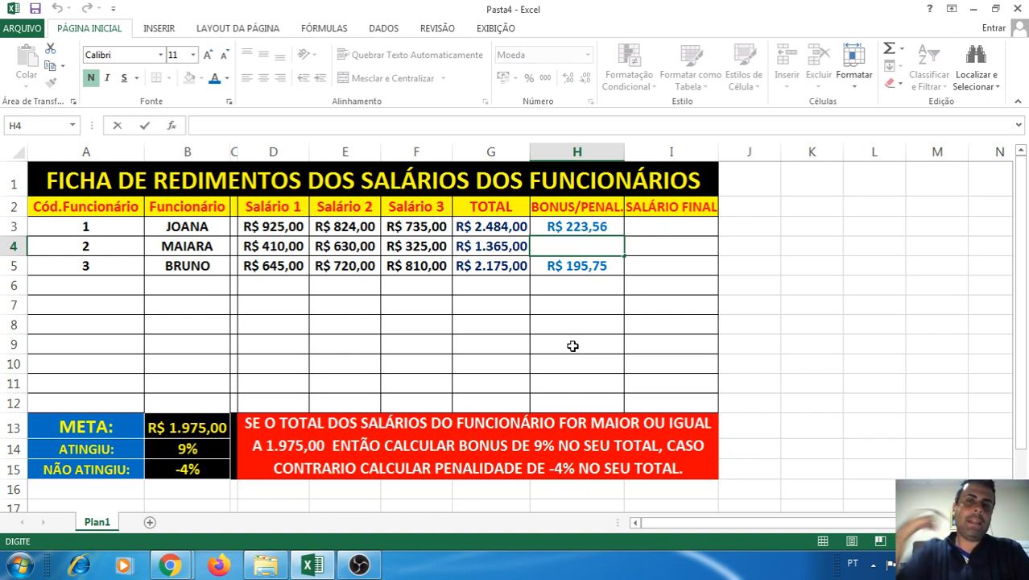
click(580, 322)
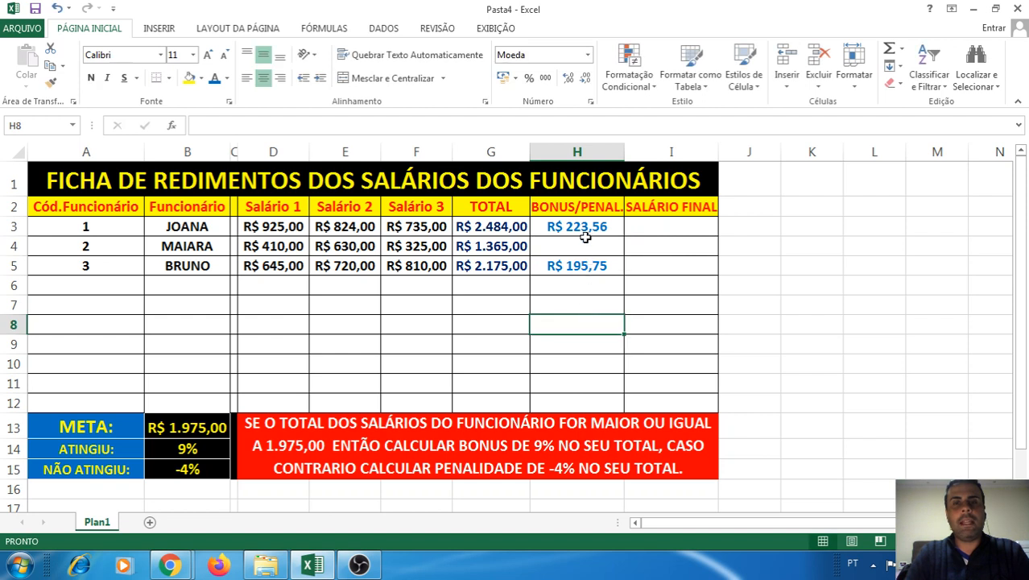
- Set the font color of the second employee's empty bonus/penalty cell H4 to the standard red
click(585, 237)
click(228, 78)
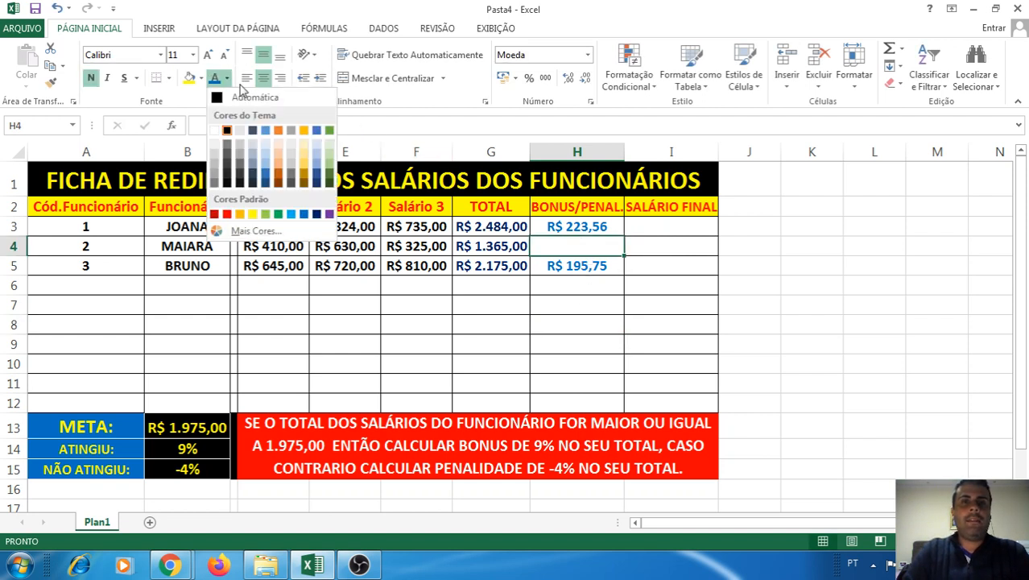
click(227, 214)
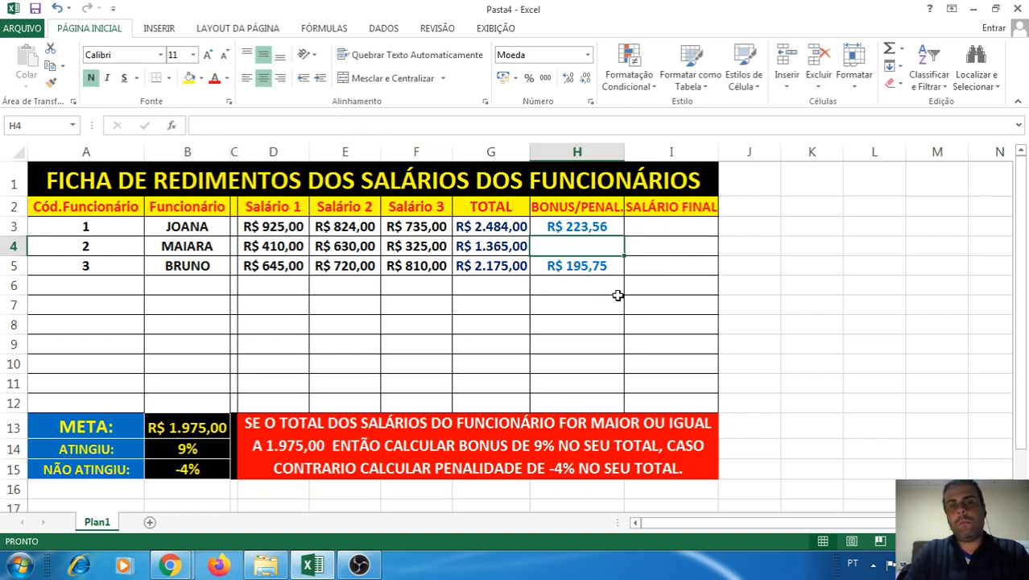
click(499, 251)
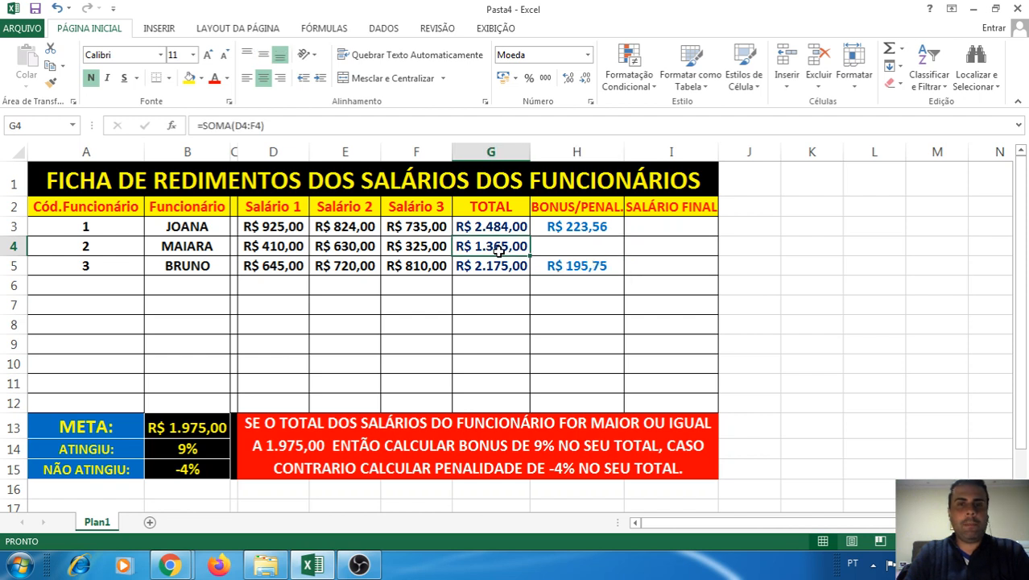
click(559, 254)
click(586, 316)
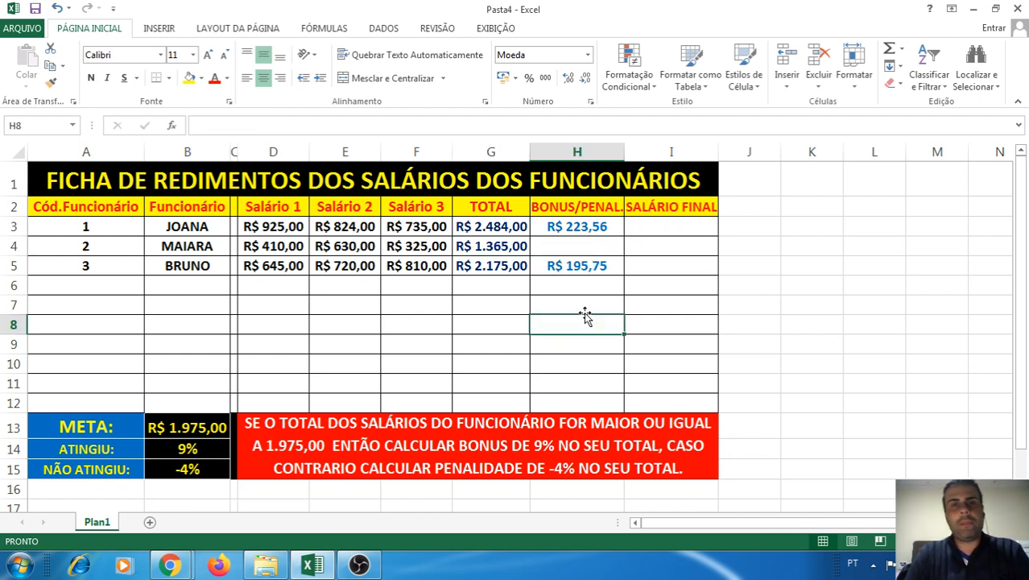
- Start a SE formula in the second employee's bonus/penalty cell H4 with the logical test G4>=B13
double_click(574, 258)
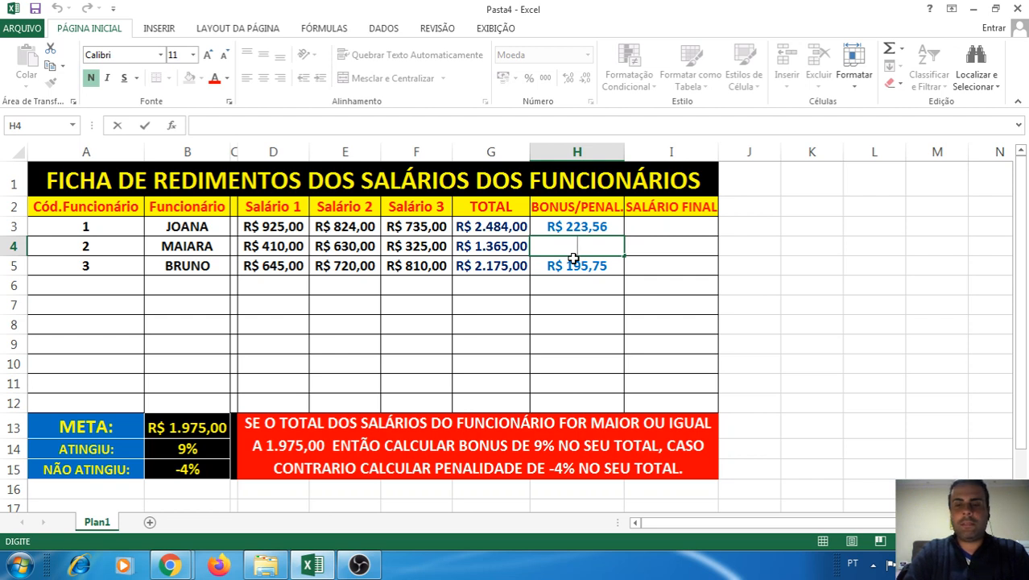
text(=)
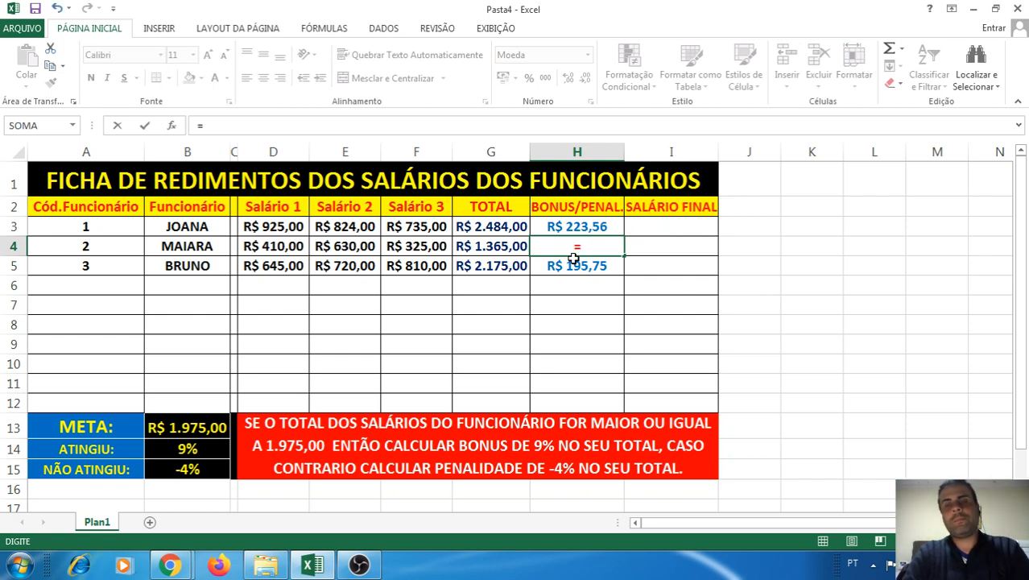
text(SE)
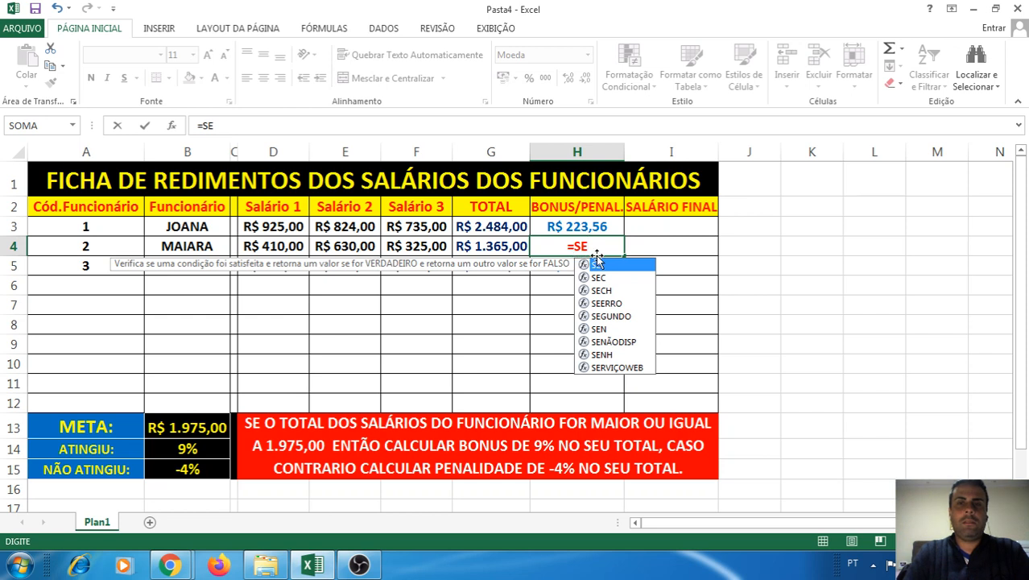
double_click(600, 266)
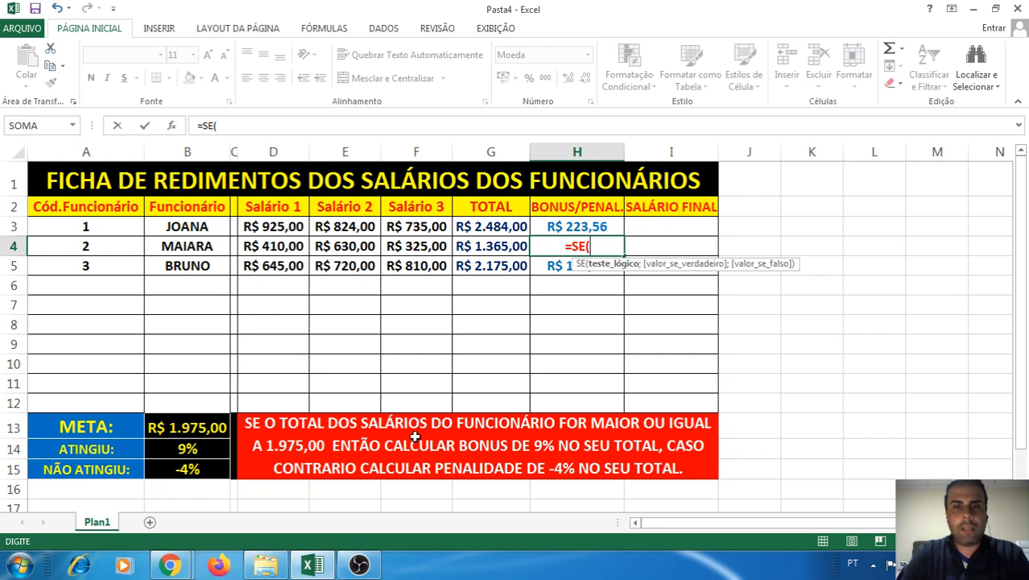
click(487, 244)
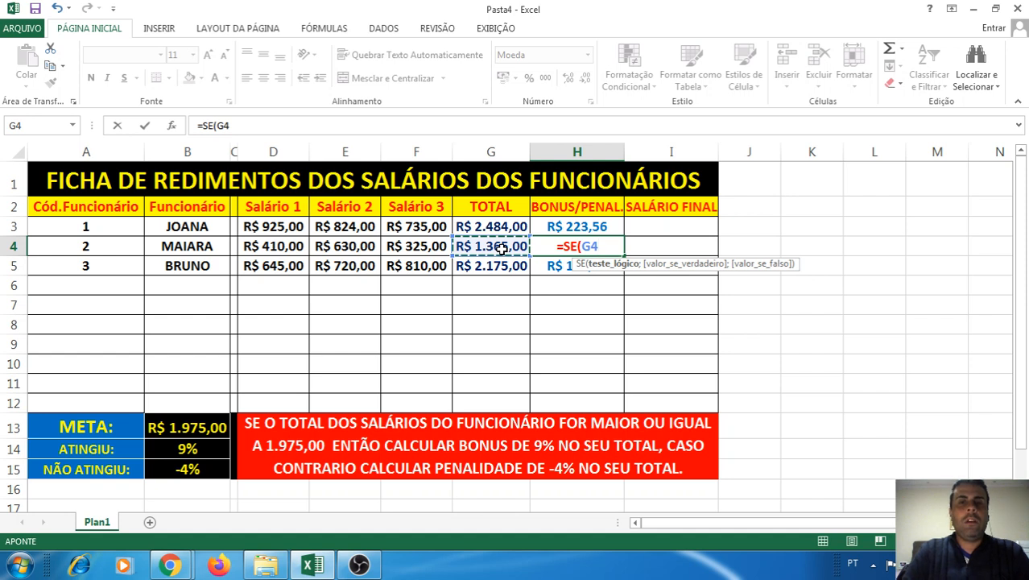
text(>)
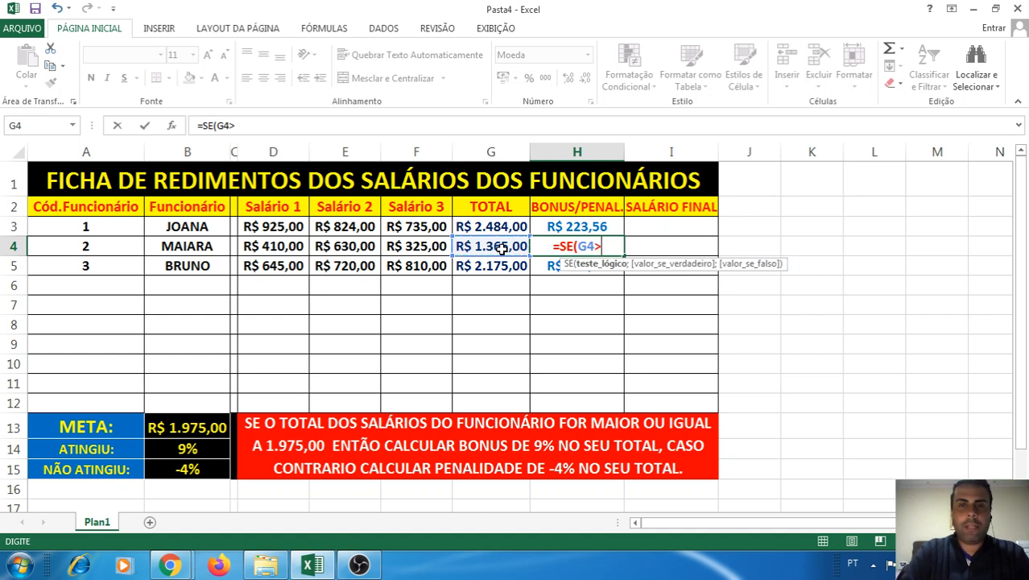
text(=)
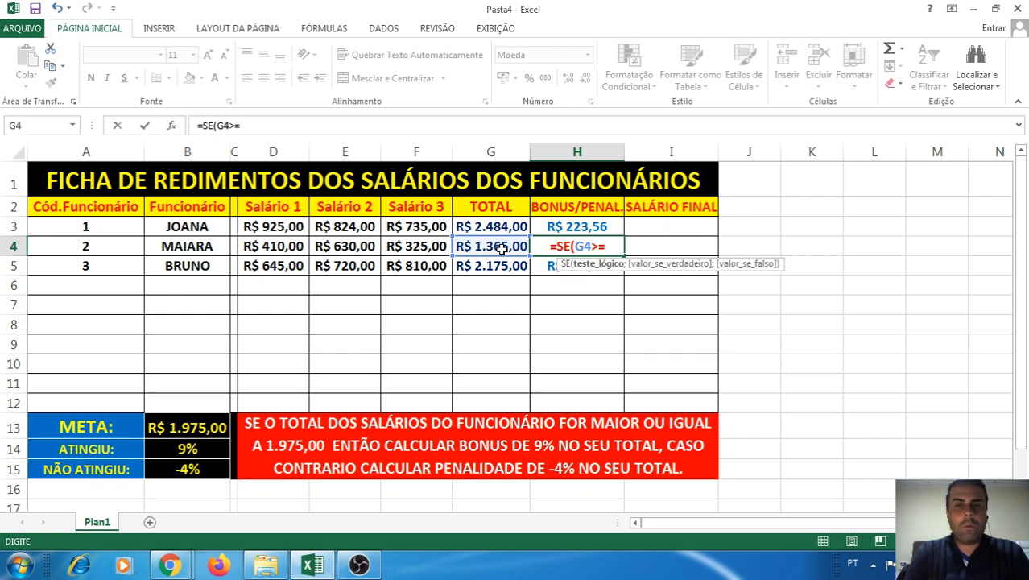
click(192, 427)
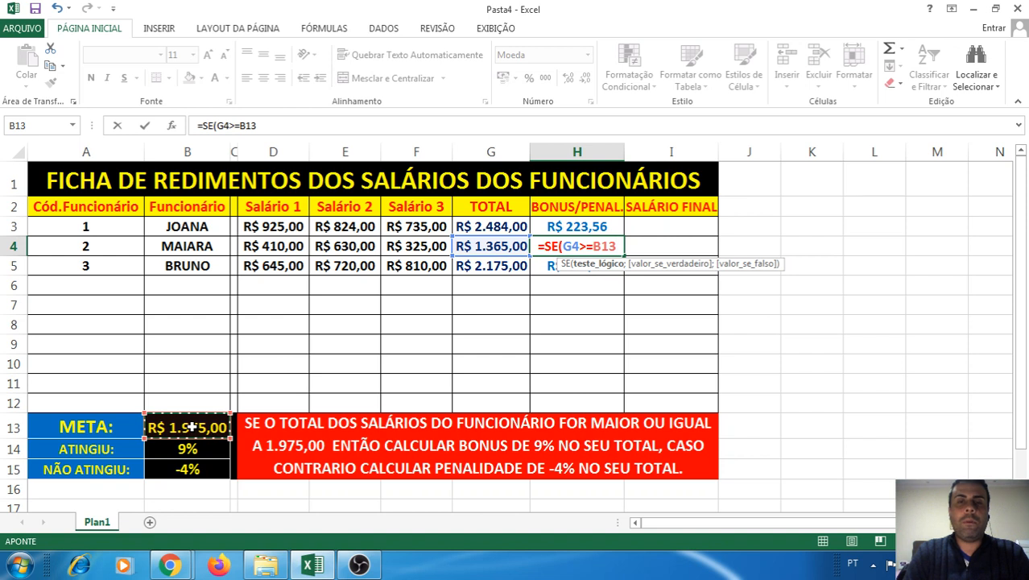
text(;)
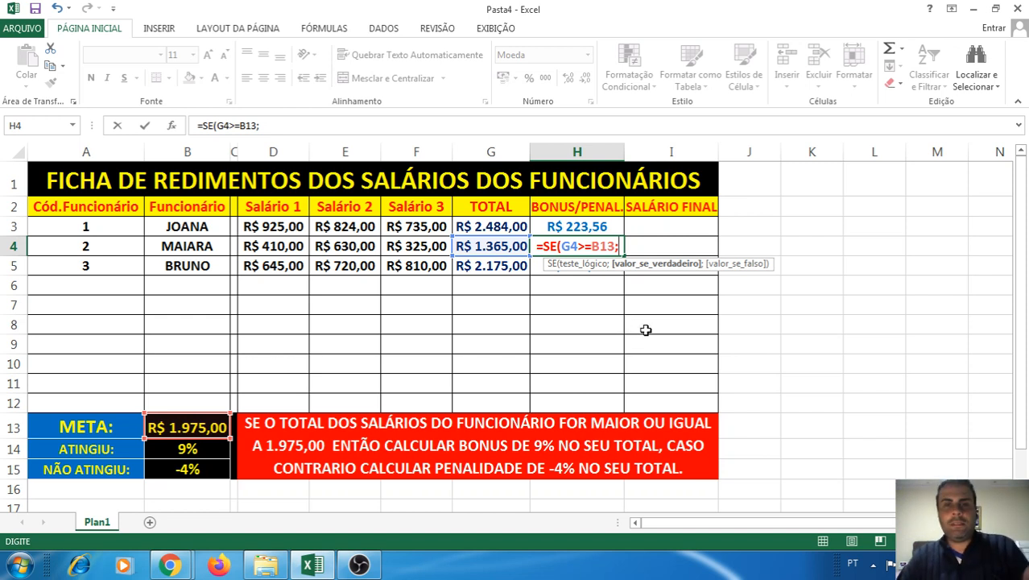
key(BackSpace)
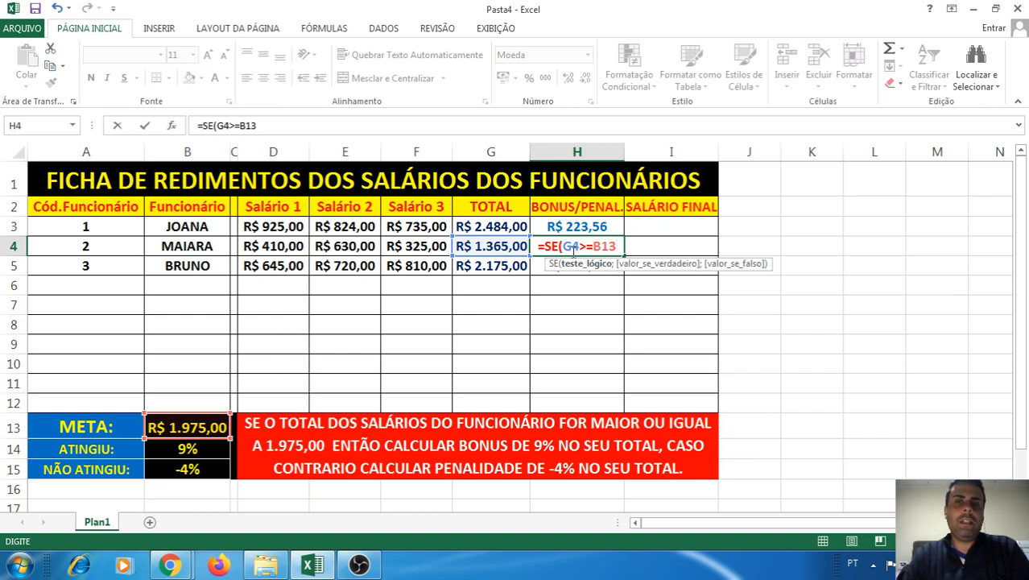
text(;)
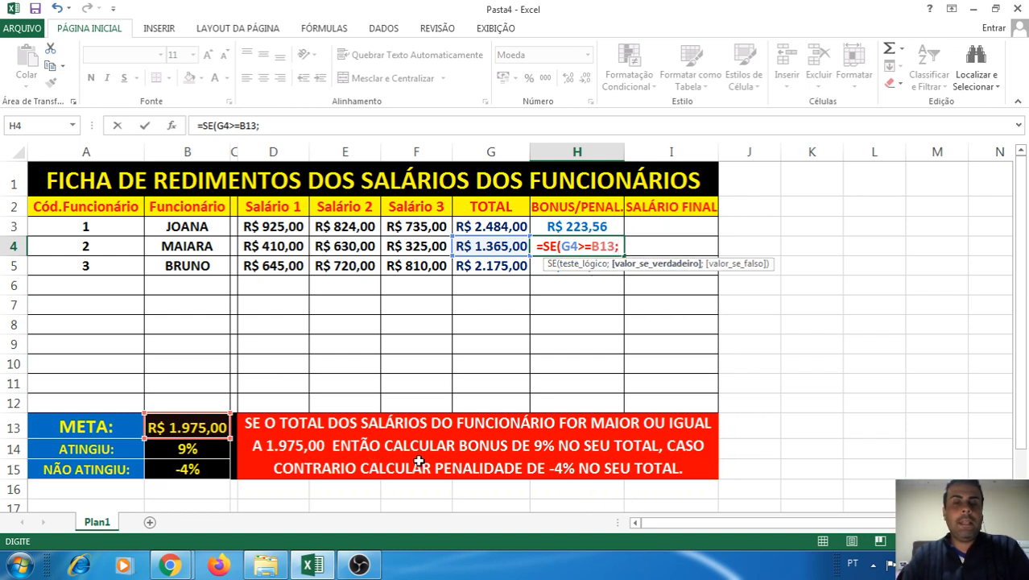
- Set the value-if-true argument of the H4 formula to B14*G4, the achieved rate times the total
click(211, 455)
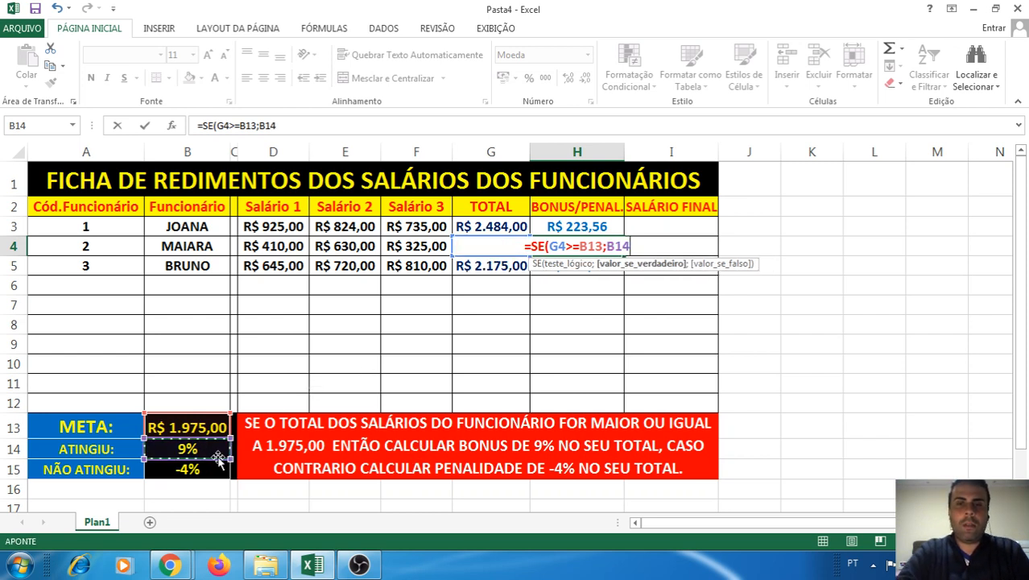
text(*)
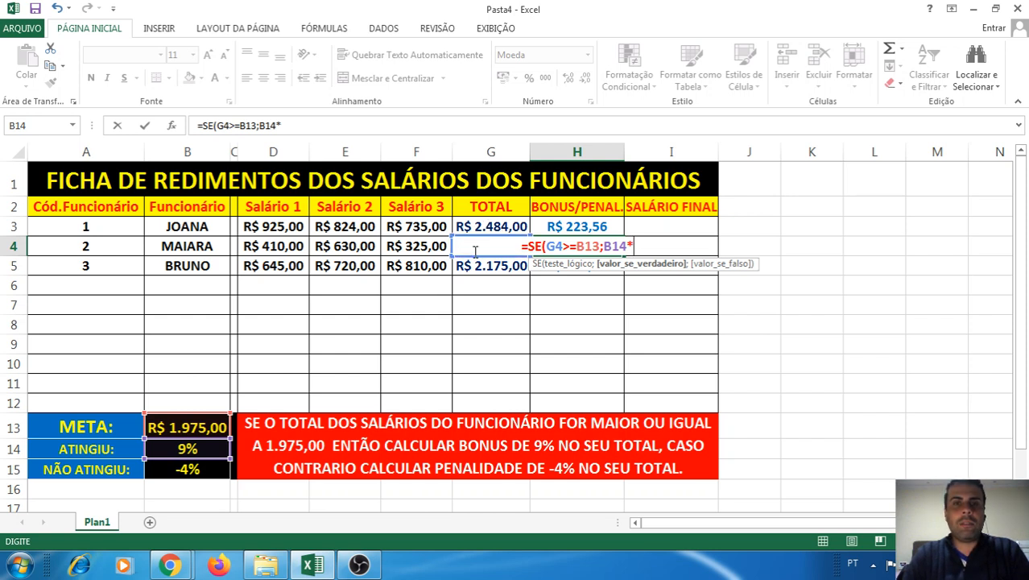
text(G)
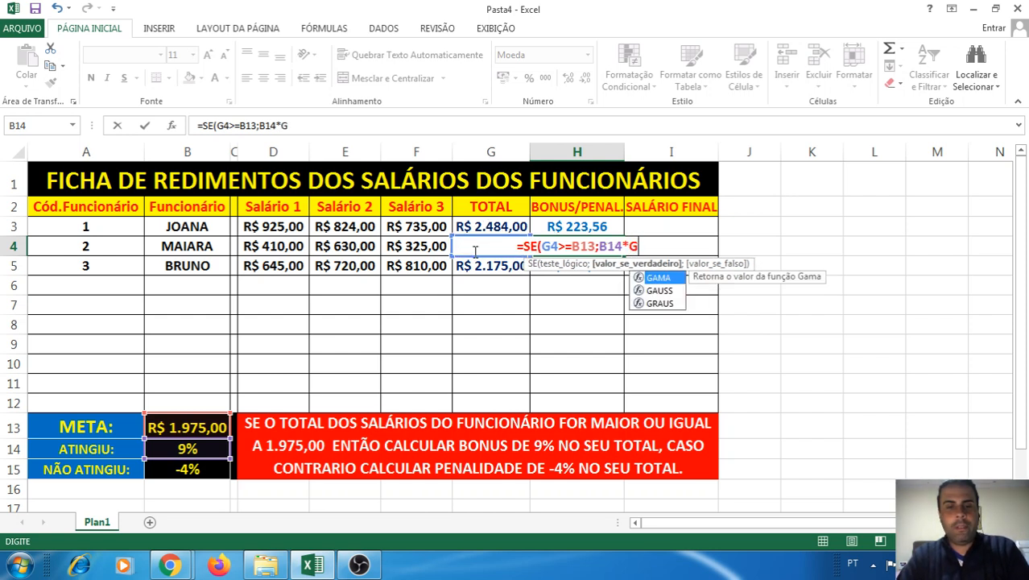
text(4)
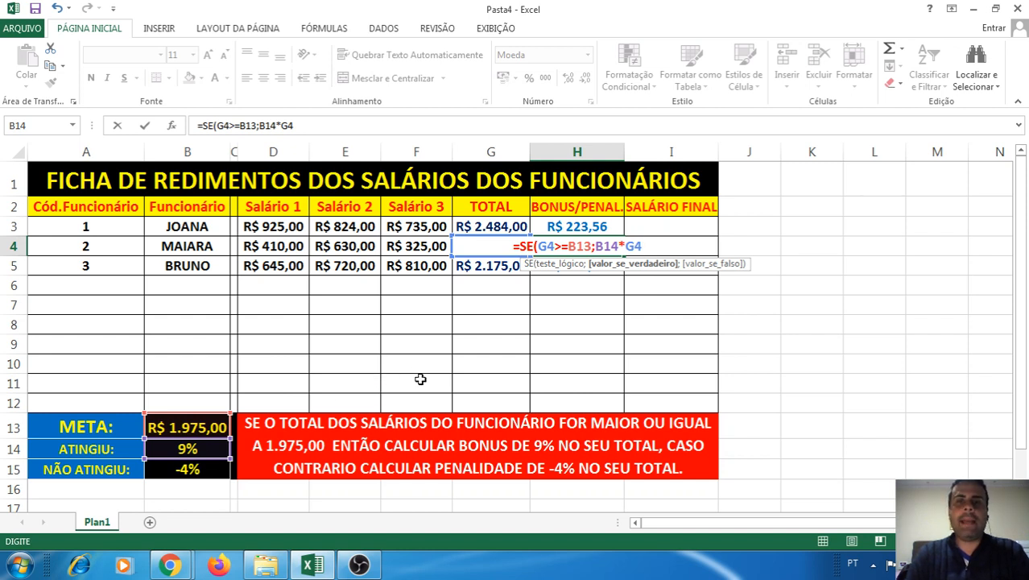
- Add B15*G4 as the value-if-false argument and enter the completed formula in H4
text(;)
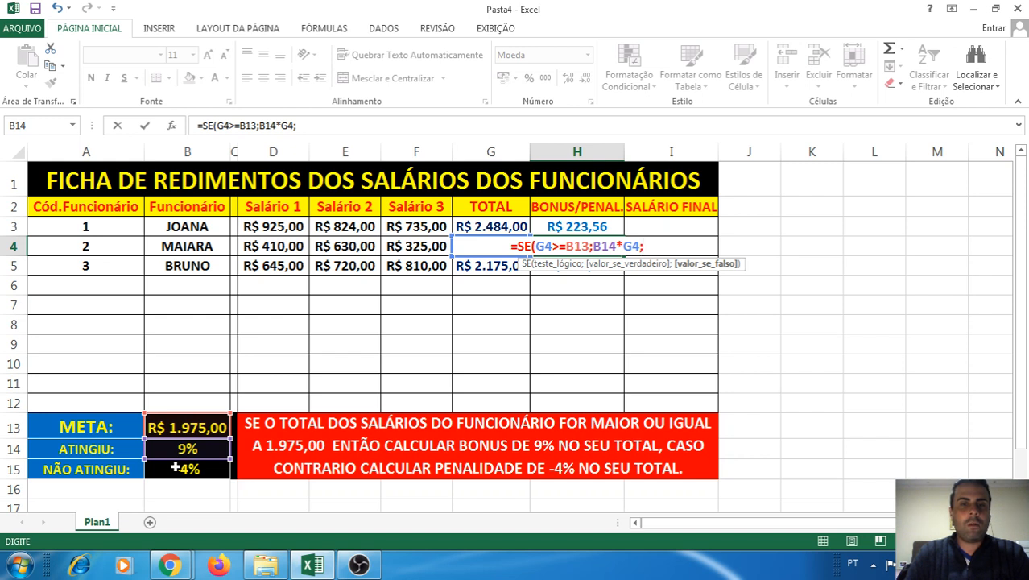
click(175, 467)
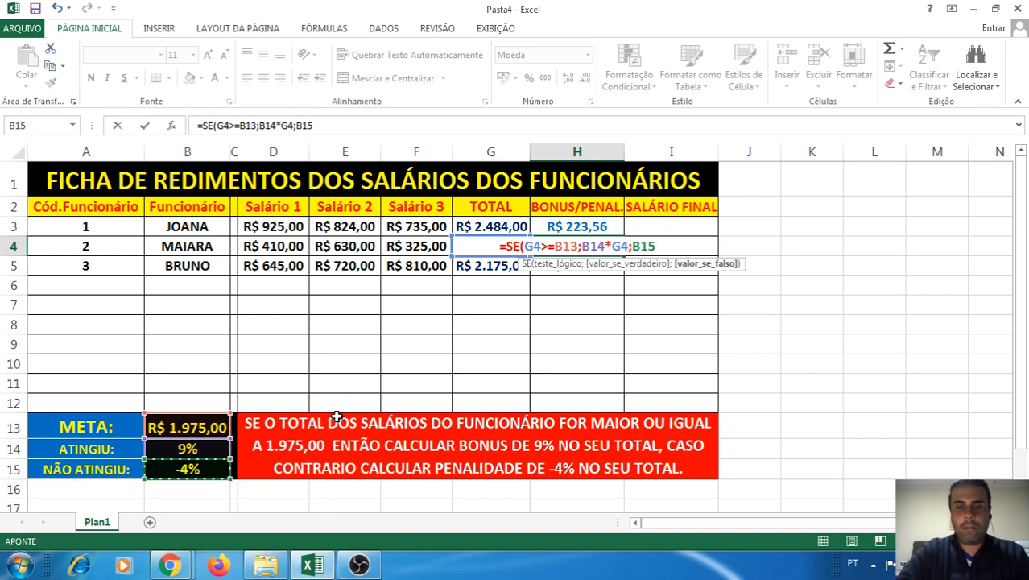
text(*)
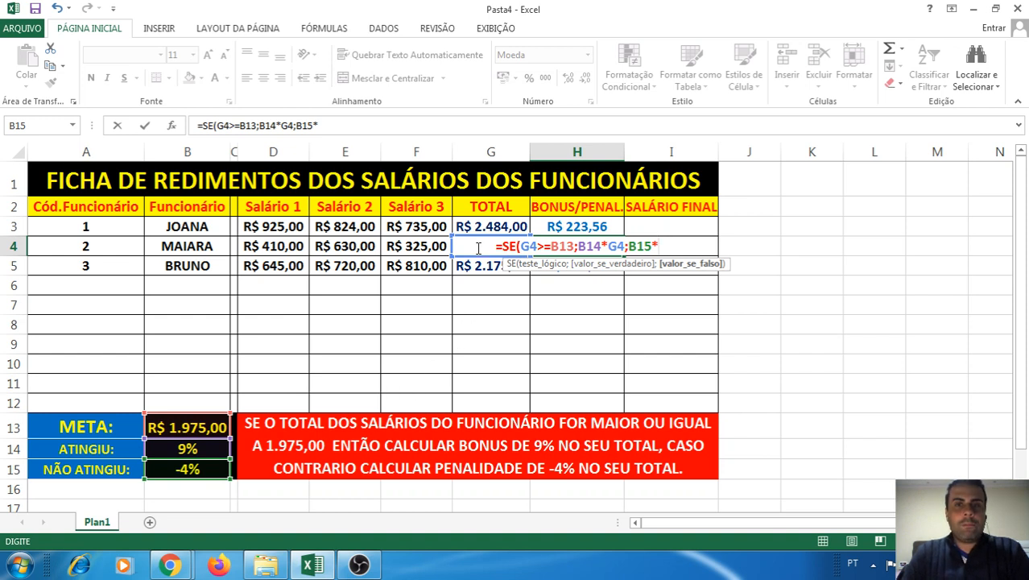
text(G4)
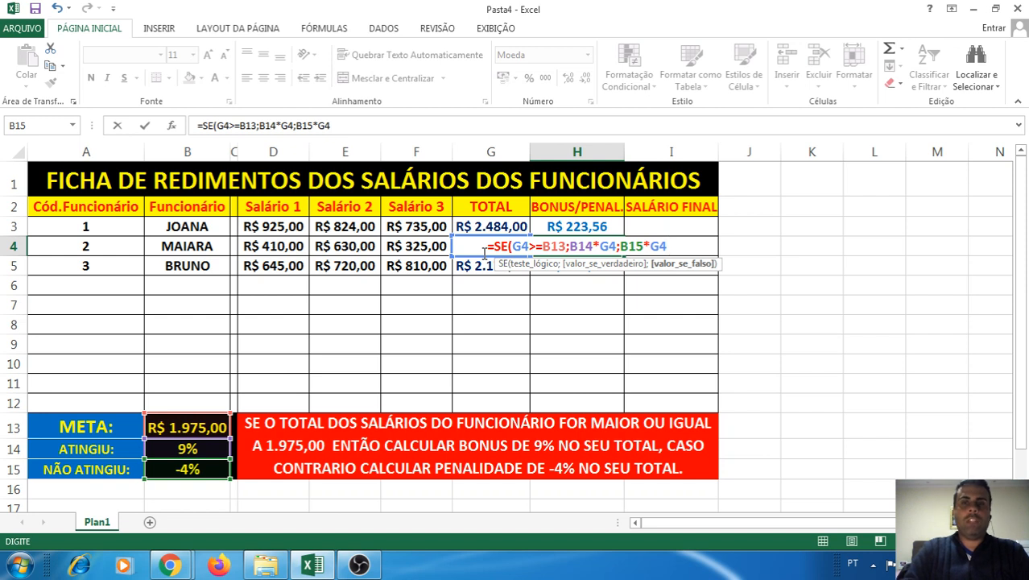
text())
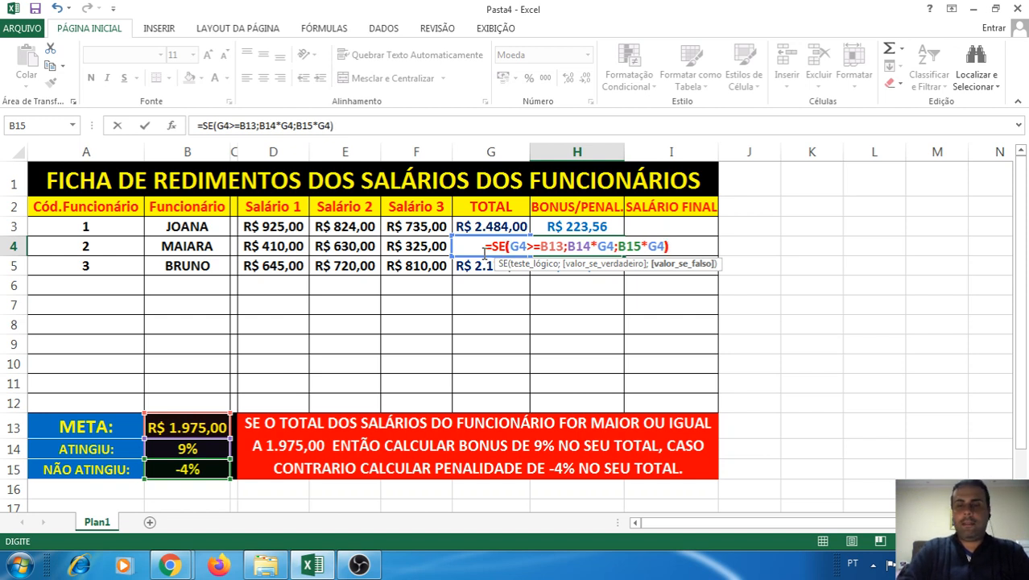
key(Return)
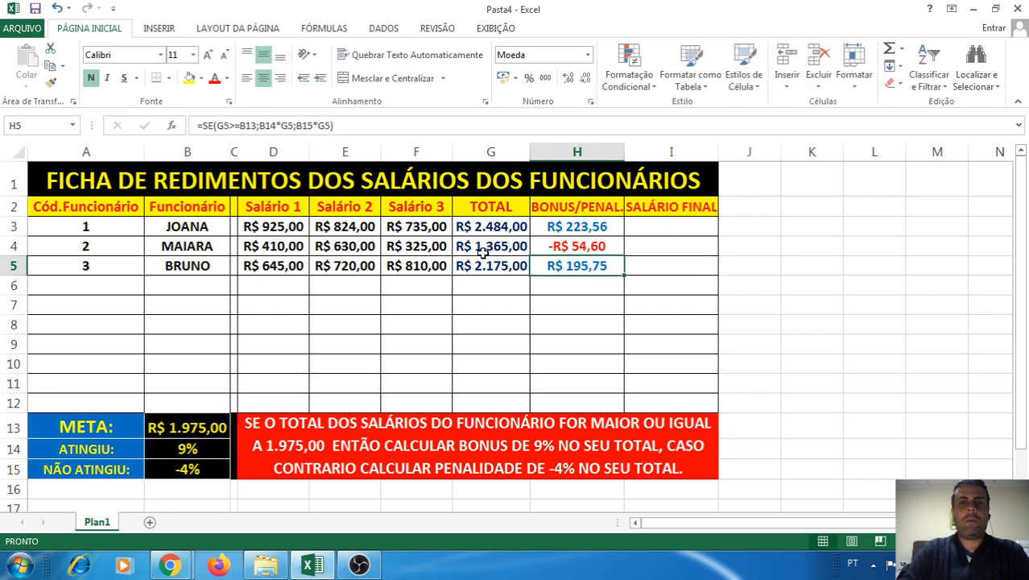
- Review the bonus/penalty formulas in H3:H5 against the totals in column G and the rule text below the table
click(574, 250)
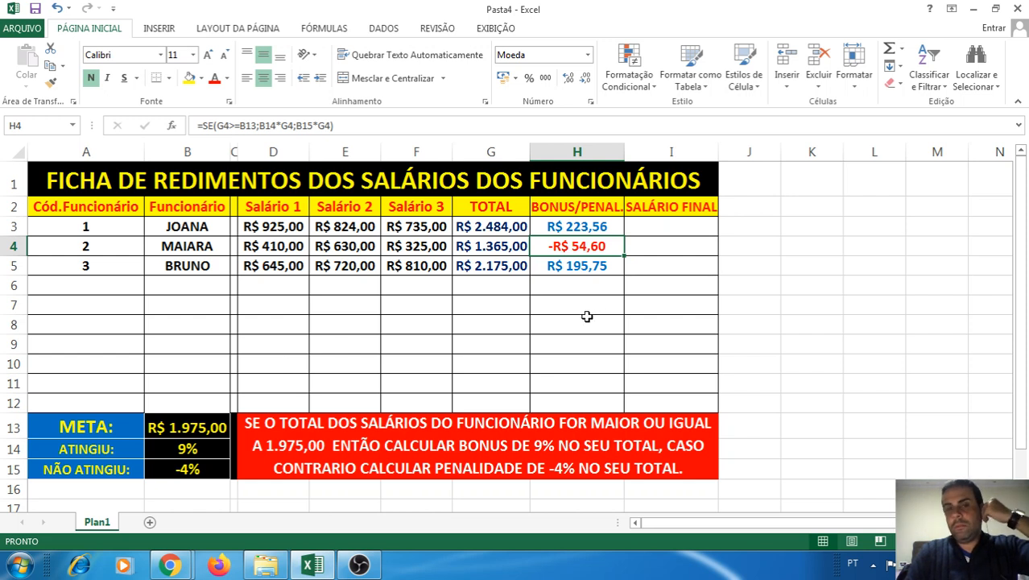
click(564, 226)
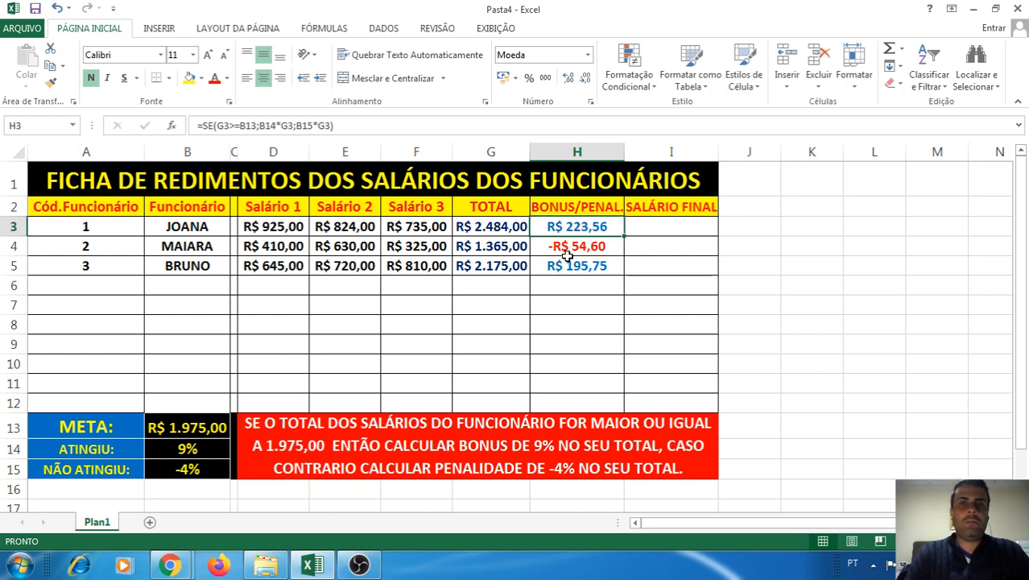
click(575, 243)
click(576, 262)
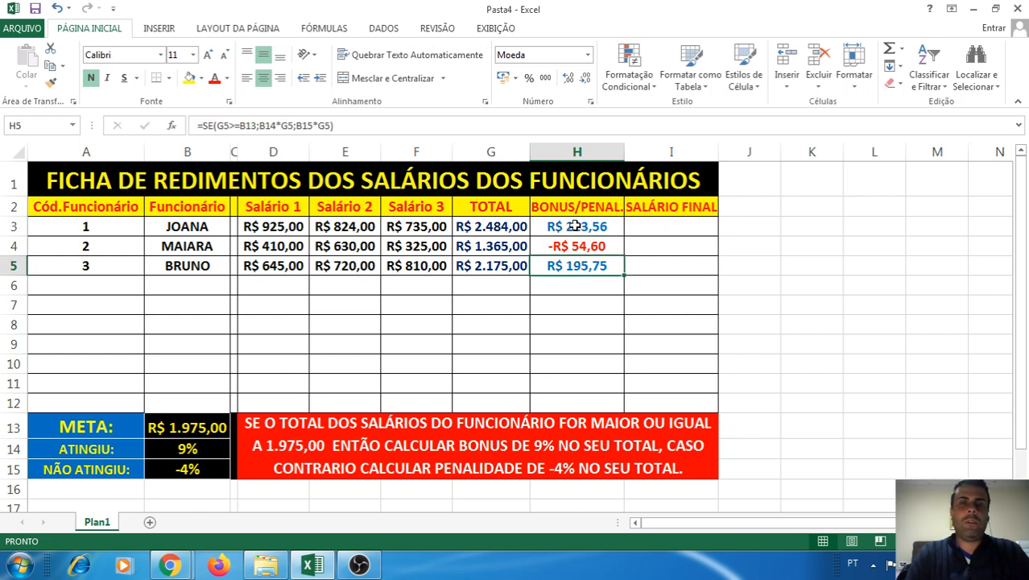
drag(576, 227, 564, 263)
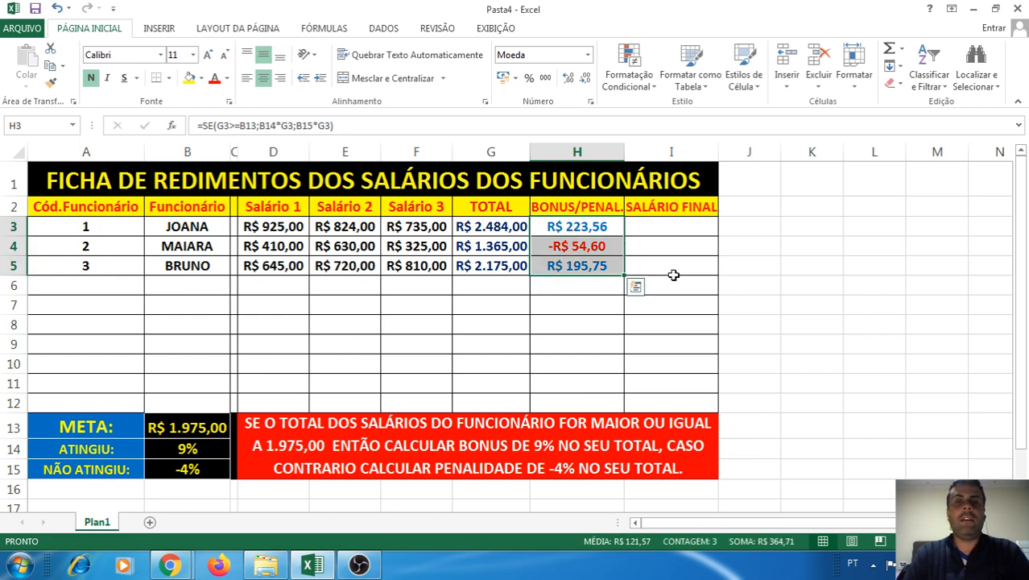
click(604, 315)
click(585, 249)
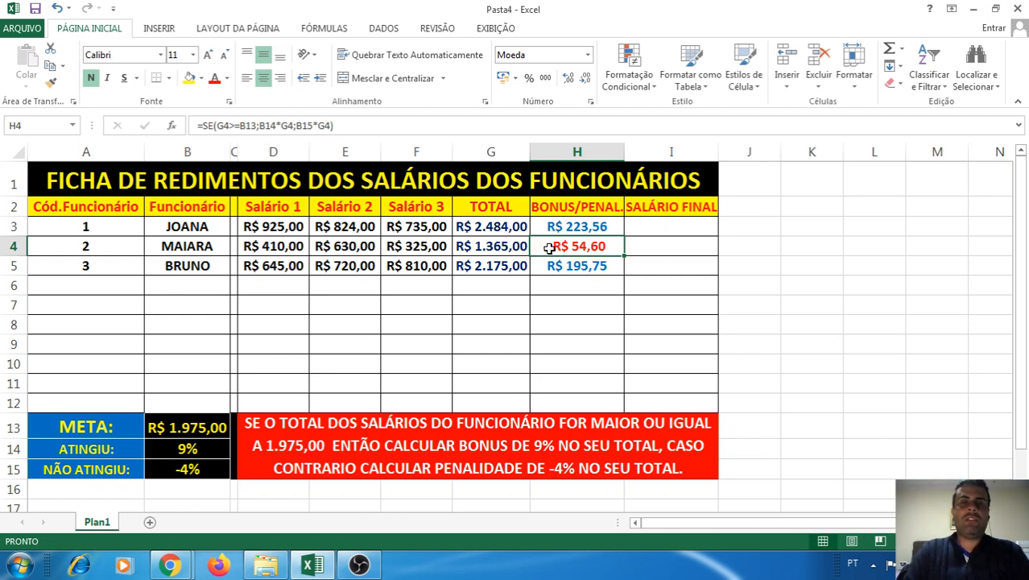
click(662, 250)
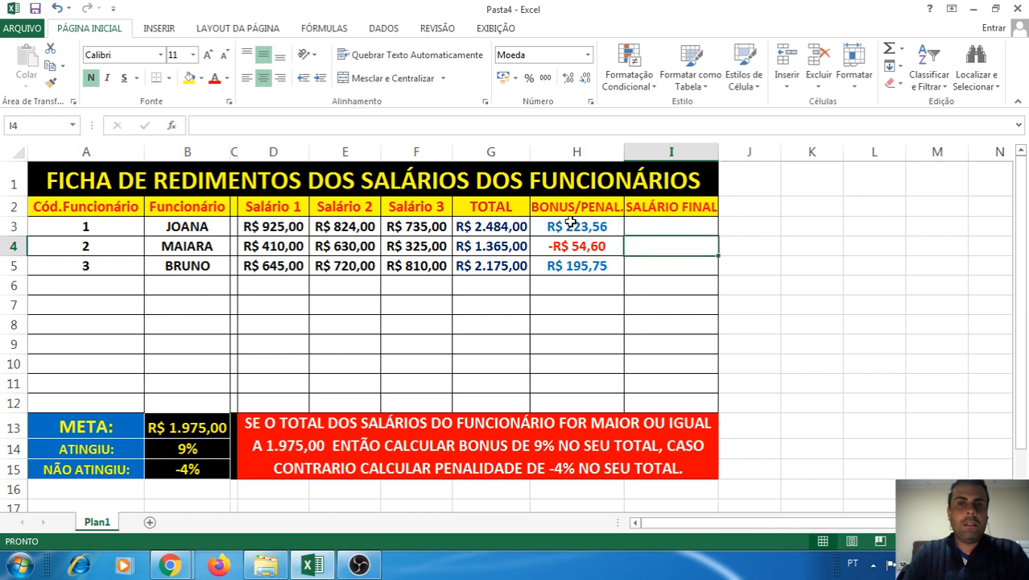
drag(555, 265, 501, 223)
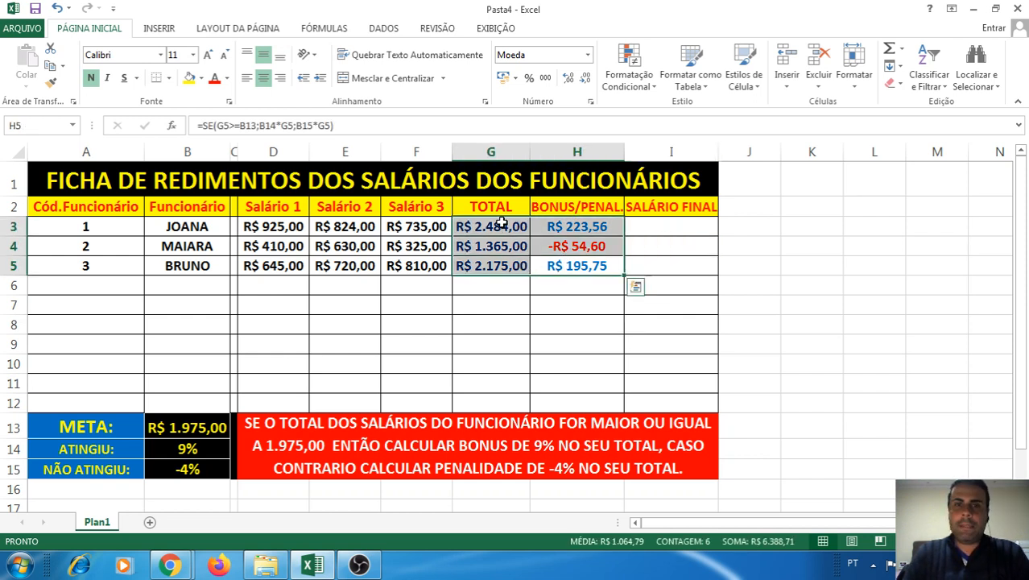
click(690, 474)
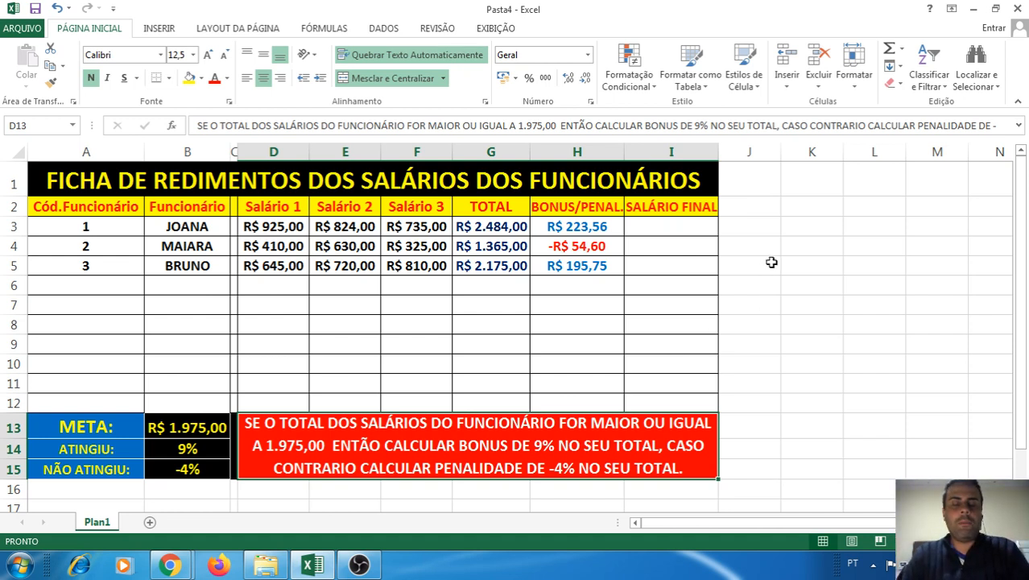
- Enter =SOMA(G3:H3) in the first employee's SALÁRIO FINAL cell I3 to add the total and the bonus/penalty
double_click(656, 227)
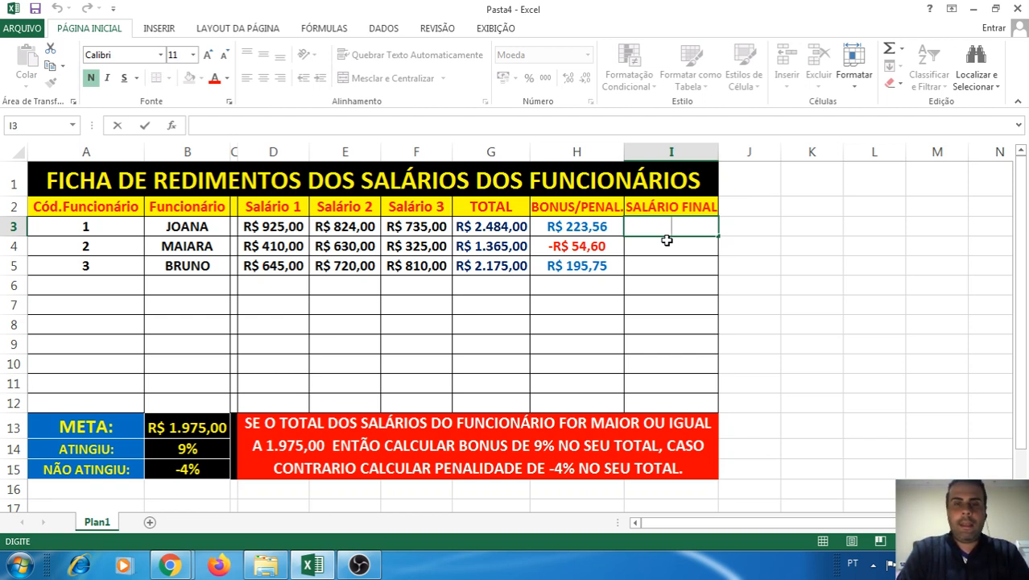
click(490, 224)
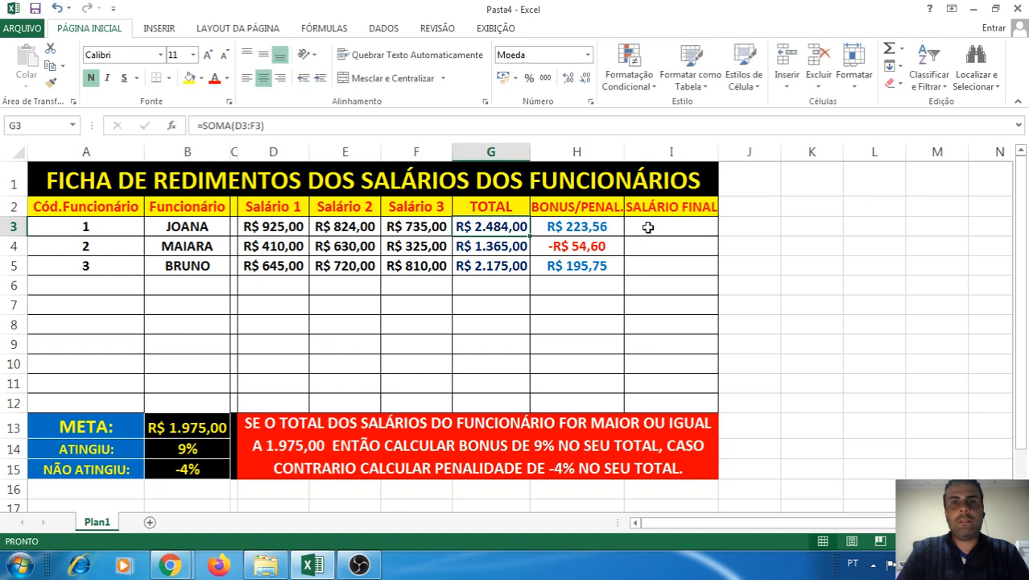
click(652, 224)
text(+)
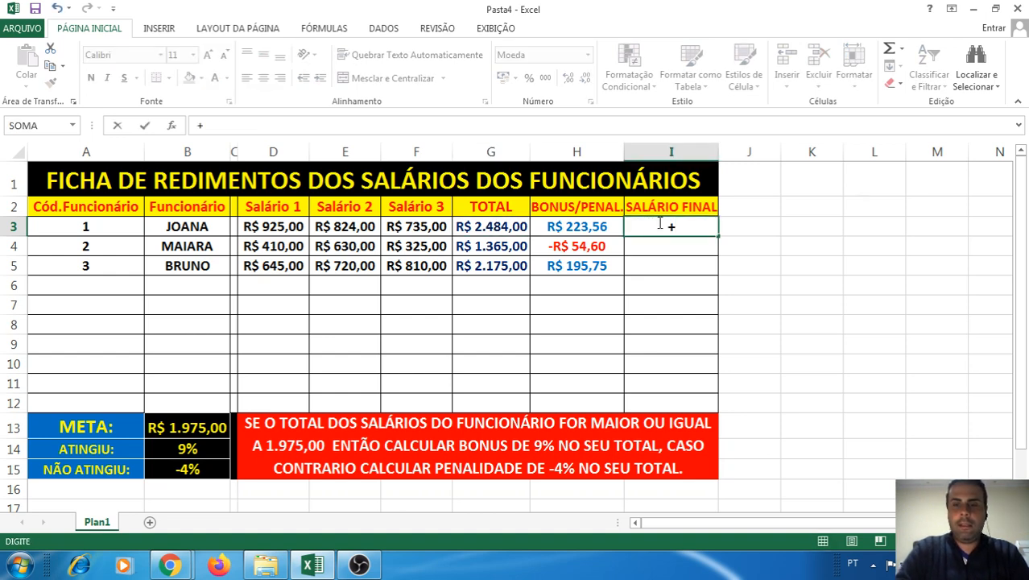
key(BackSpace)
text(=SOMA)
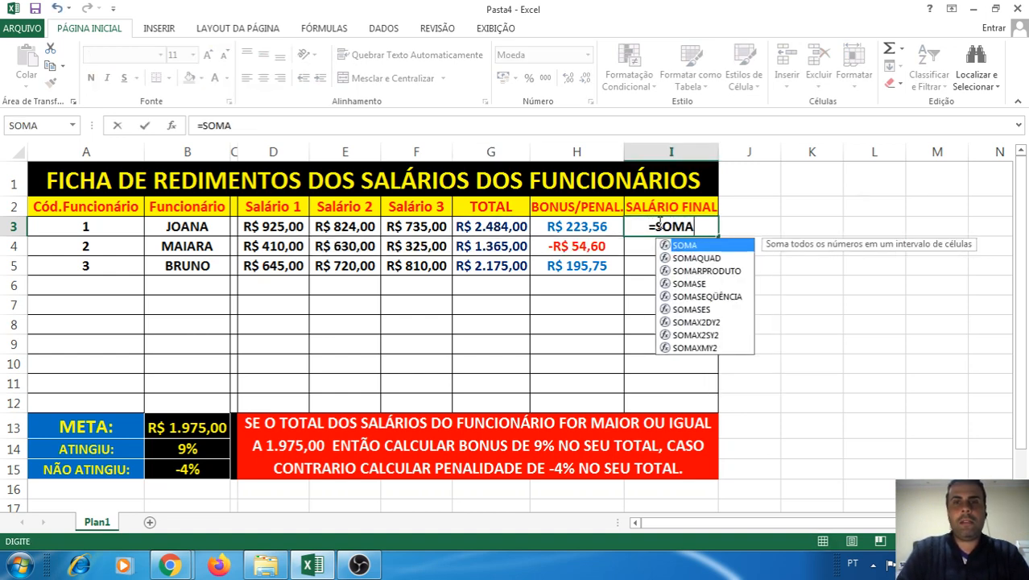
double_click(686, 245)
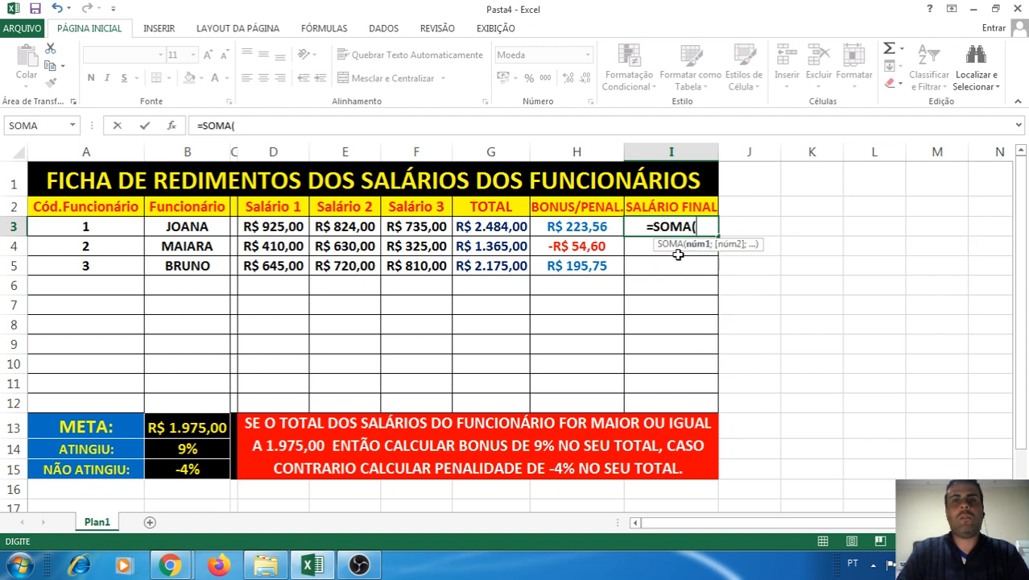
click(493, 228)
drag(493, 228, 560, 228)
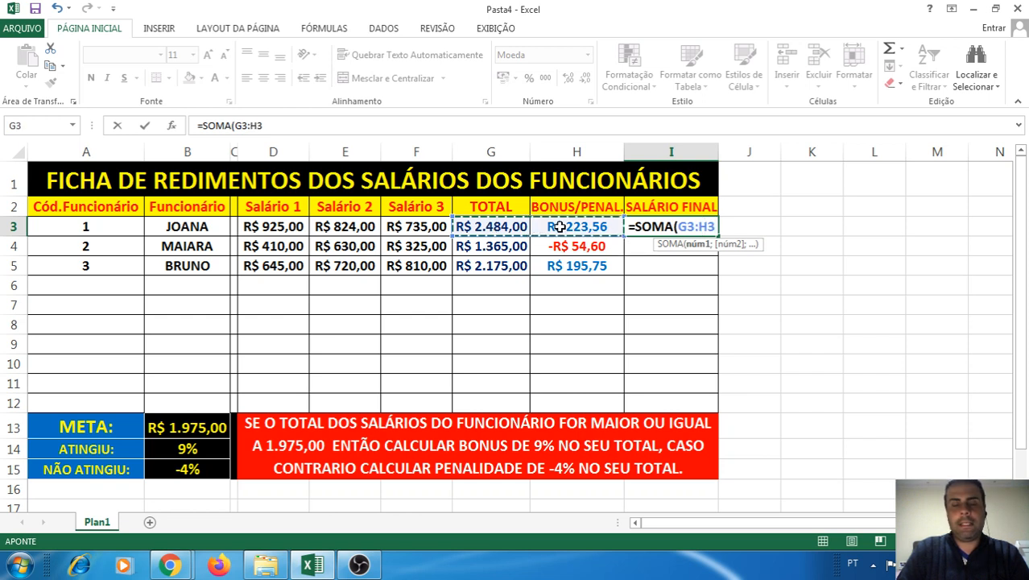
text())
key(Return)
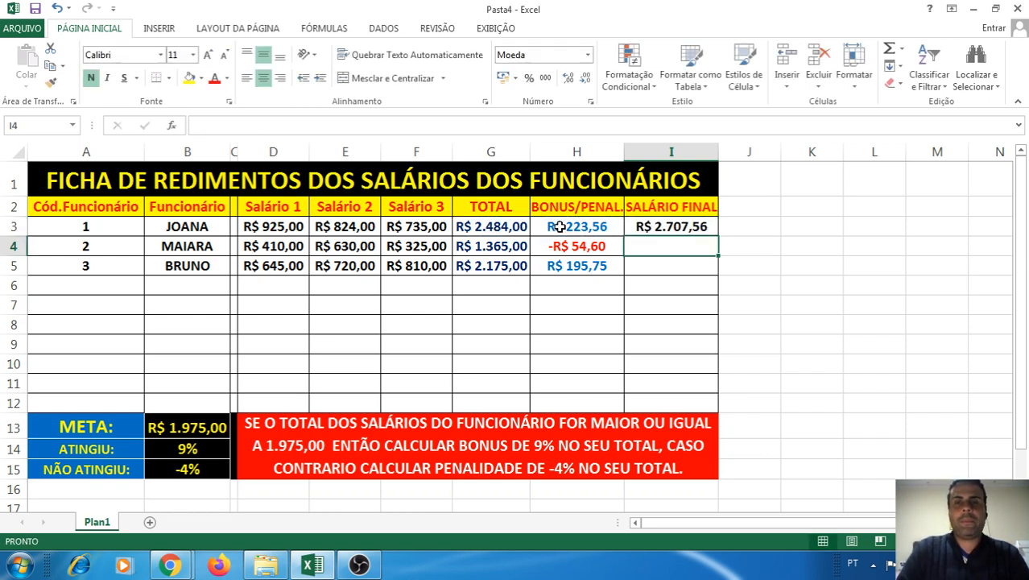
- Calculate the second employee's final salary in I4 by summing G4:H4 with SOMA
text(=)
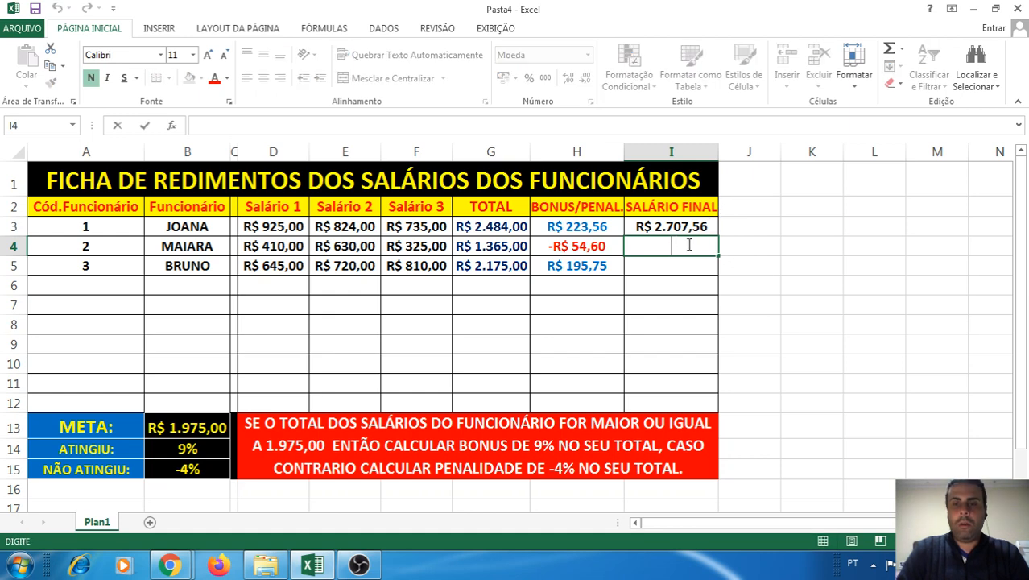
text(SOMA)
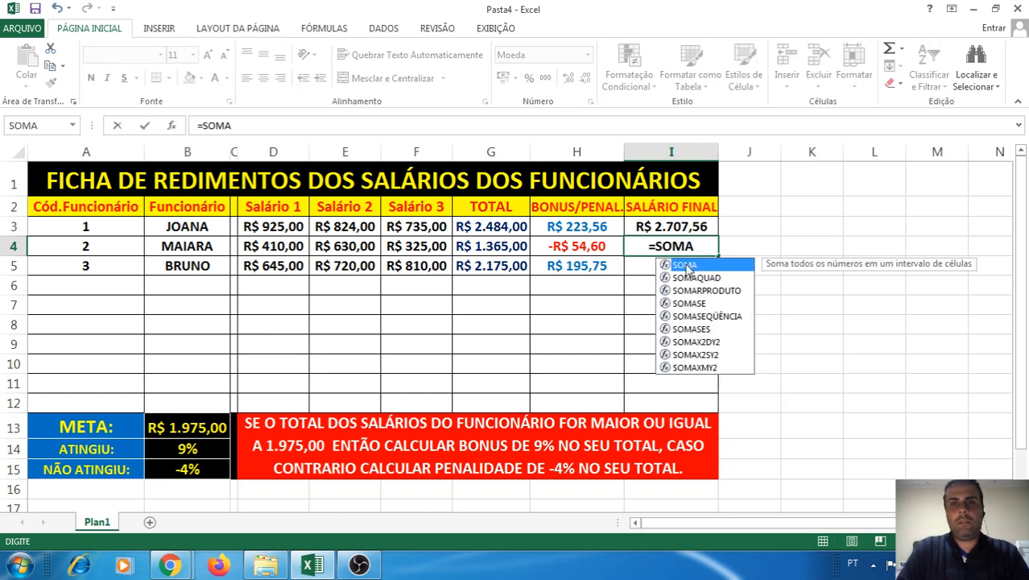
double_click(686, 265)
drag(479, 244, 562, 244)
text())
key(Return)
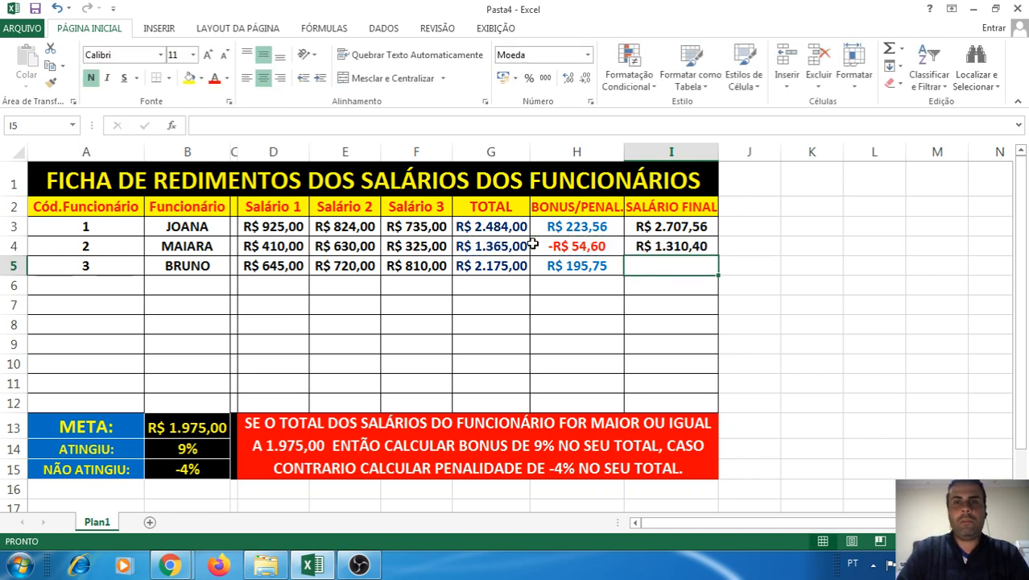
- Enter the formula =SOMA(G5:H5) in I5 for the third employee's final salary
double_click(657, 267)
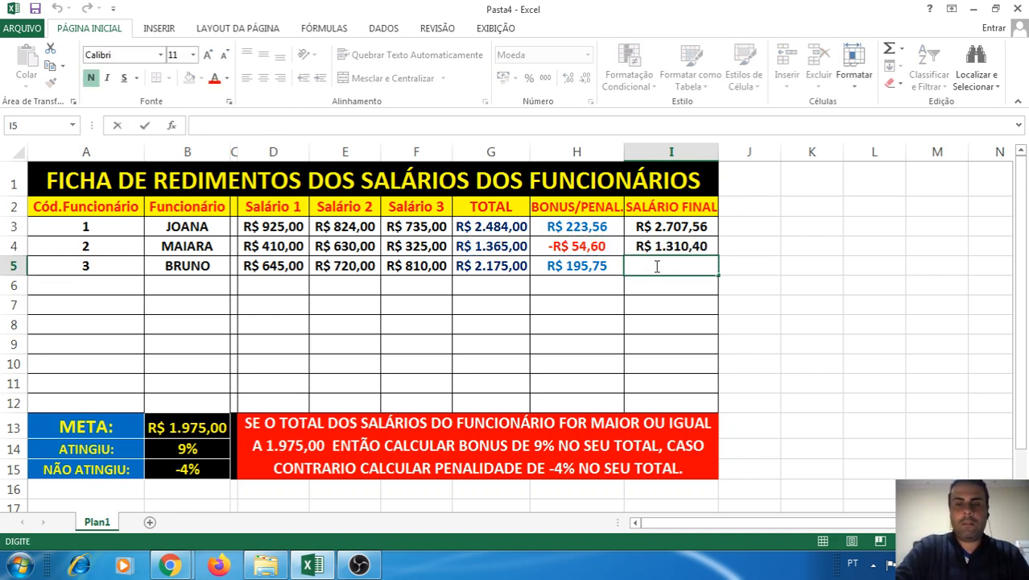
text(=S)
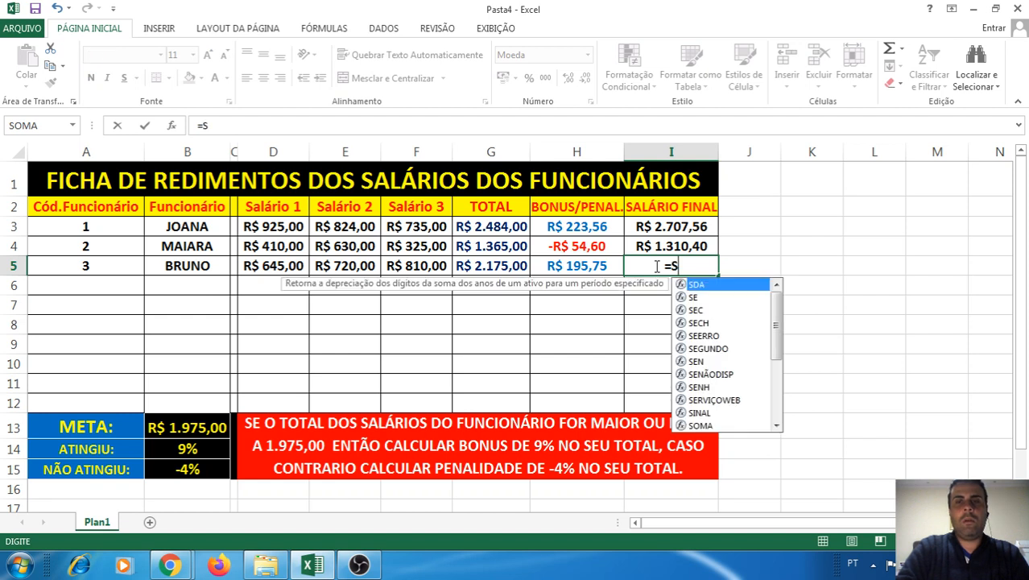
text(OMA)
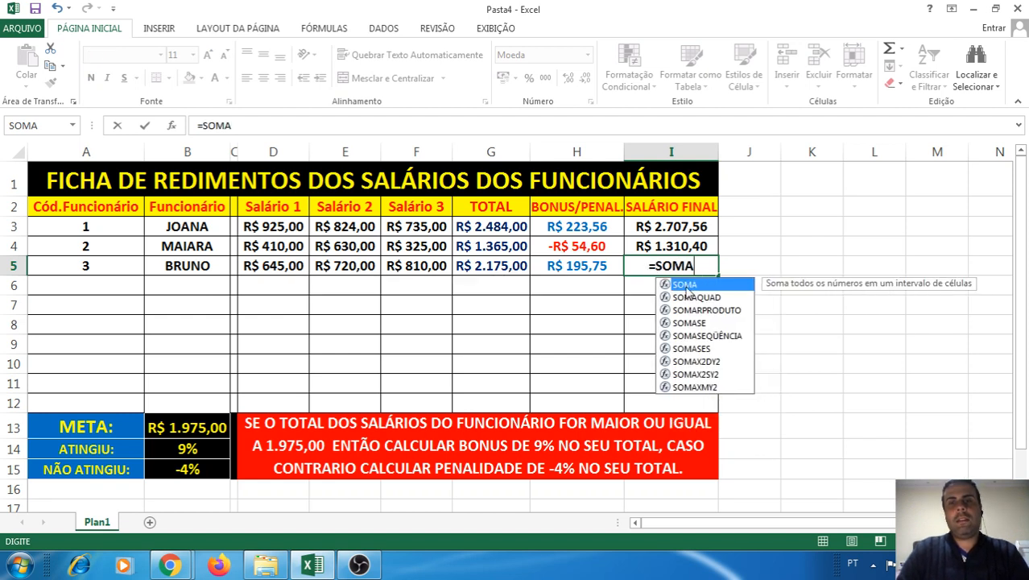
text(()
drag(505, 269, 571, 271)
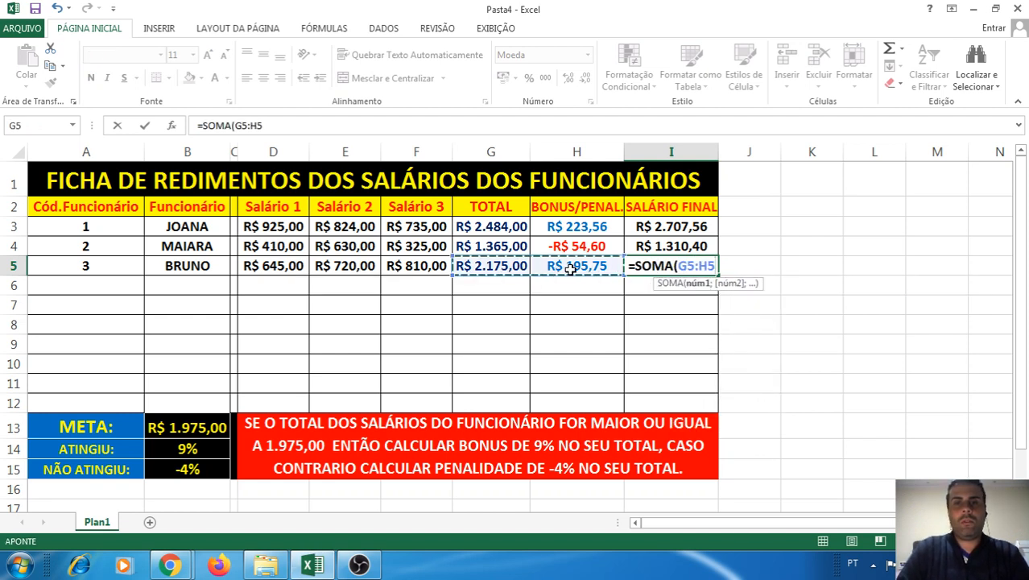
text())
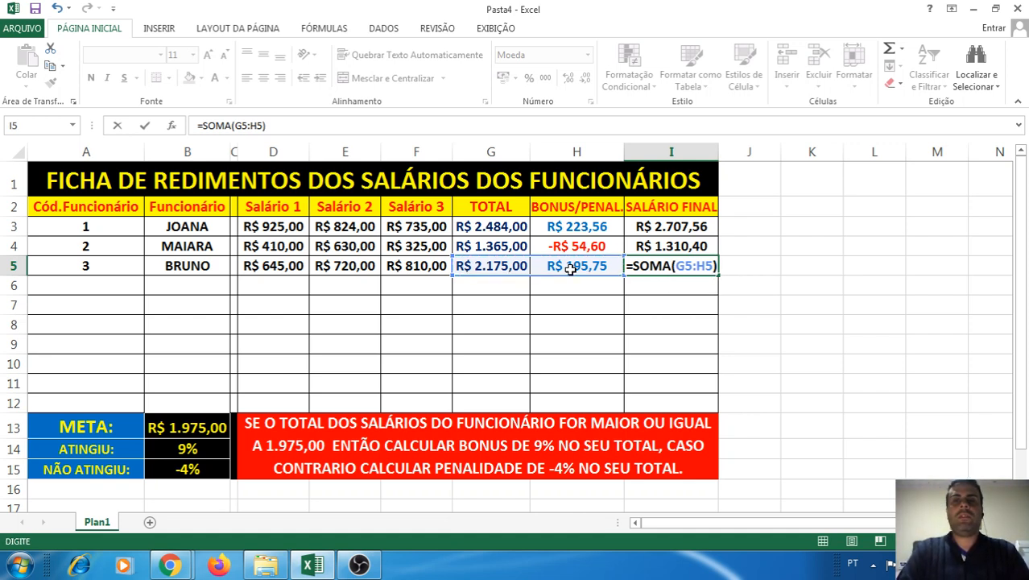
key(Return)
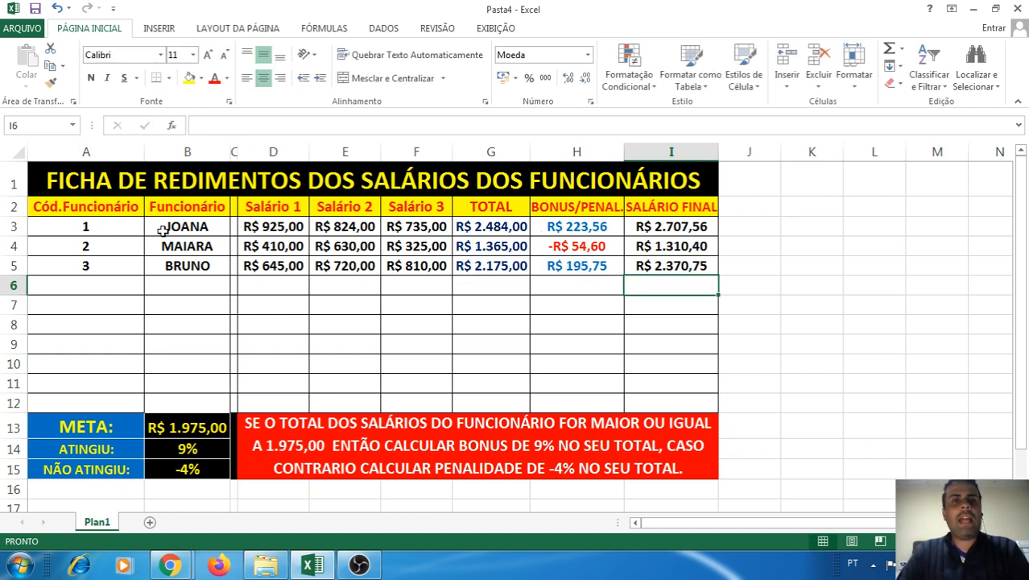
- Check each employee's total, bonus/penalty and final salary formulas across columns G to I in rows 3 to 5
click(497, 228)
click(597, 229)
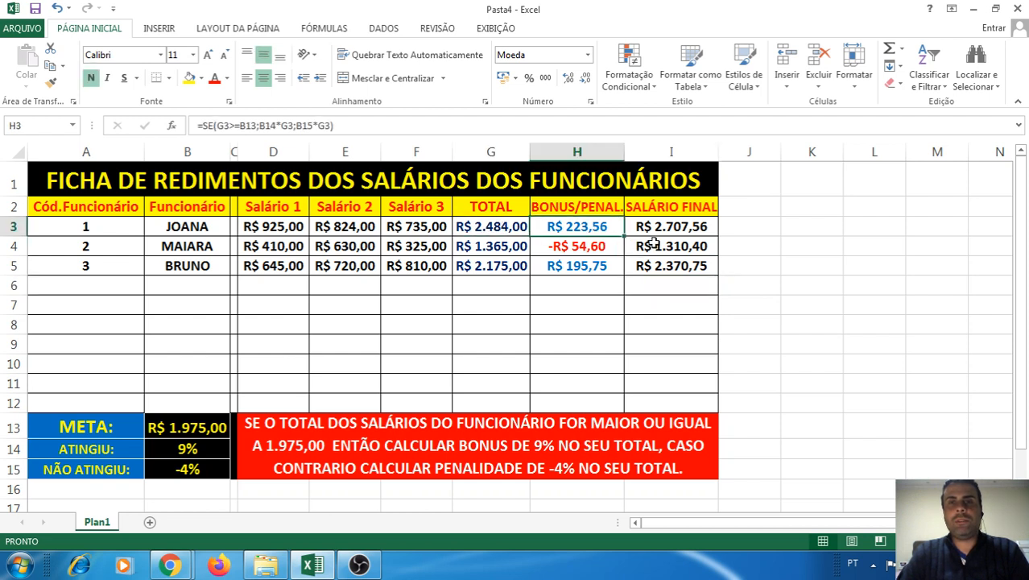
click(669, 234)
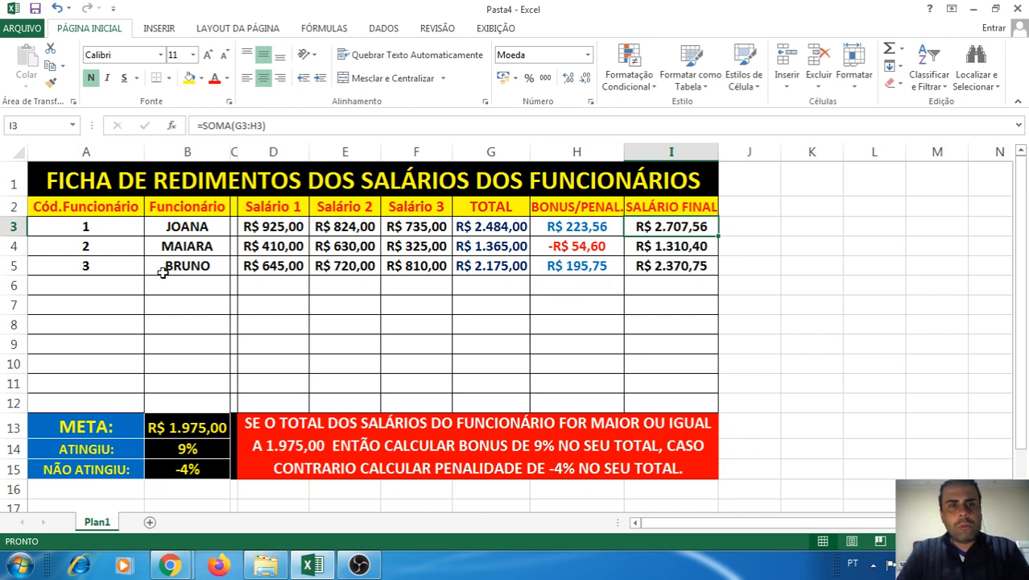
click(87, 266)
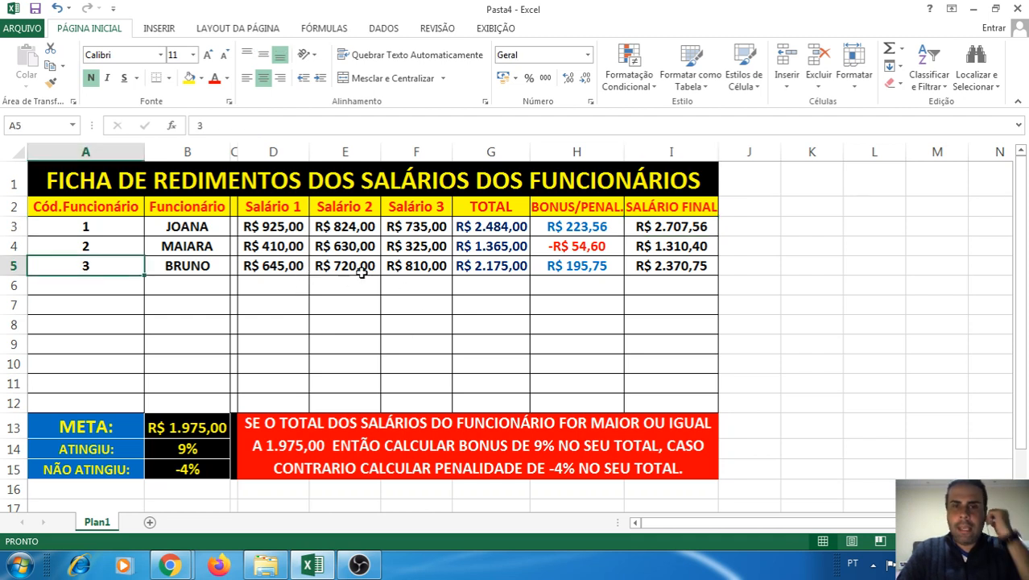
click(587, 271)
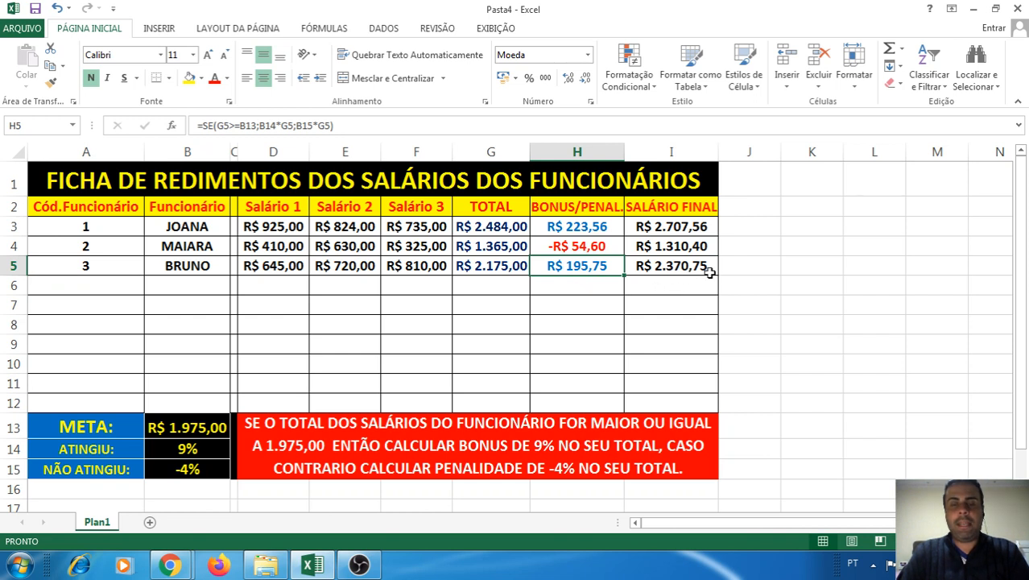
click(665, 270)
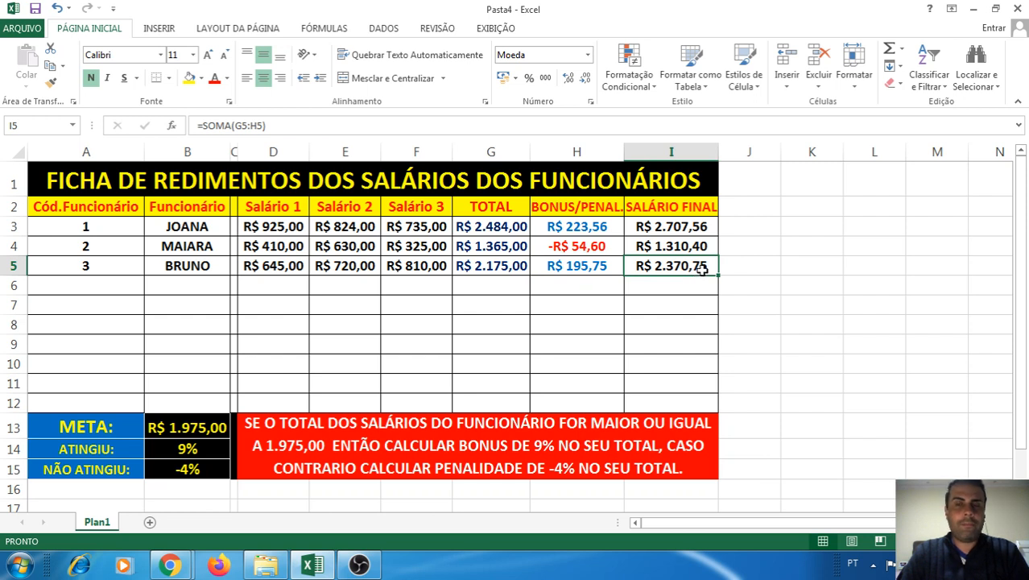
click(578, 250)
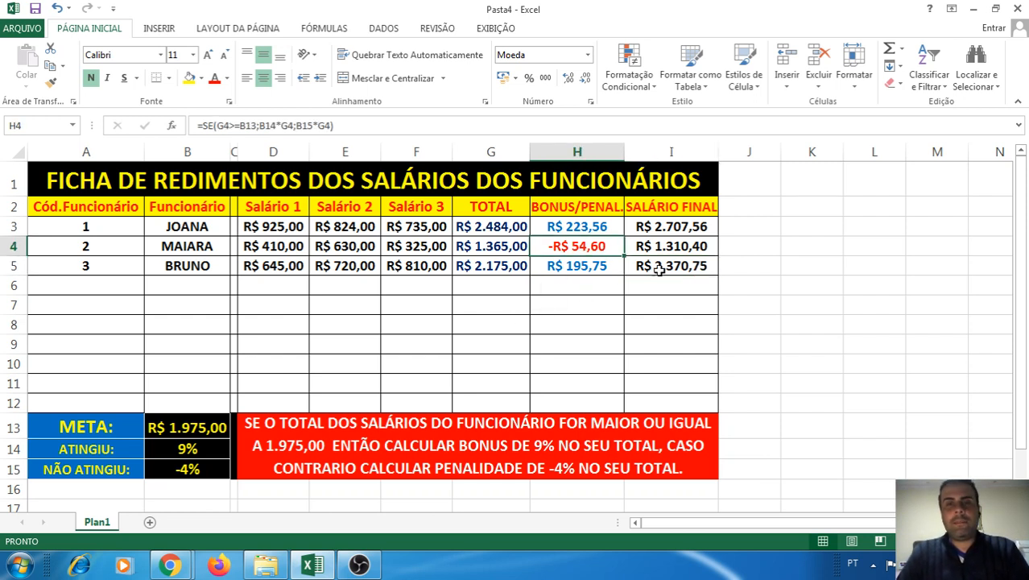
click(493, 245)
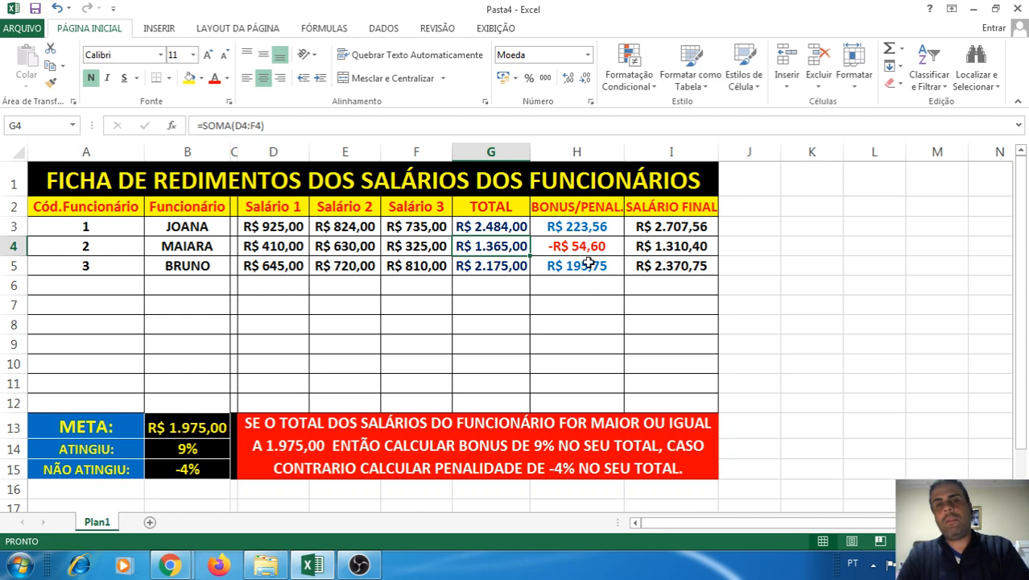
click(696, 242)
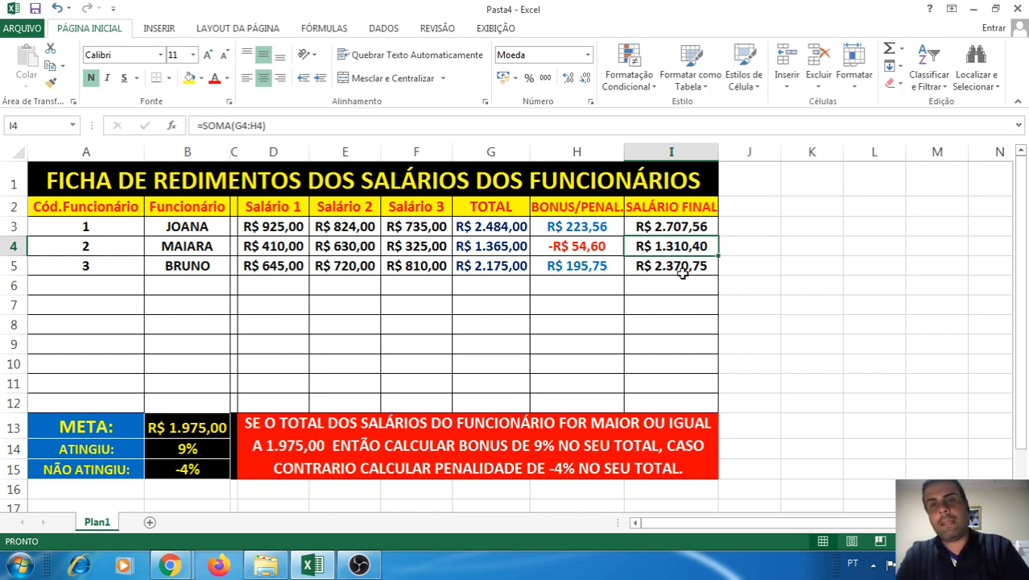
mouse_move(682, 274)
mouse_down()
mouse_move(673, 225)
mouse_move(662, 228)
mouse_move(665, 268)
mouse_up()
click(662, 227)
click(475, 228)
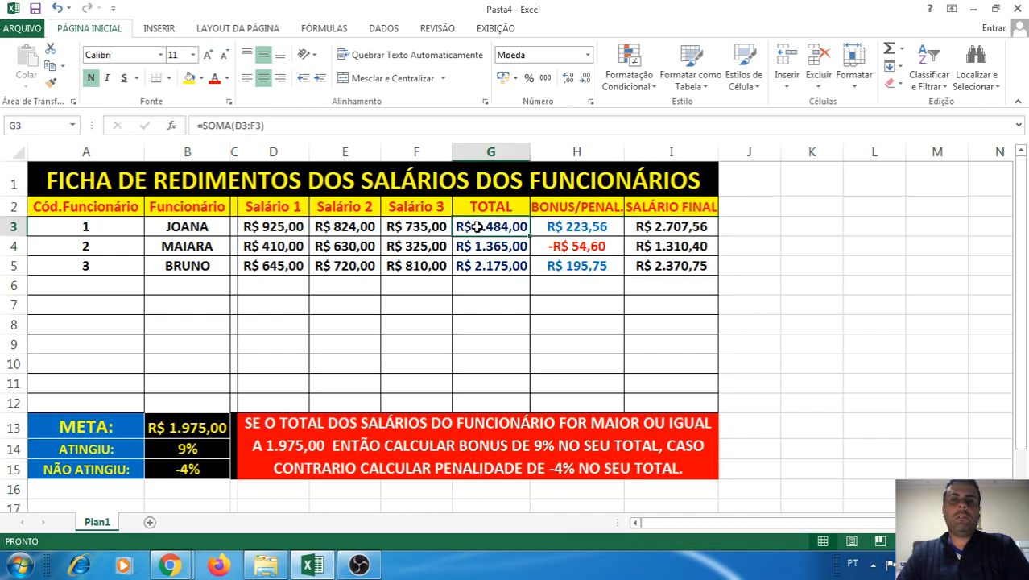
drag(477, 228, 486, 266)
click(592, 228)
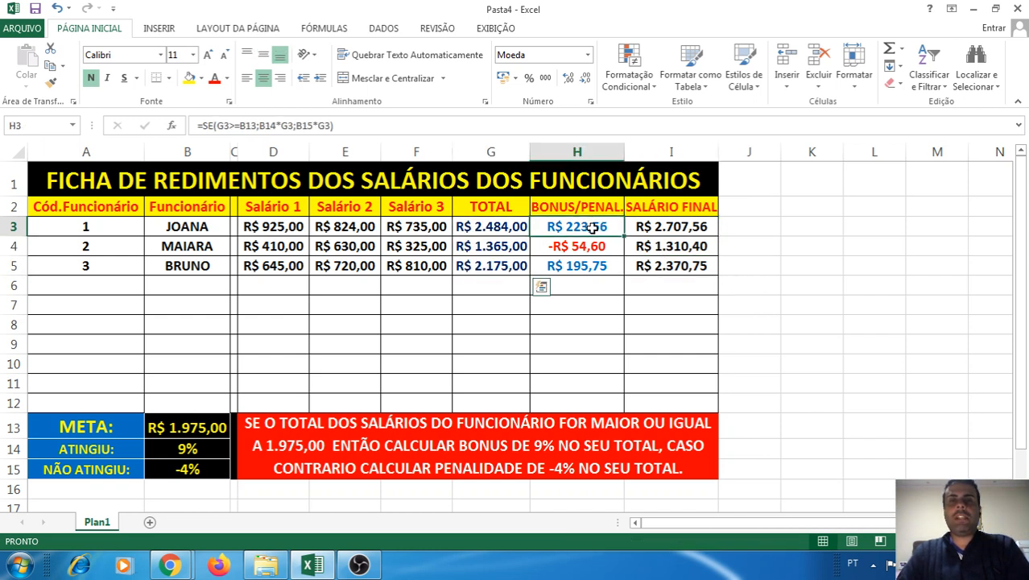
drag(592, 228, 592, 272)
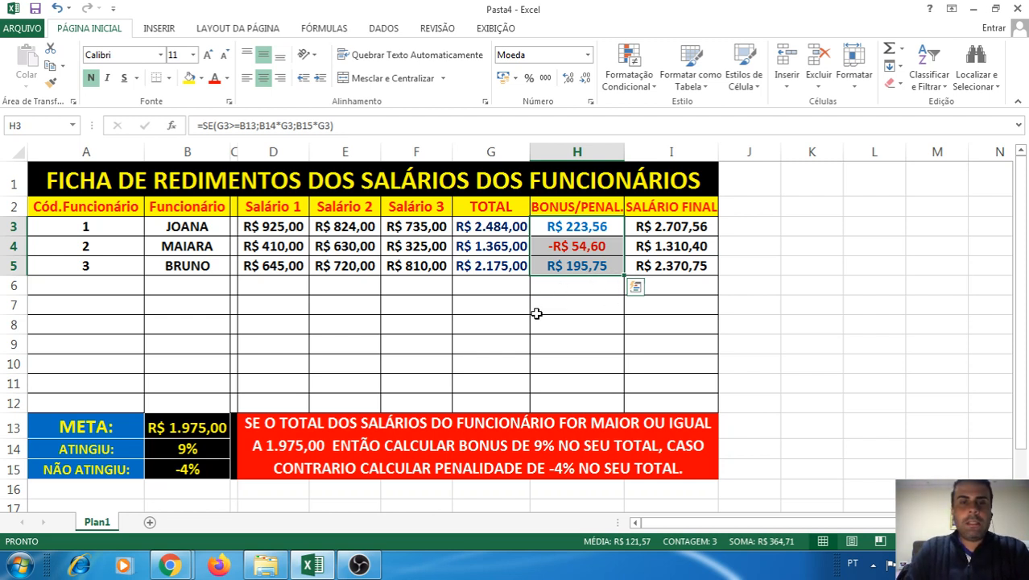
click(572, 312)
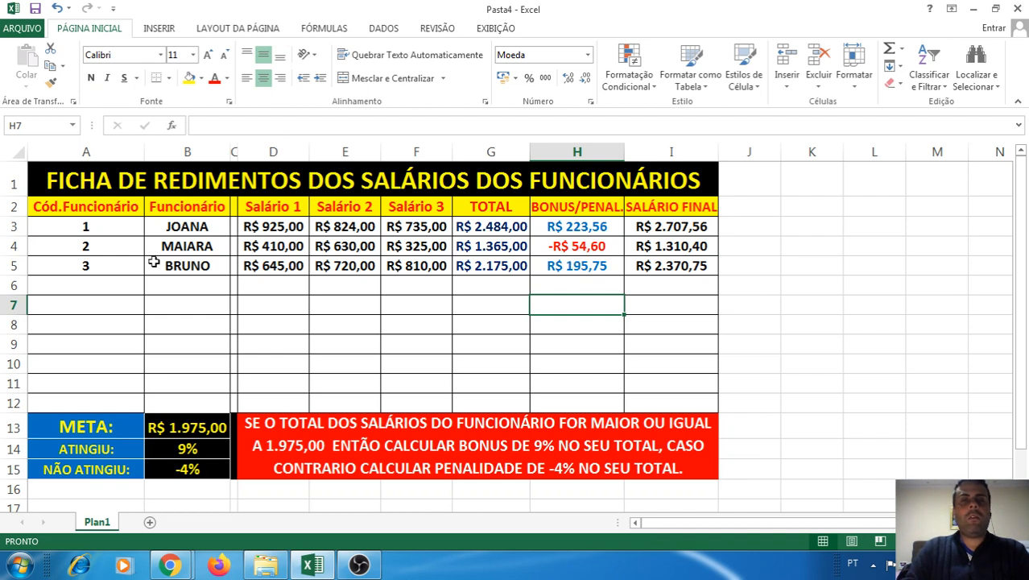
- Look over the layout of the finished sheet A1:I15, including the title, the employee code column and the data rows
drag(71, 224, 648, 404)
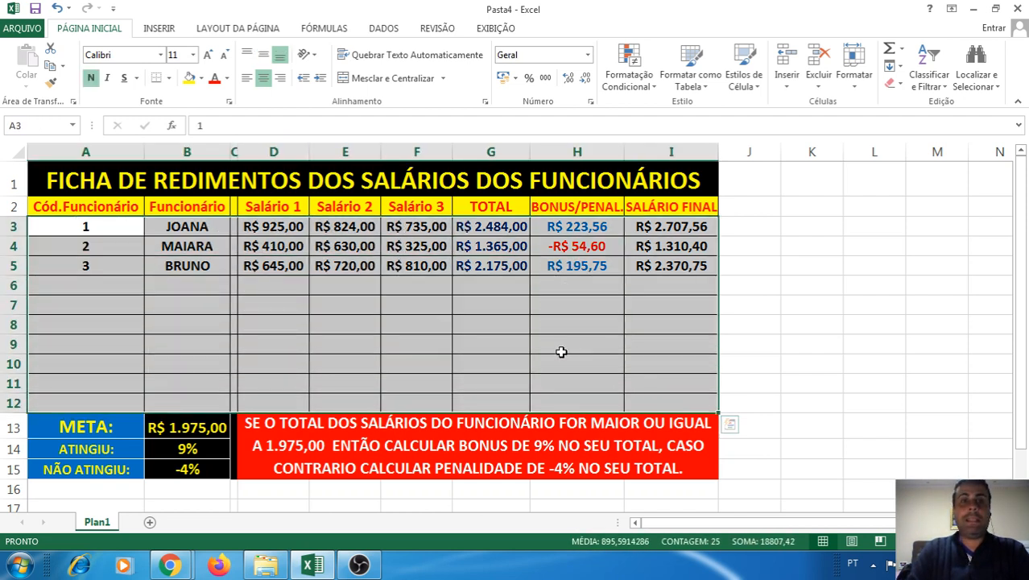
click(401, 289)
drag(116, 180, 653, 457)
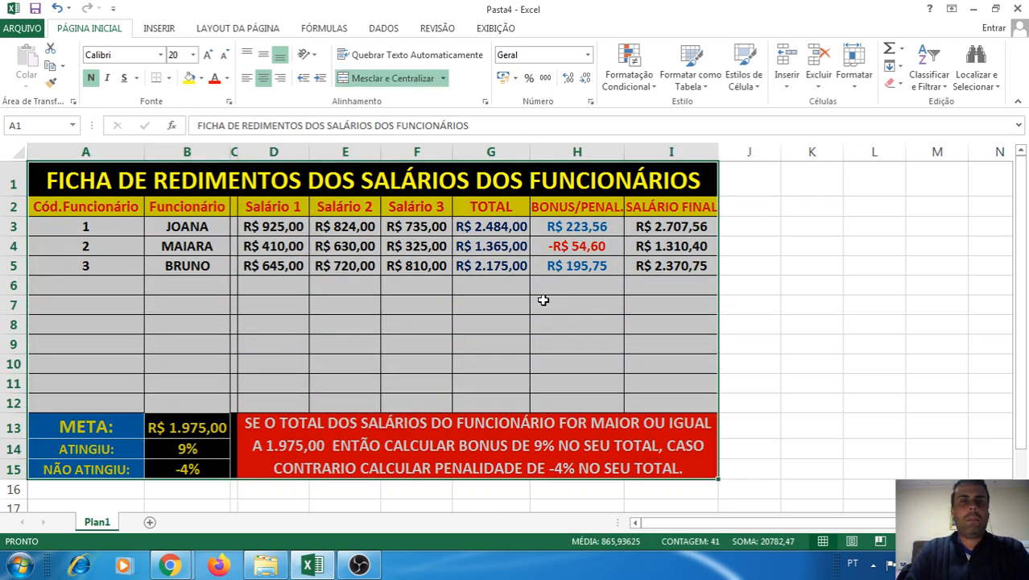
click(491, 324)
drag(58, 227, 83, 405)
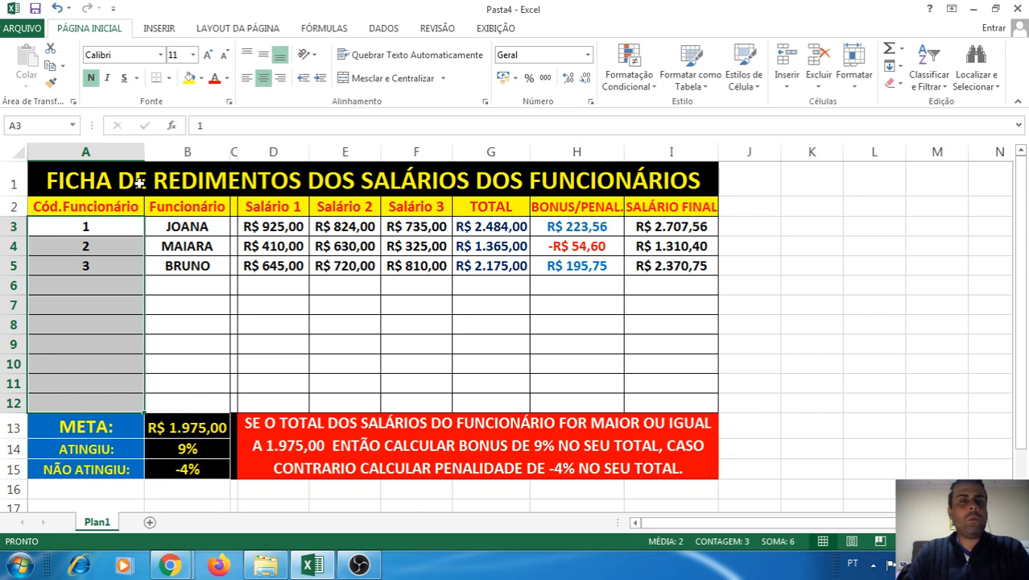
click(115, 340)
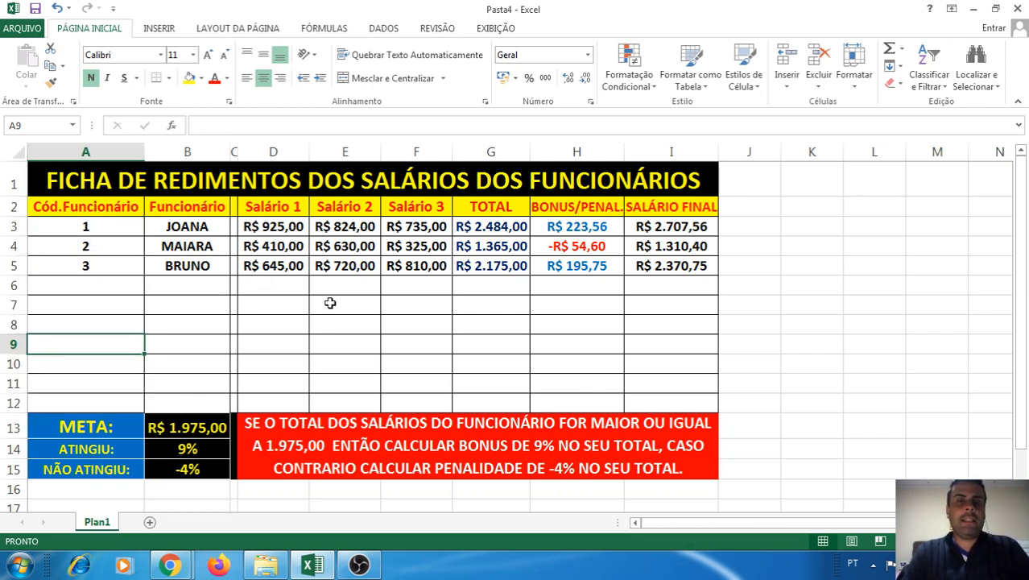
click(50, 226)
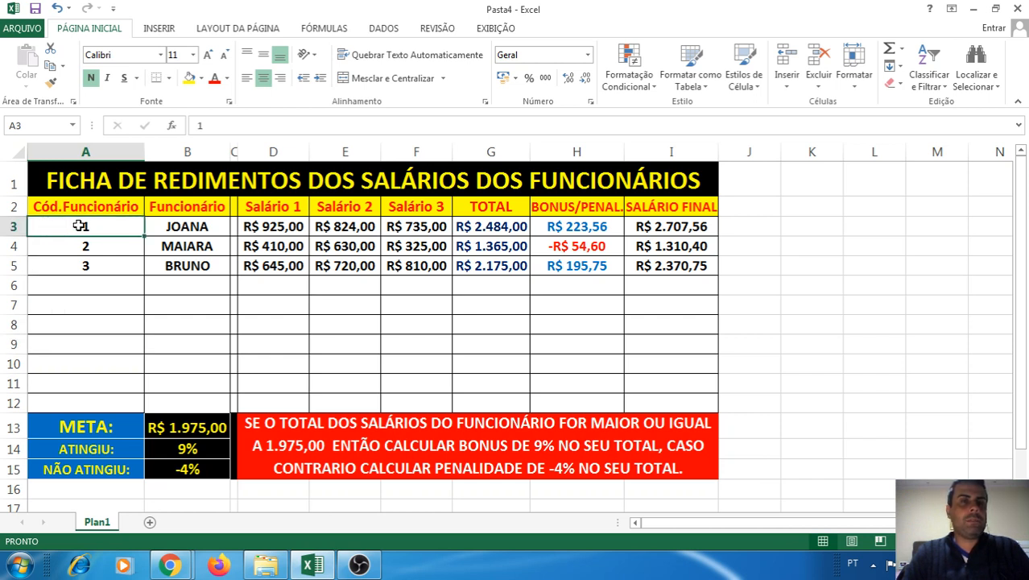
click(83, 183)
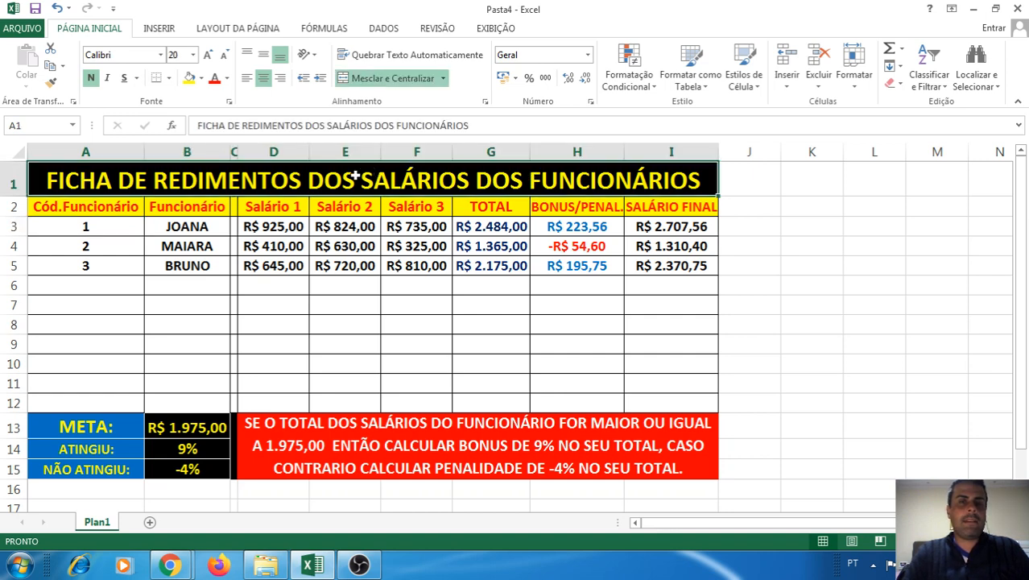
drag(66, 212, 119, 218)
click(103, 228)
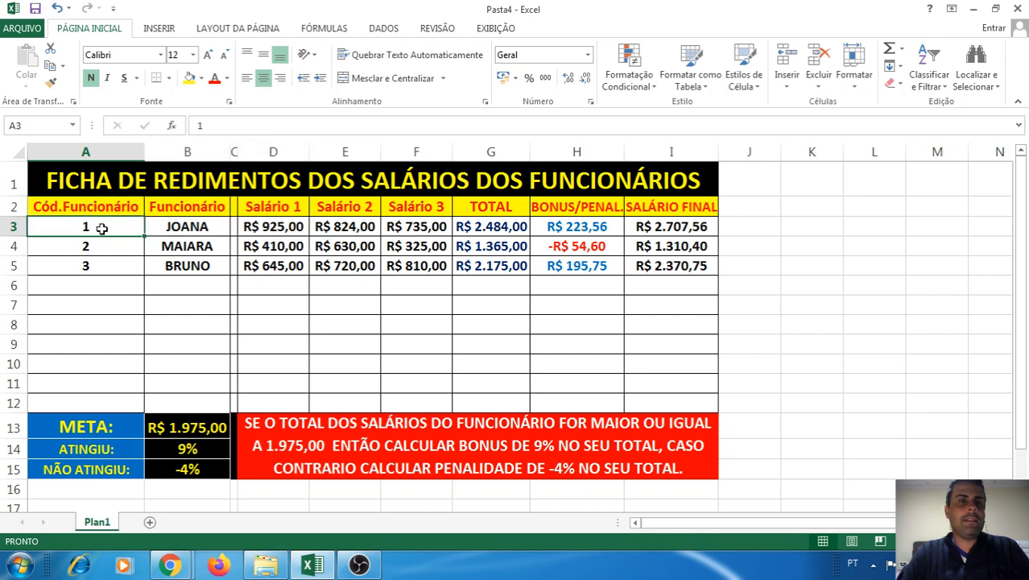
- Look over the employee code column A3:A12 and the salary data in rows 4 and 5
drag(102, 227, 40, 396)
click(87, 229)
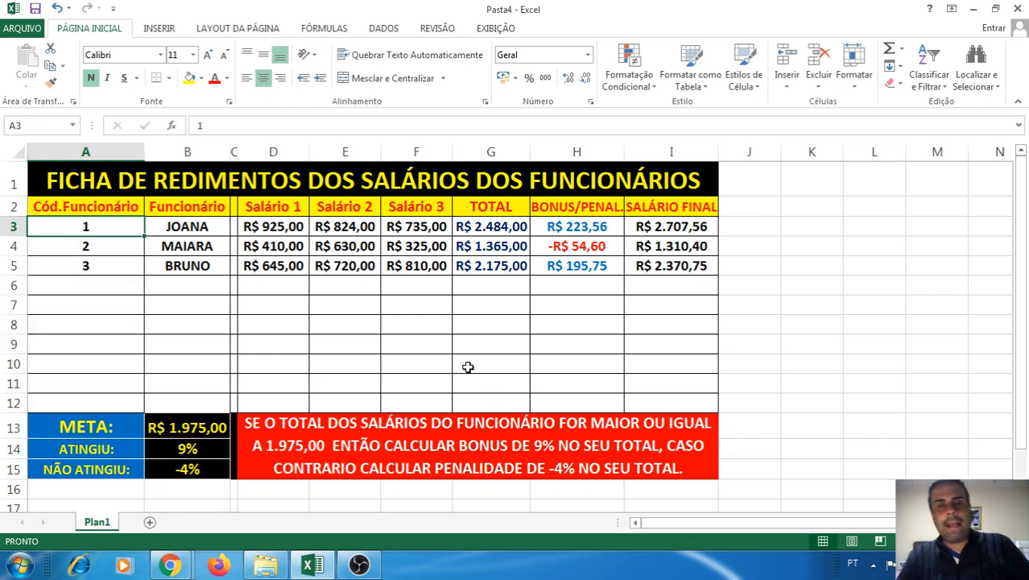
click(476, 359)
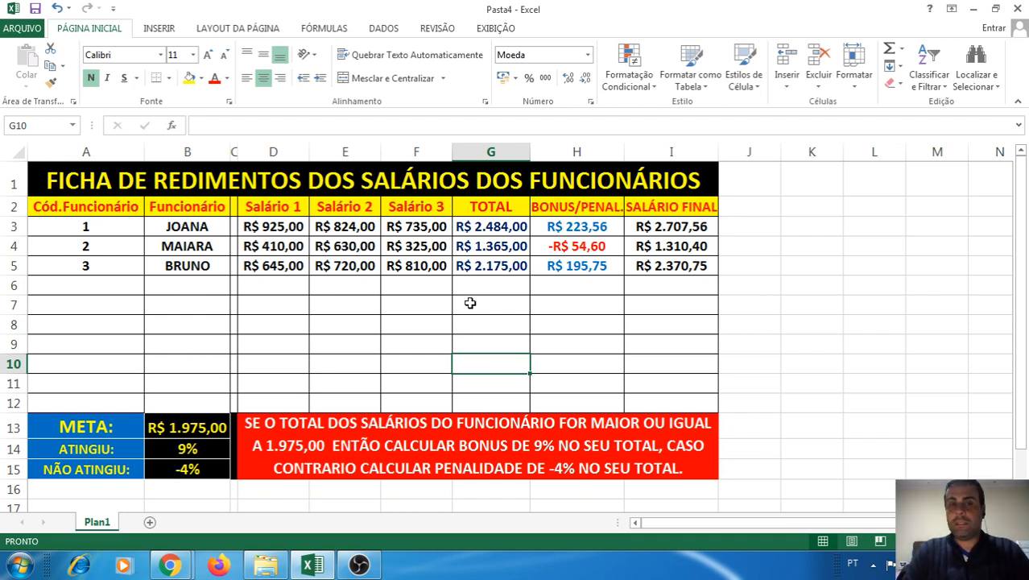
drag(678, 246, 164, 259)
click(416, 285)
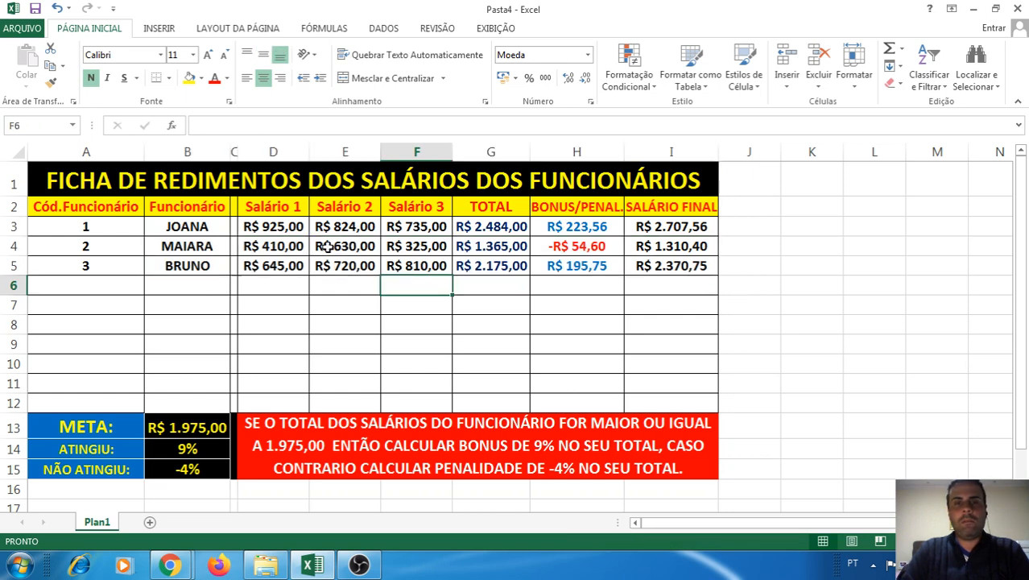
drag(260, 250, 599, 246)
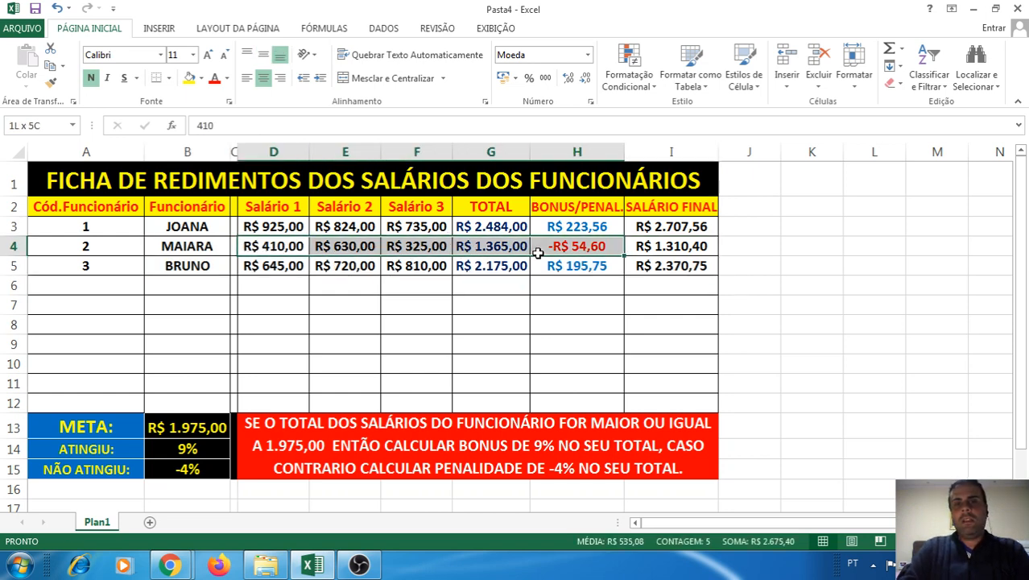
click(555, 323)
- Examine the SE bonus/penalty formulas in H3:H5 and the rest of that column down to row 12
click(560, 269)
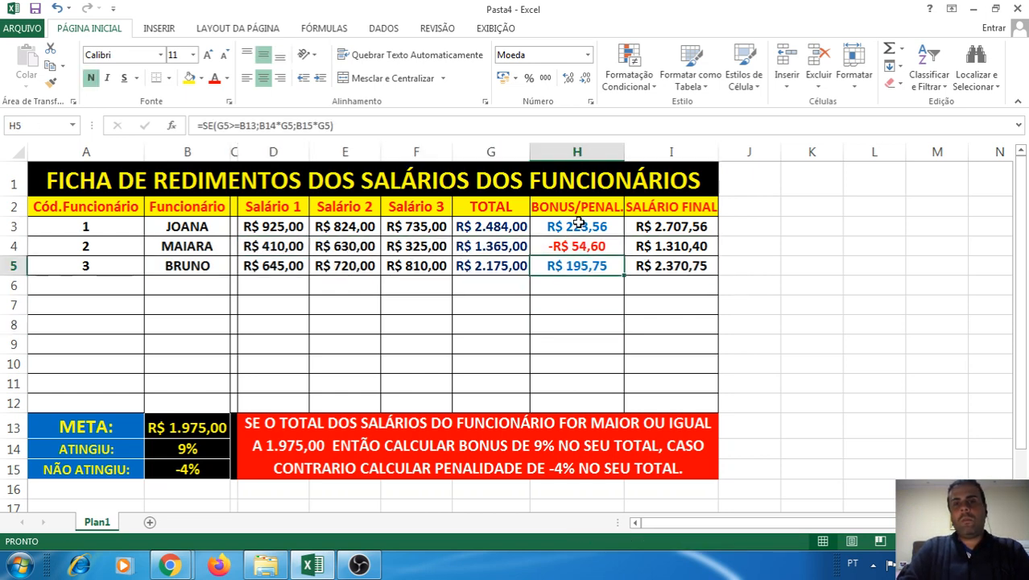
click(578, 224)
click(579, 243)
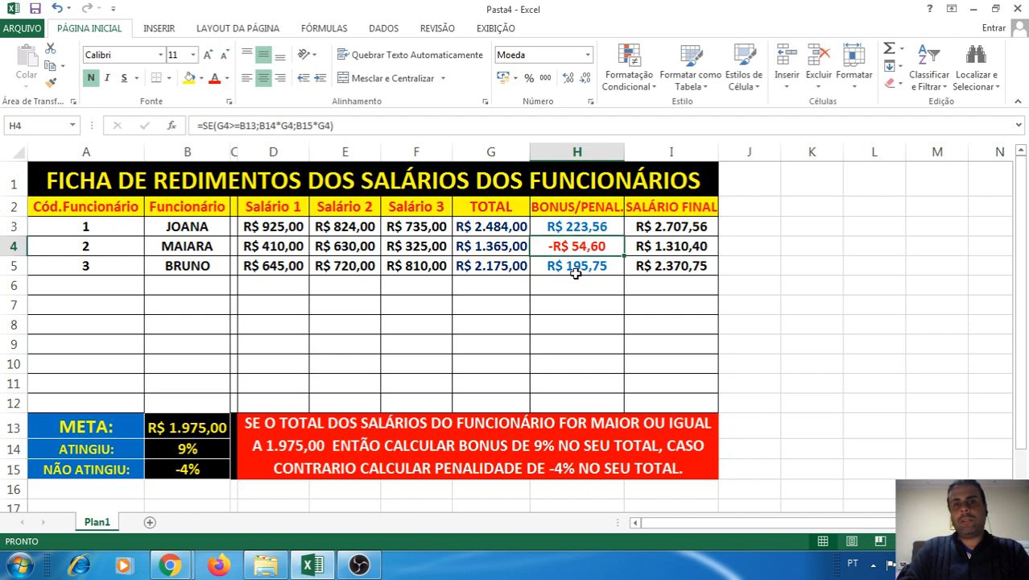
click(577, 269)
click(566, 284)
click(576, 226)
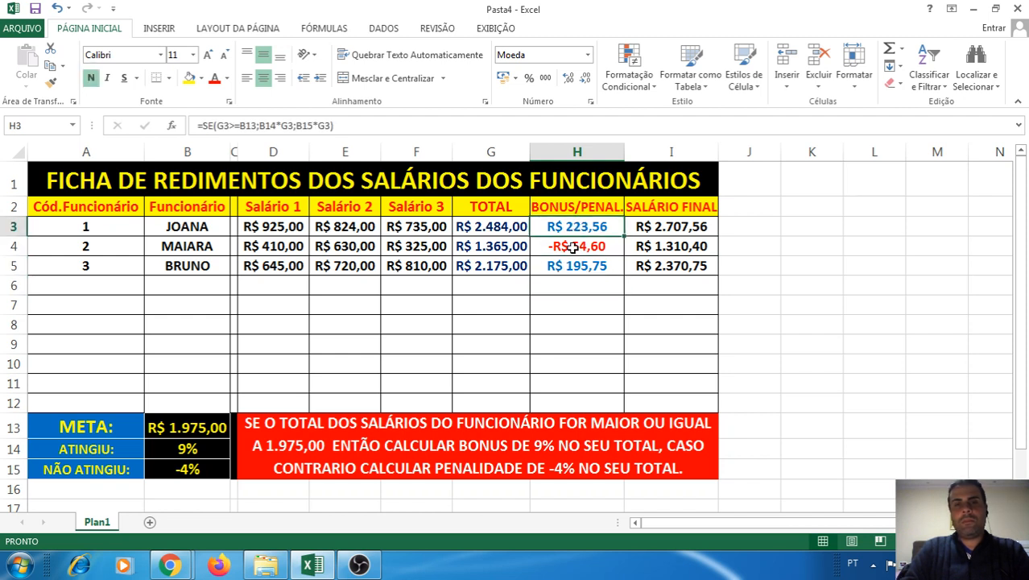
click(573, 247)
click(565, 265)
click(562, 284)
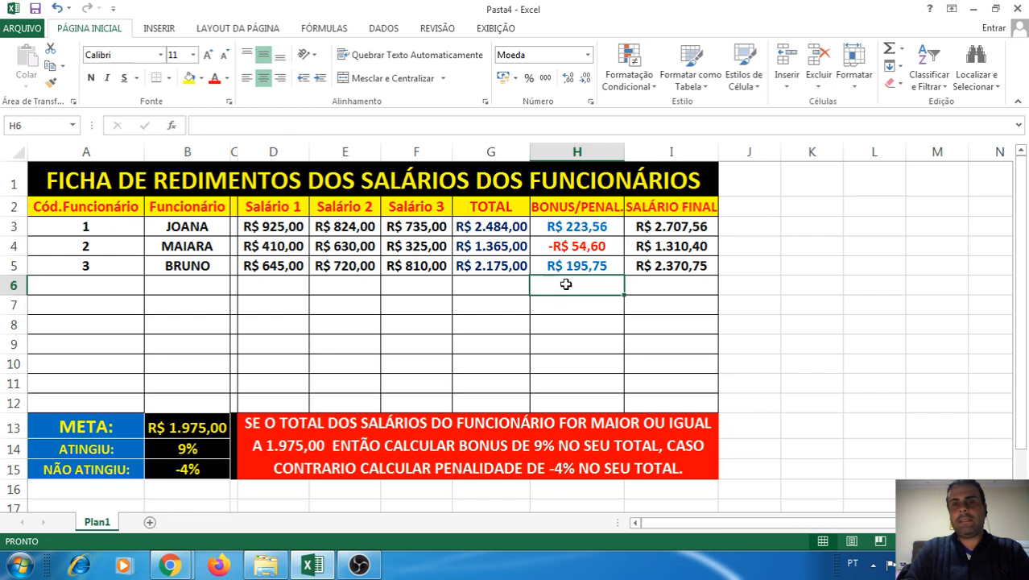
drag(568, 227, 558, 402)
click(492, 323)
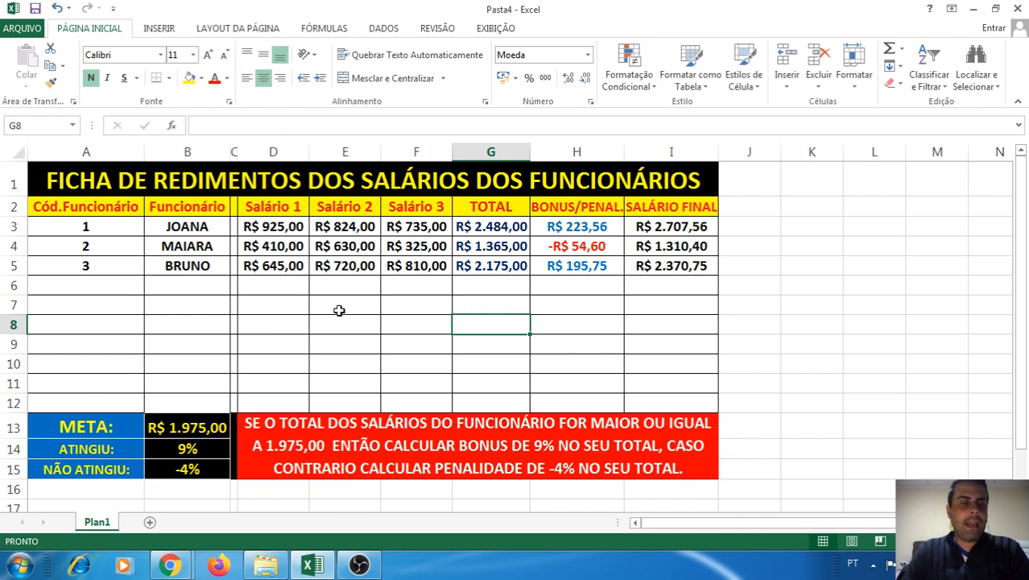
click(516, 291)
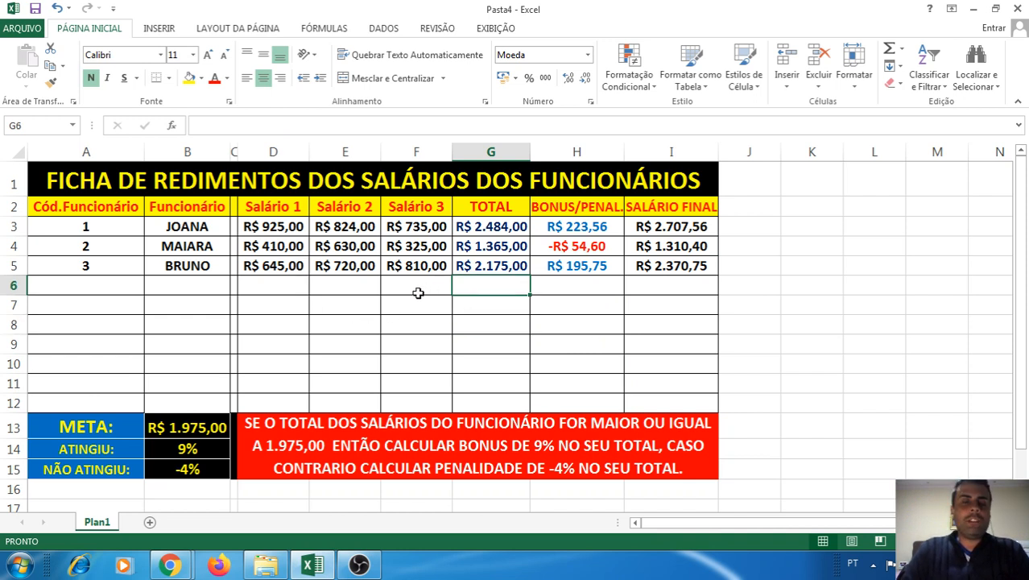
click(509, 300)
click(491, 289)
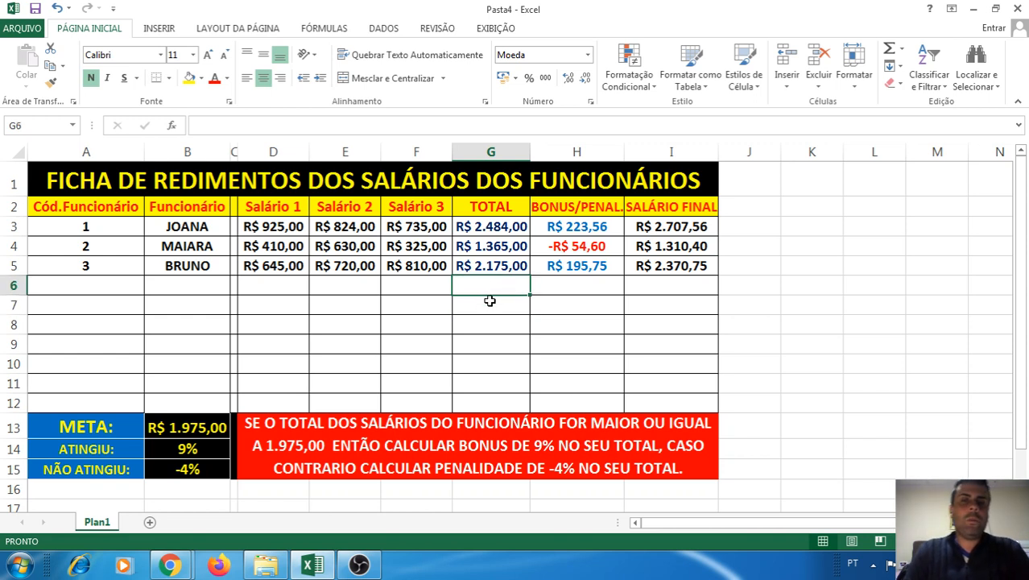
click(485, 303)
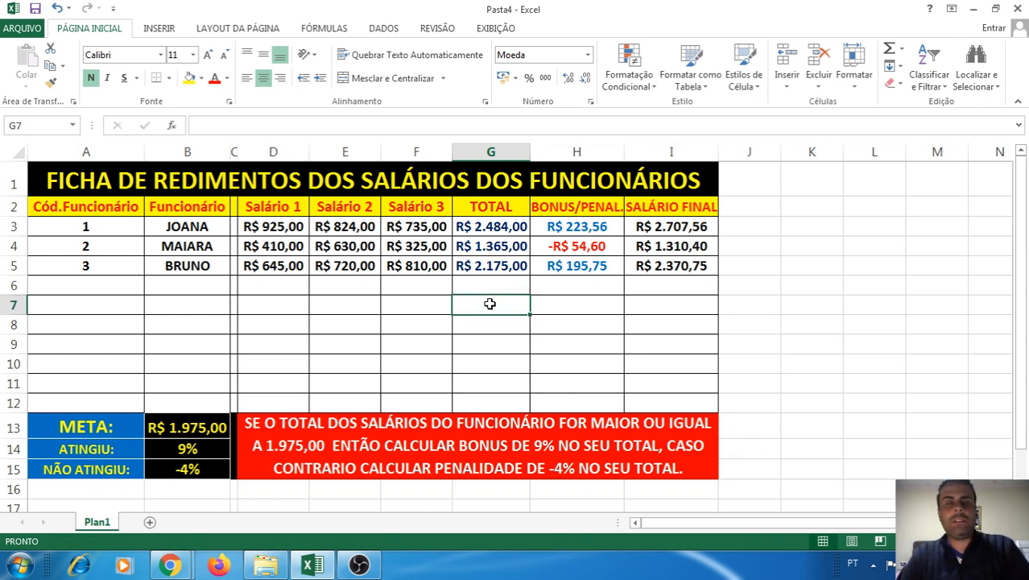
- Recheck the three employees' bonus/penalty formulas, the third employee's final salary formula in I5 and the sheet title
click(592, 228)
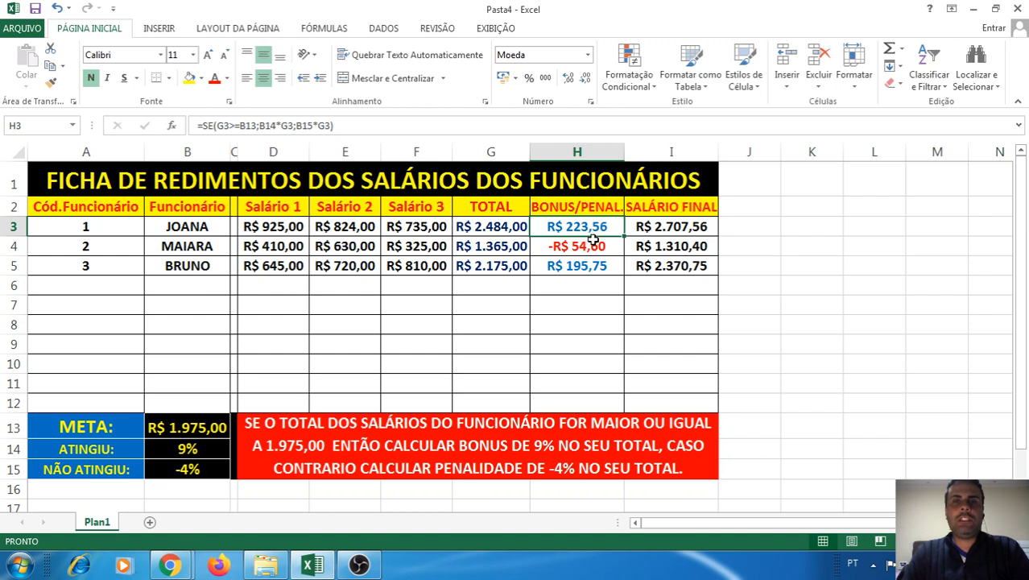
click(590, 246)
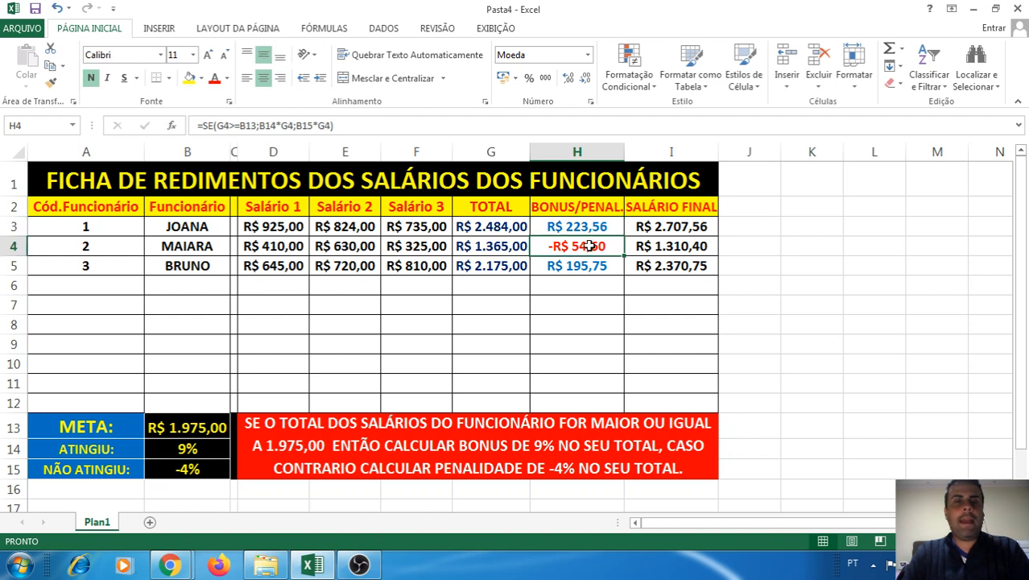
click(584, 265)
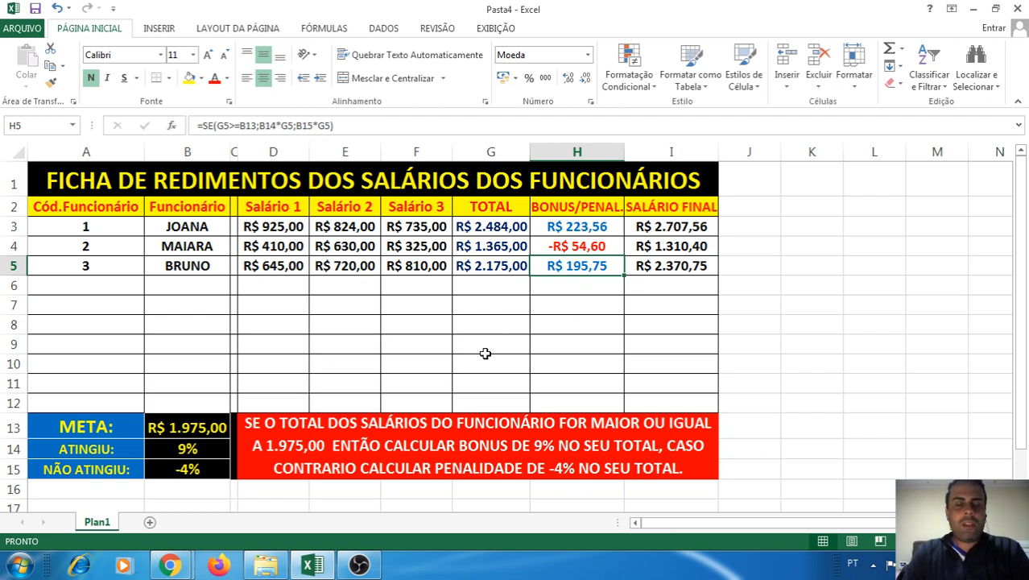
click(543, 342)
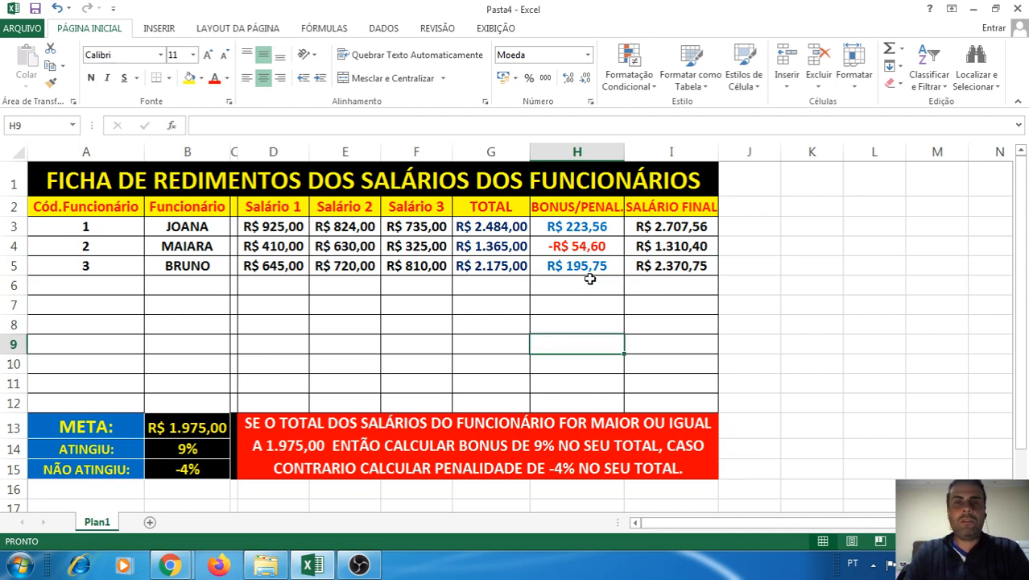
click(598, 266)
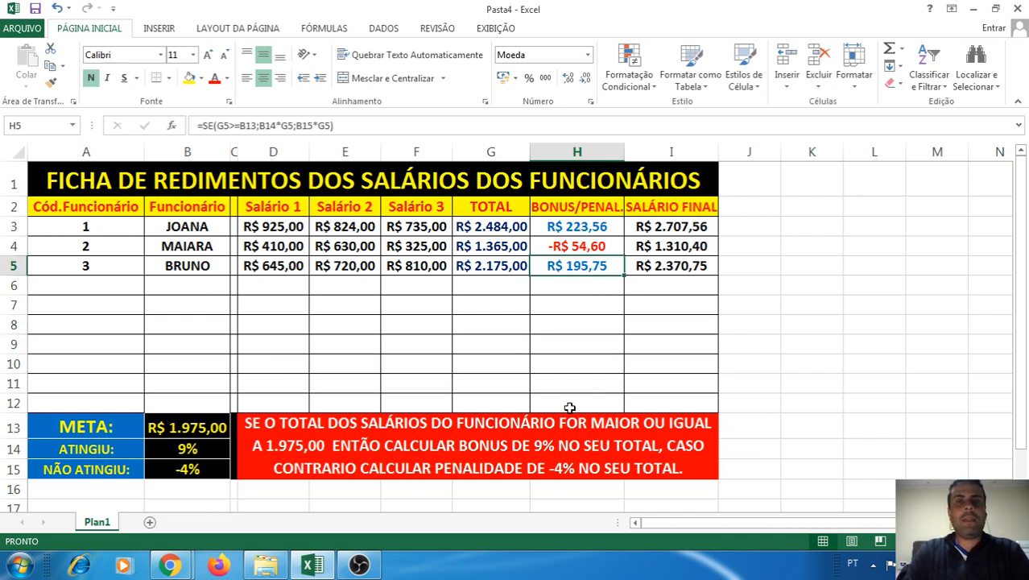
click(694, 266)
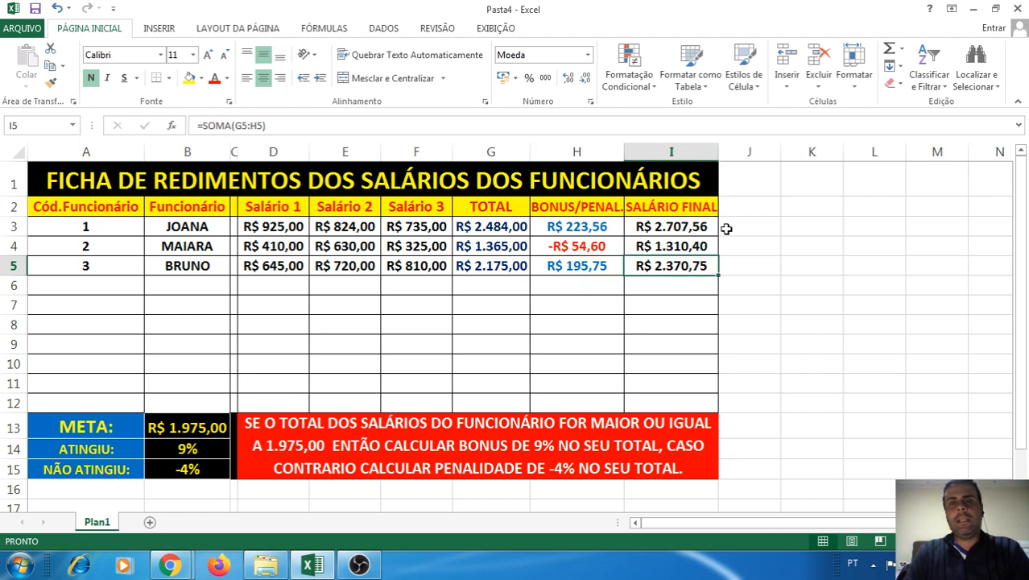
click(659, 184)
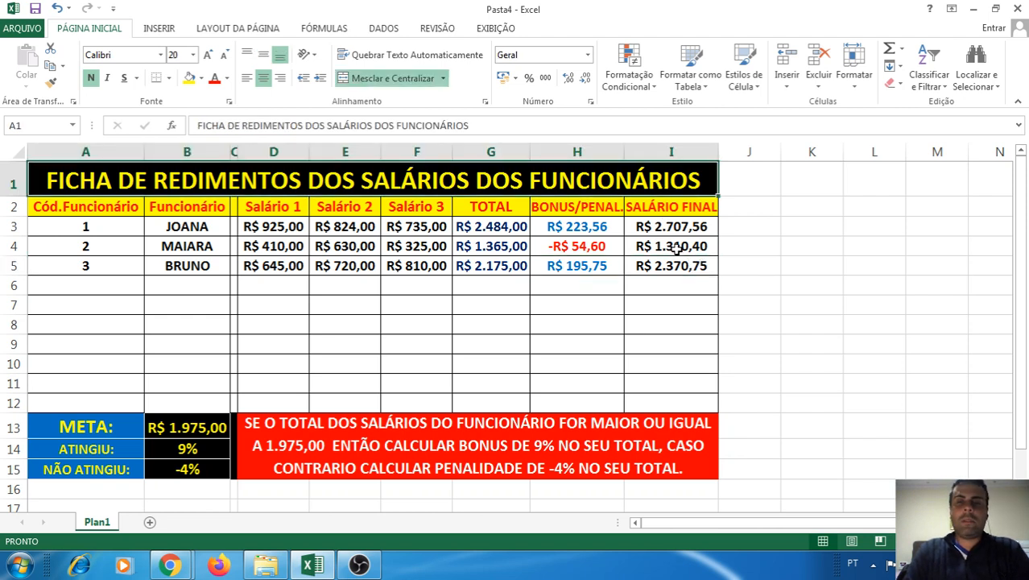